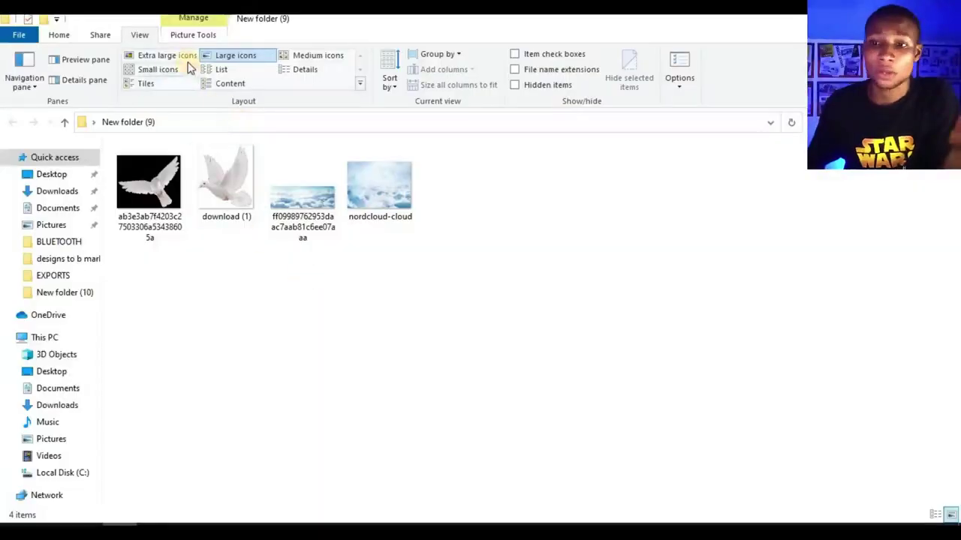
click(188, 64)
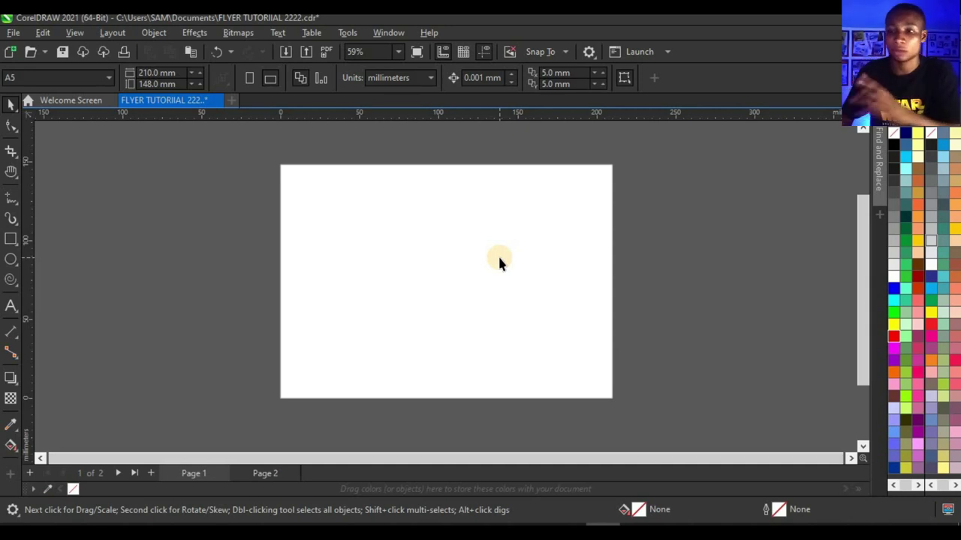
- Set the document units to inches and the page size to 5 by 5 inches
click(424, 81)
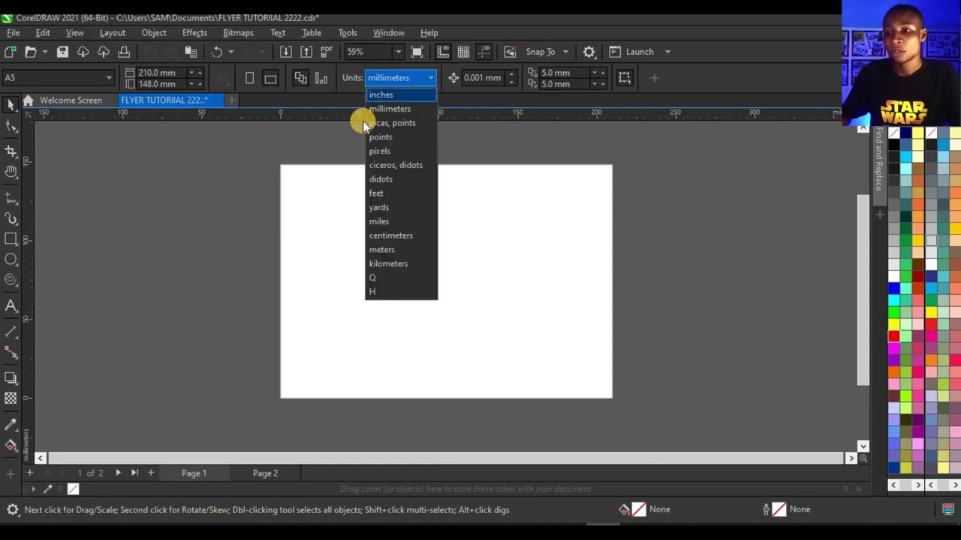
click(375, 96)
double_click(170, 71)
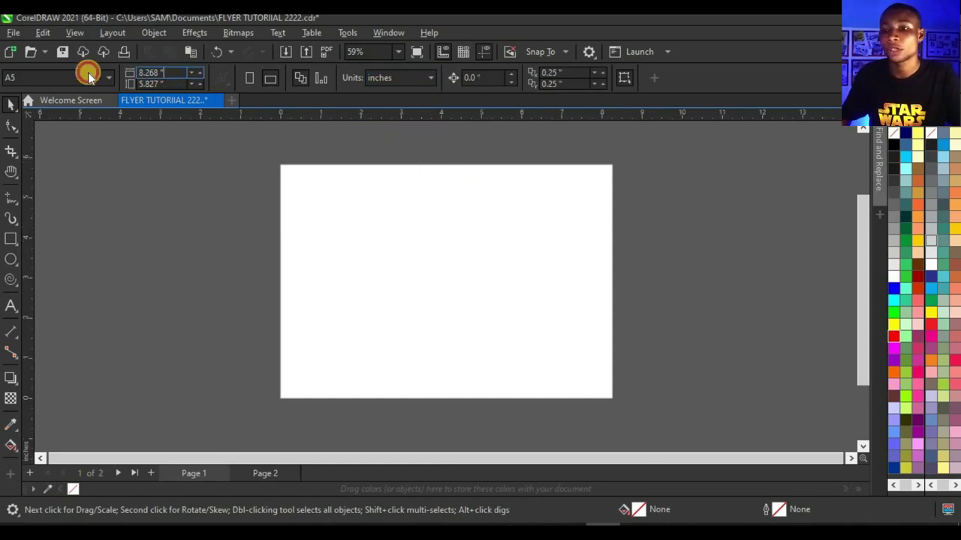
text(5)
double_click(137, 82)
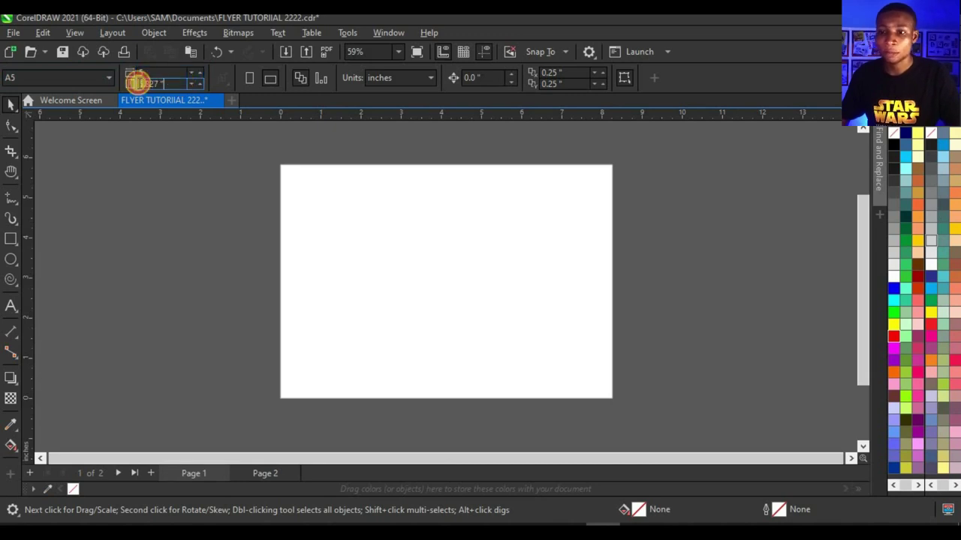
text(5)
key(Return)
scroll(609, 275, up, 2)
scroll(408, 253, down, 2)
- Draw a rectangle, set its size to 5 by 5 inches and center it on the page
click(27, 234)
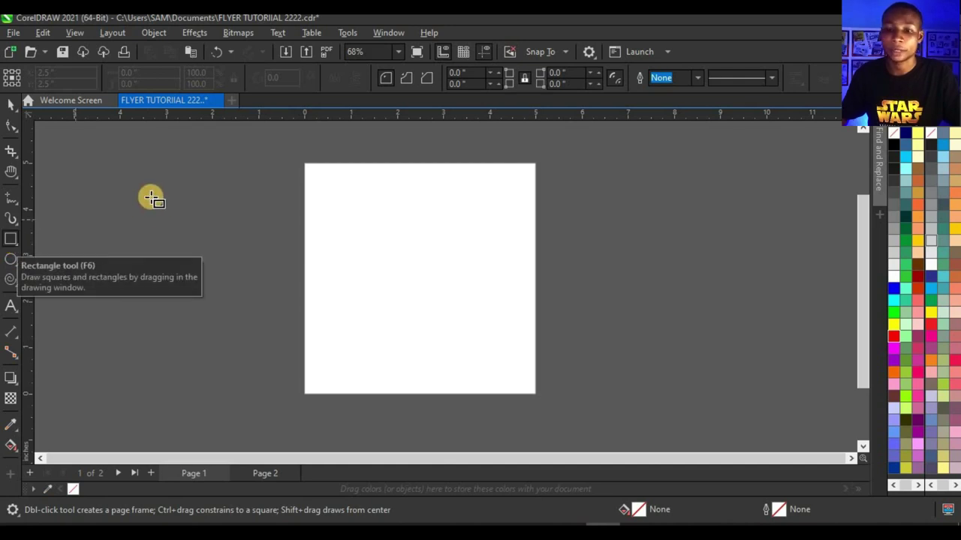
drag(107, 165, 337, 363)
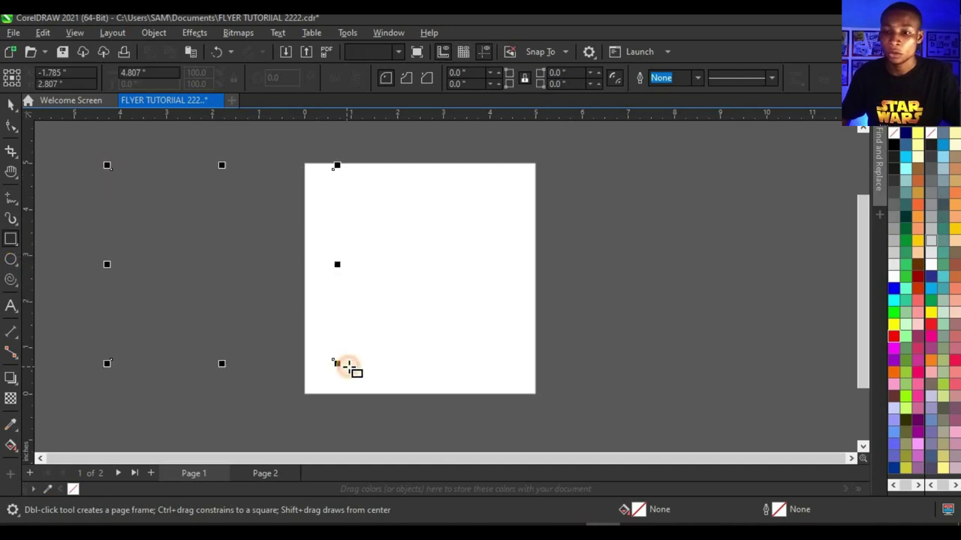
click(11, 104)
click(153, 72)
text(5)
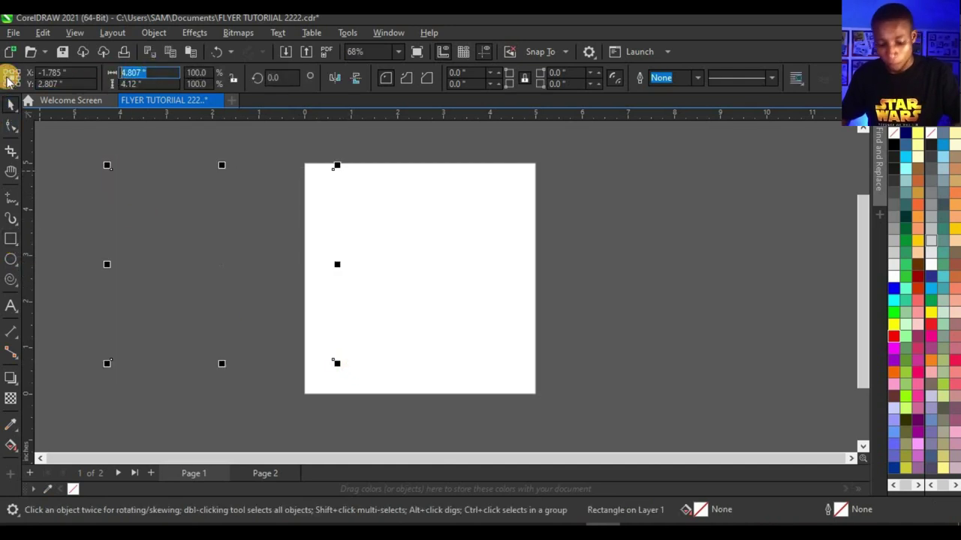
key(Tab)
text(5)
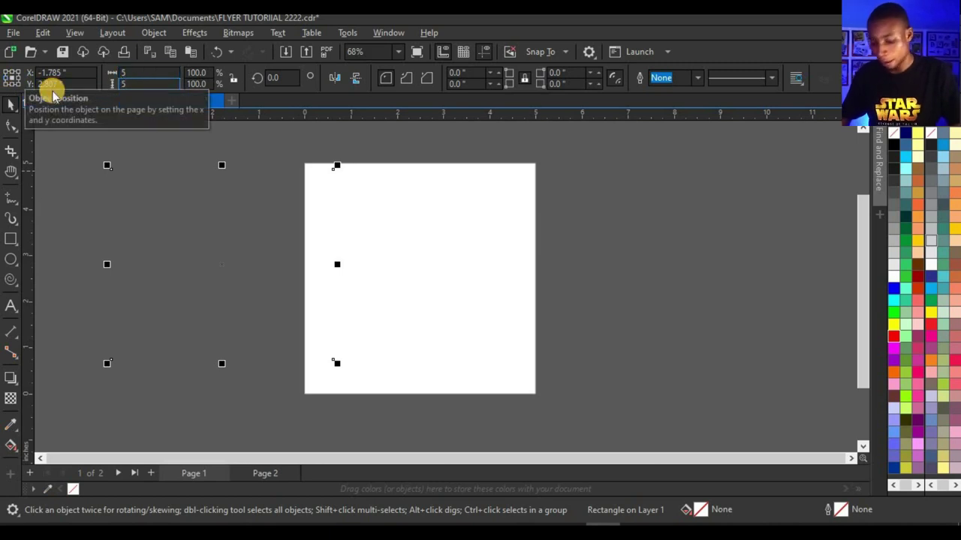
key(Return)
drag(176, 171, 192, 177)
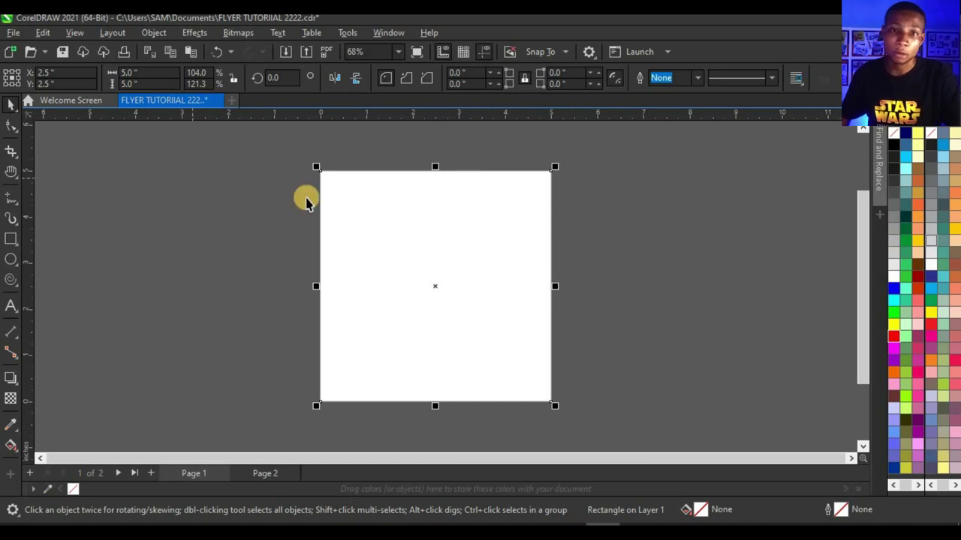
scroll(371, 167, up, 2)
scroll(420, 214, down, 2)
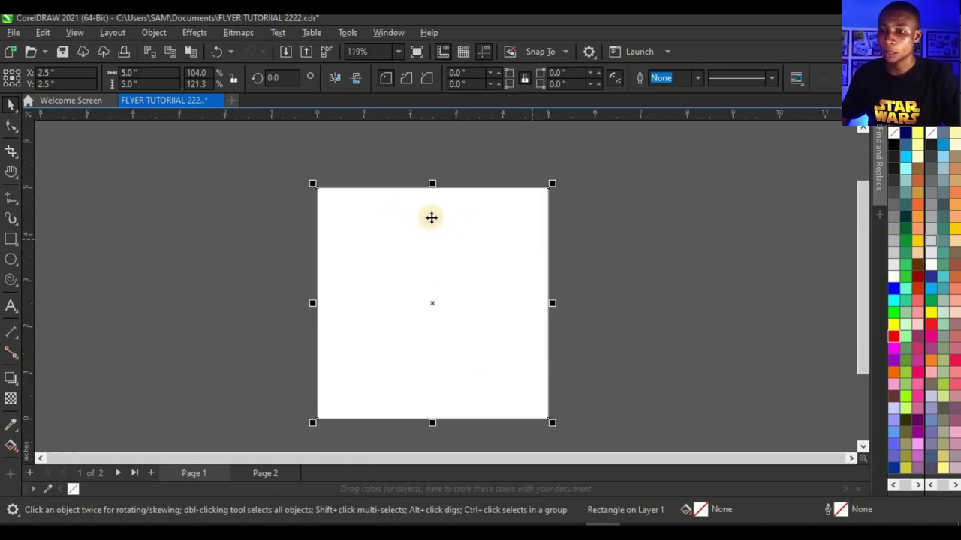
- Move the square off the page to its left and center it on the page again
drag(444, 300, 203, 304)
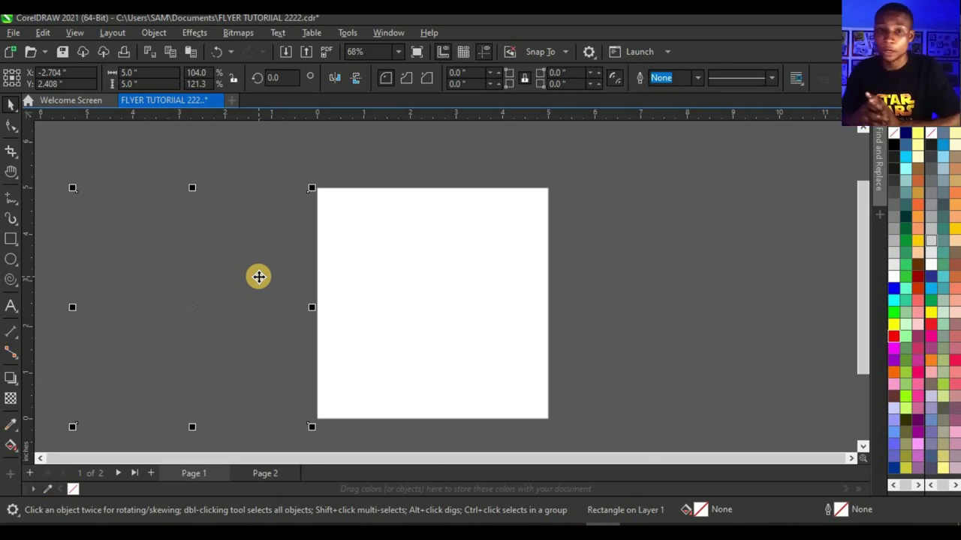
key(p)
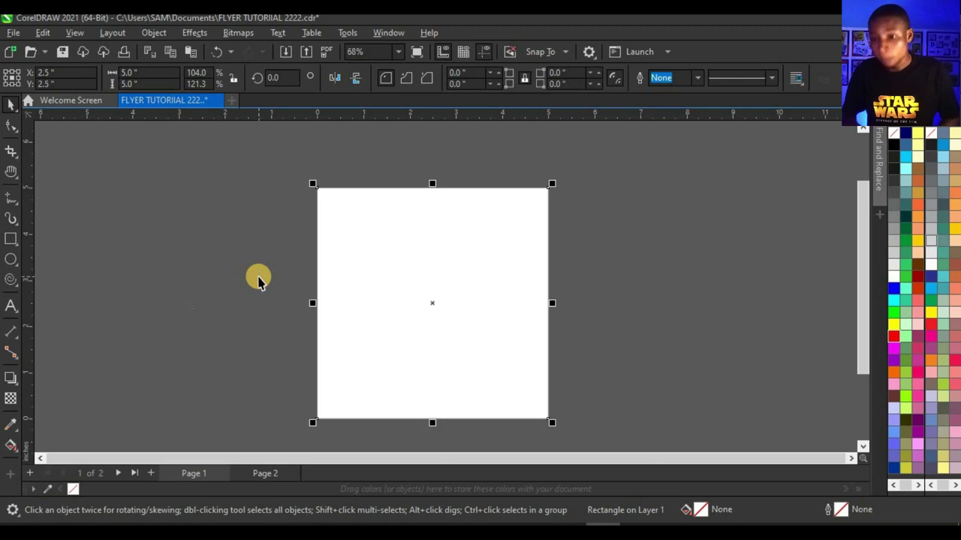
right_click(890, 140)
click(872, 143)
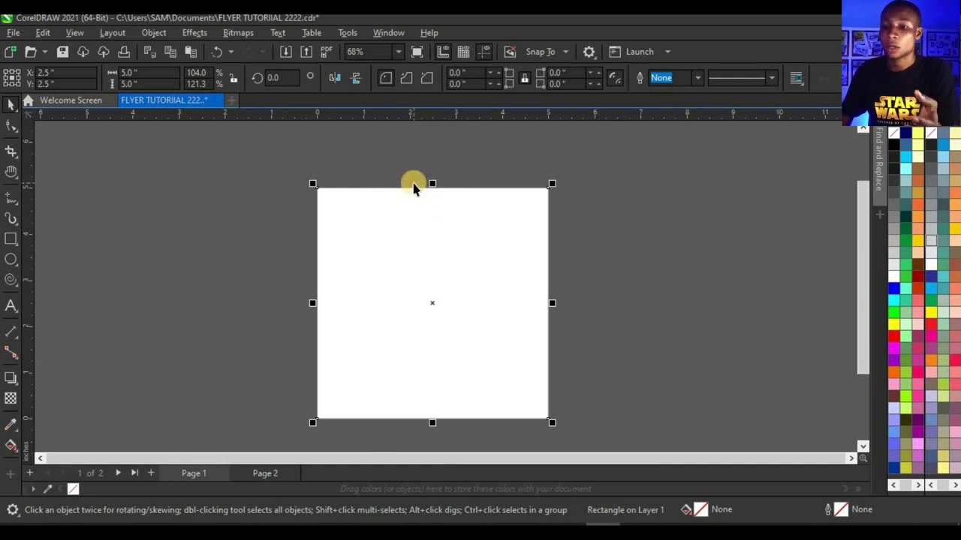
- Switch to File Explorer and bring the wide cloud image and nordcloud-cloud into the drawing
click(178, 304)
click(119, 525)
click(581, 281)
ctrl+click(818, 249)
drag(850, 239, 201, 299)
scroll(387, 241, down, 3)
- Shrink both cloud images and place them left of the page, with nordcloud-cloud about 1.35 by 0.99 inches above the wide one
drag(373, 242, 287, 366)
click(333, 253)
drag(445, 206, 277, 311)
drag(253, 345, 332, 262)
scroll(396, 239, up, 2)
scroll(368, 248, up, 1)
- PowerClip the small cloud image inside the 5-inch square on the page
click(182, 240)
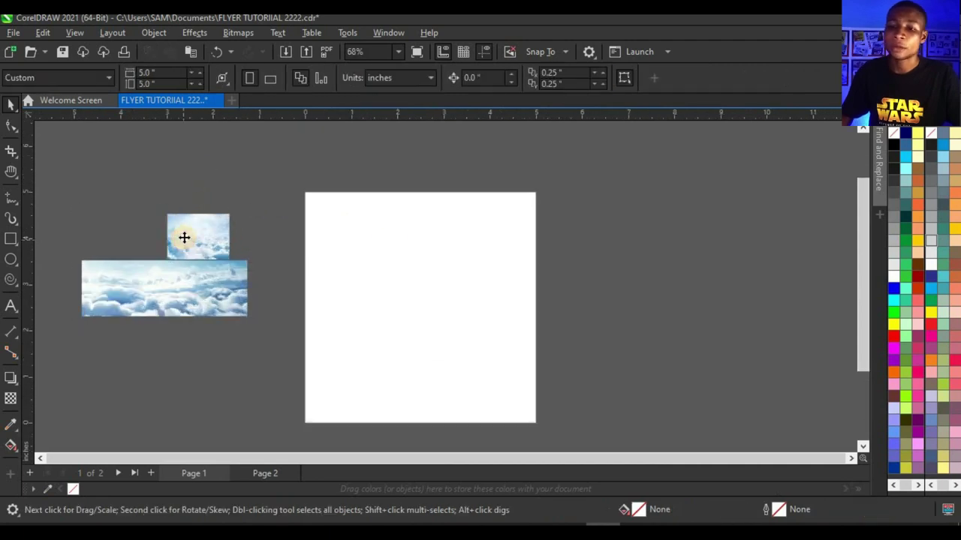
right_click(187, 239)
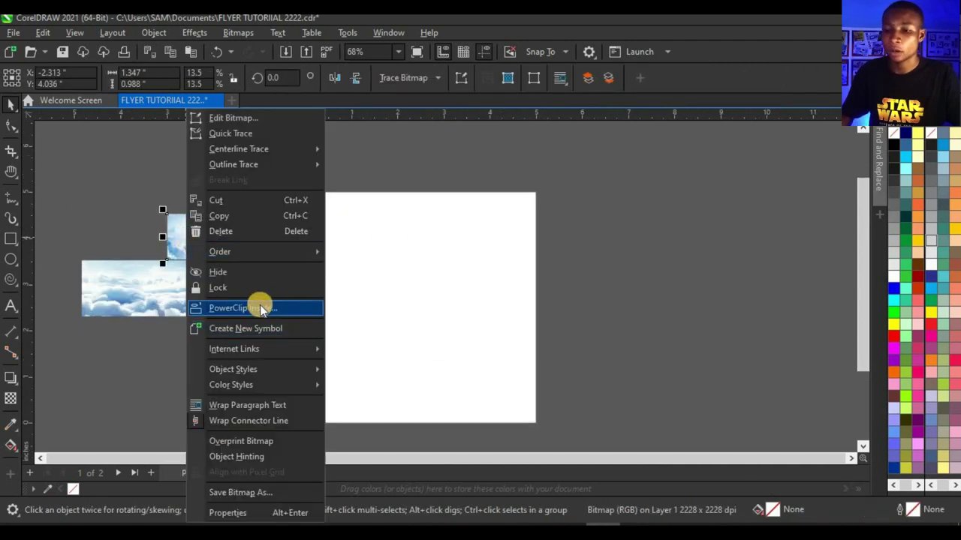
click(396, 255)
click(399, 256)
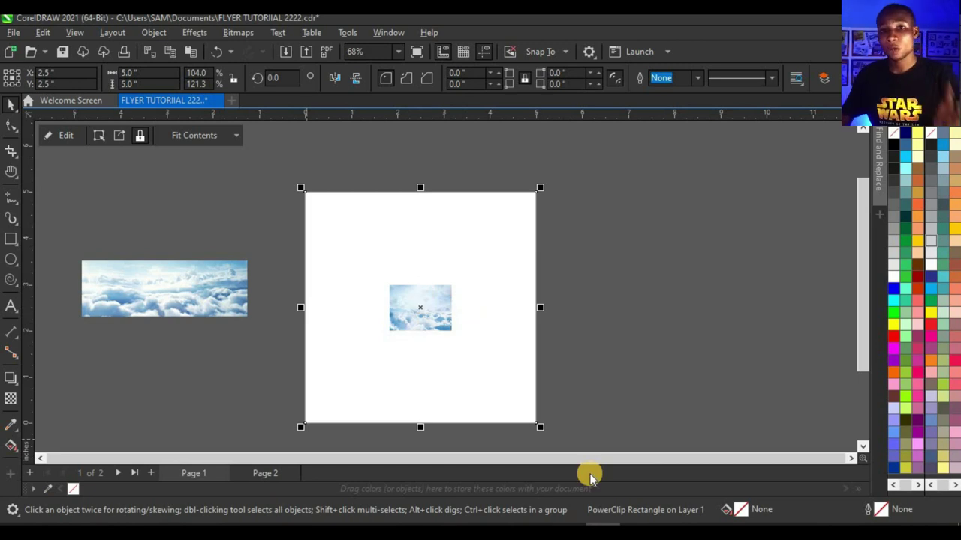
- Edit the PowerClip contents, enlarging the cloud image to about 5.42 by 3.98 inches and aligning it with the square's upper edge
ctrl+click(436, 308)
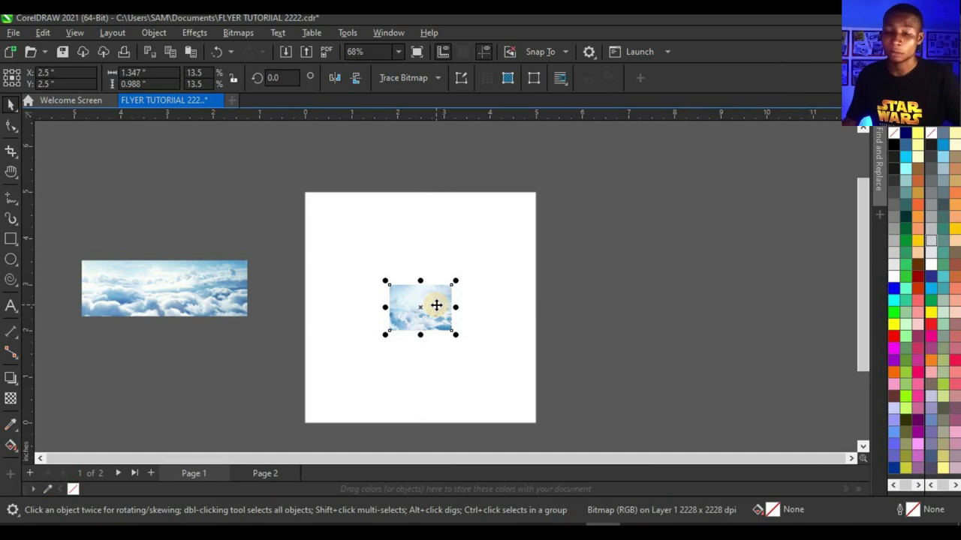
click(396, 231)
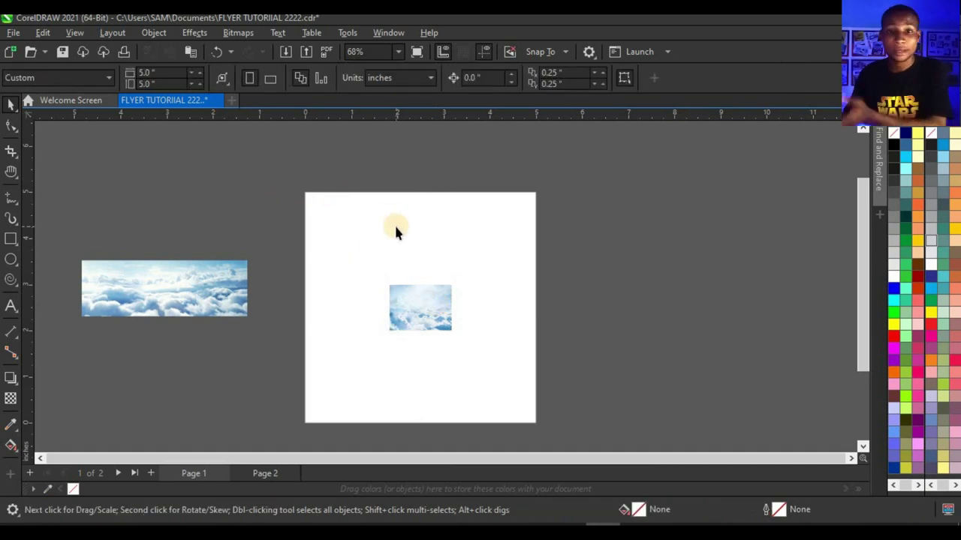
click(395, 227)
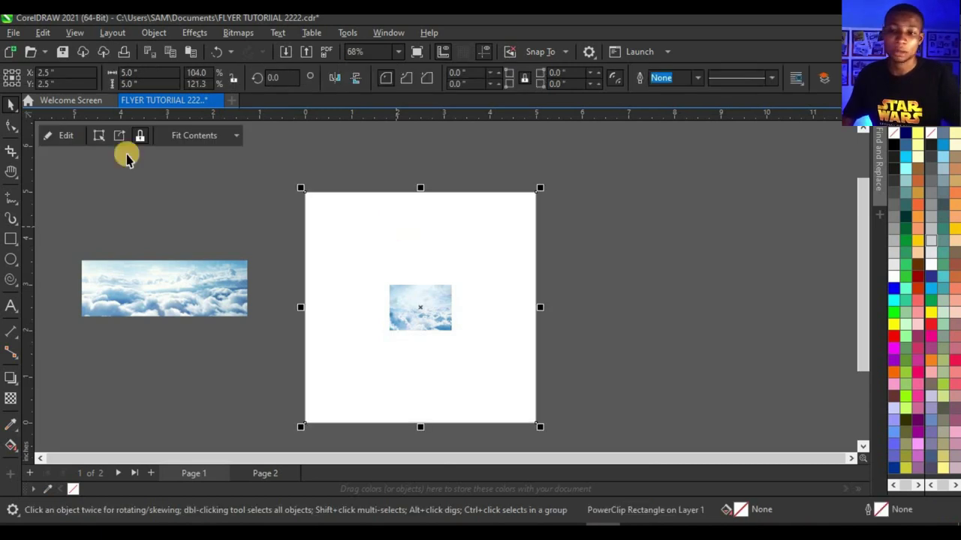
click(72, 141)
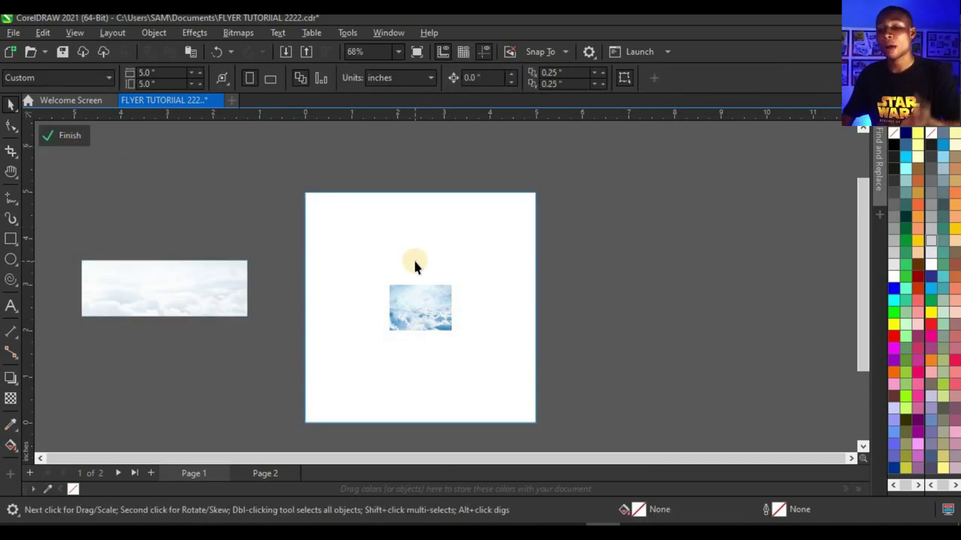
click(407, 305)
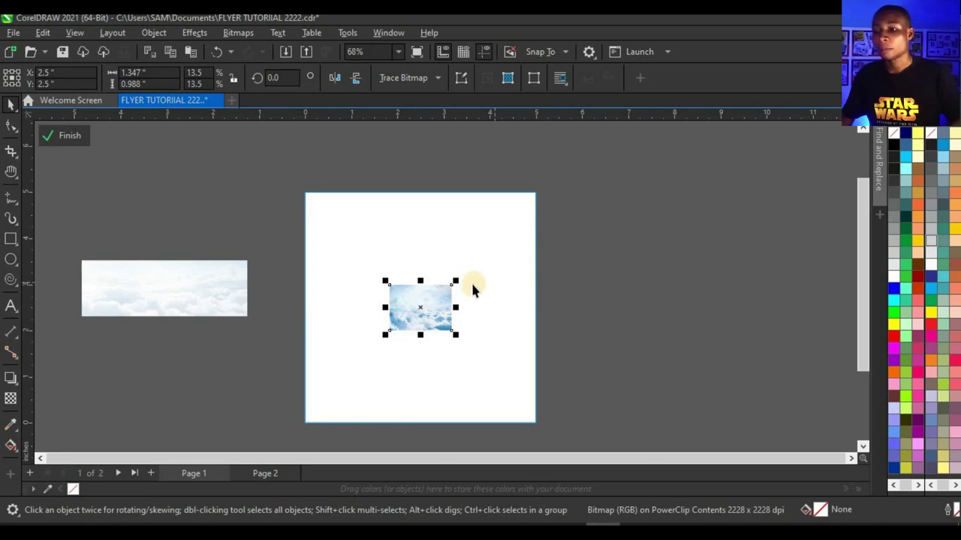
drag(456, 281, 592, 213)
drag(481, 359, 481, 332)
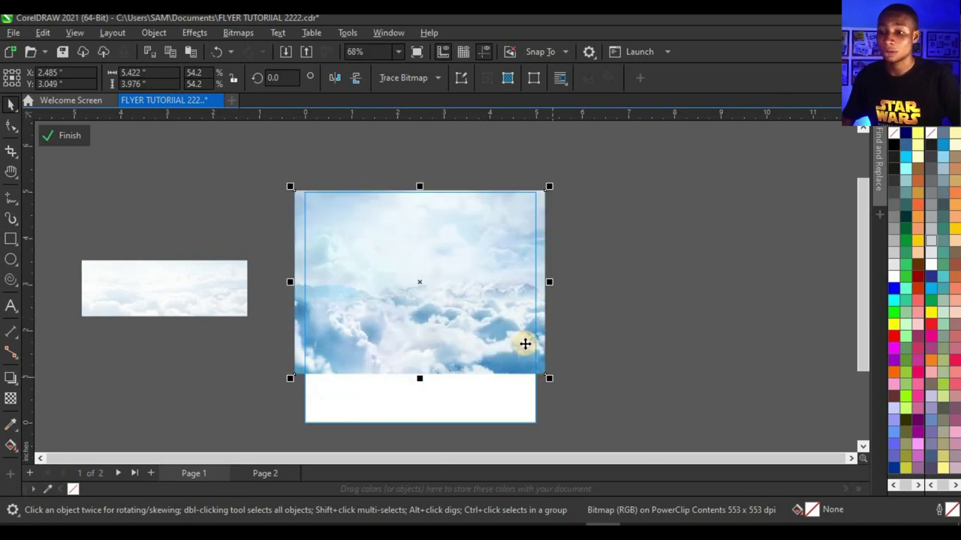
- Fade the cloud image's top edge with an upward linear fountain transparency and convert it to a 300 dpi bitmap
click(11, 400)
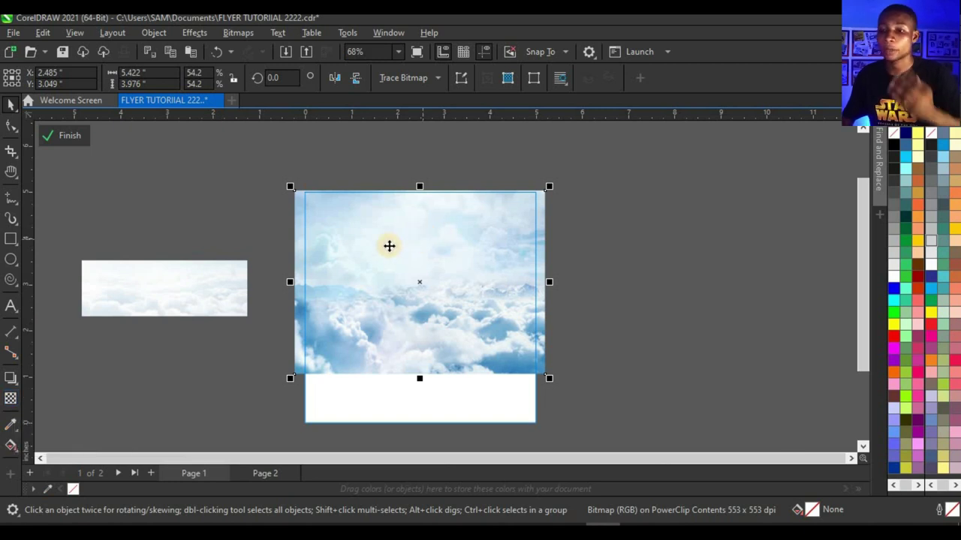
click(11, 401)
drag(430, 219, 430, 202)
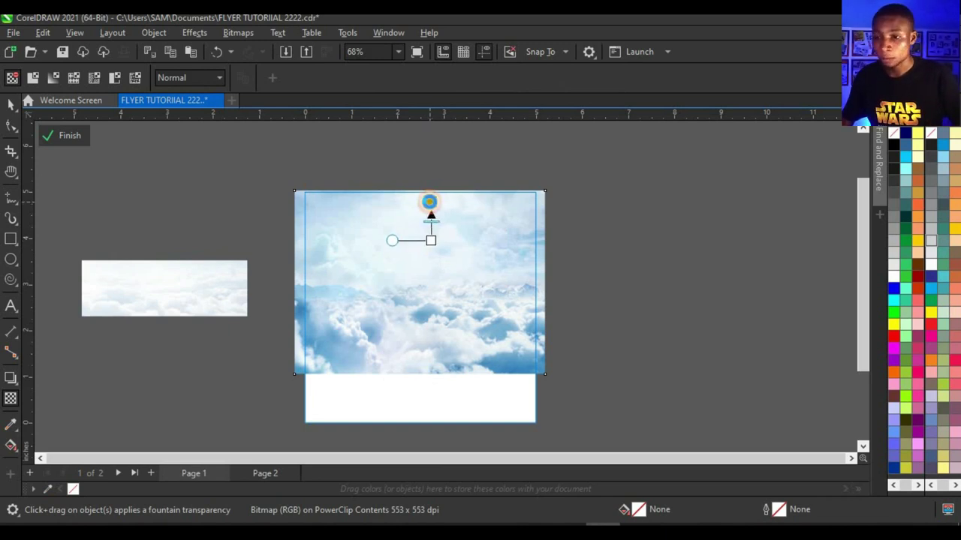
click(430, 198)
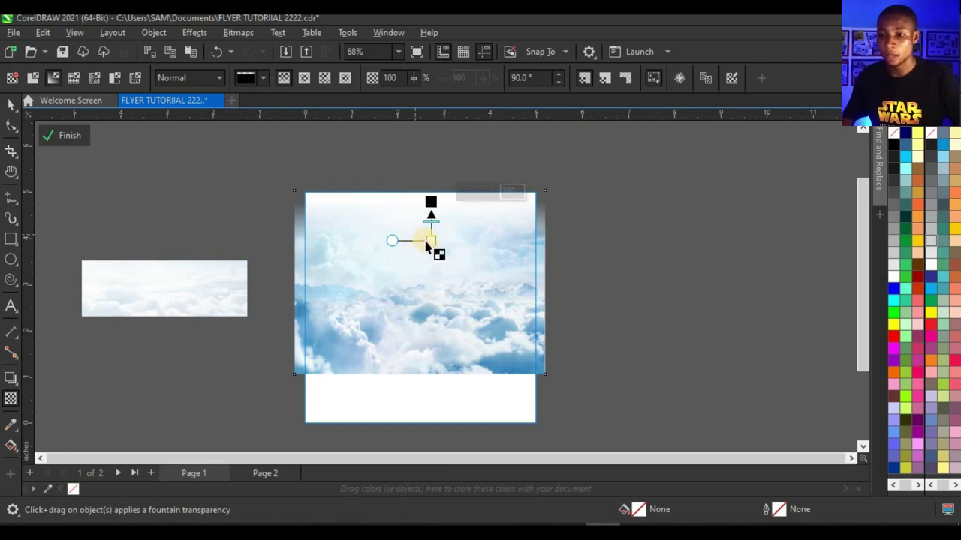
drag(434, 247, 430, 268)
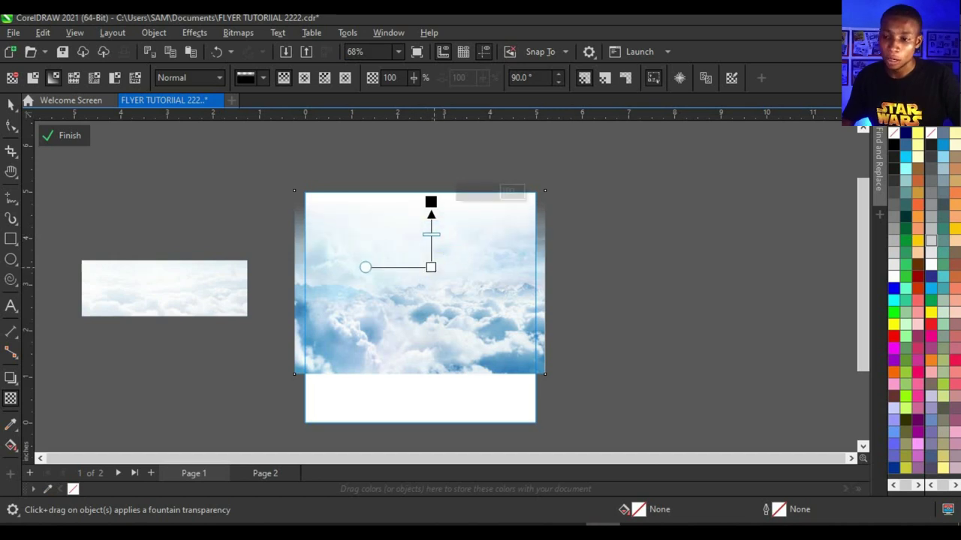
click(238, 32)
click(248, 50)
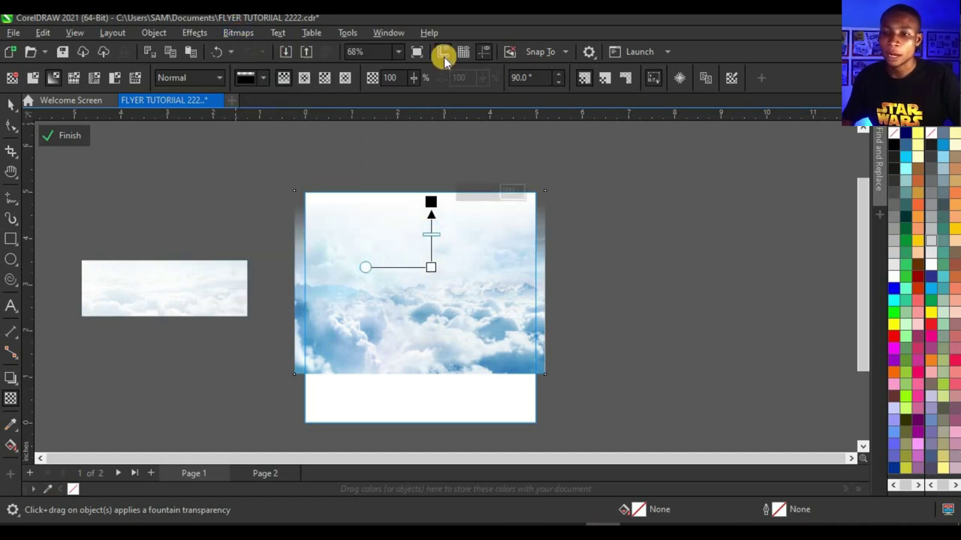
- Fade the cloud image's bottom edge with a downward linear fountain transparency
click(494, 350)
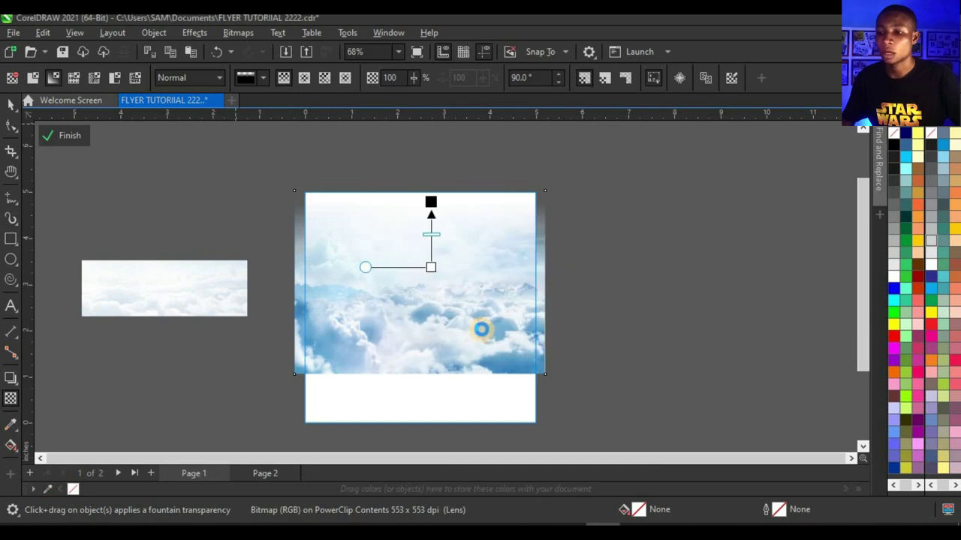
drag(456, 299, 456, 366)
drag(456, 299, 456, 335)
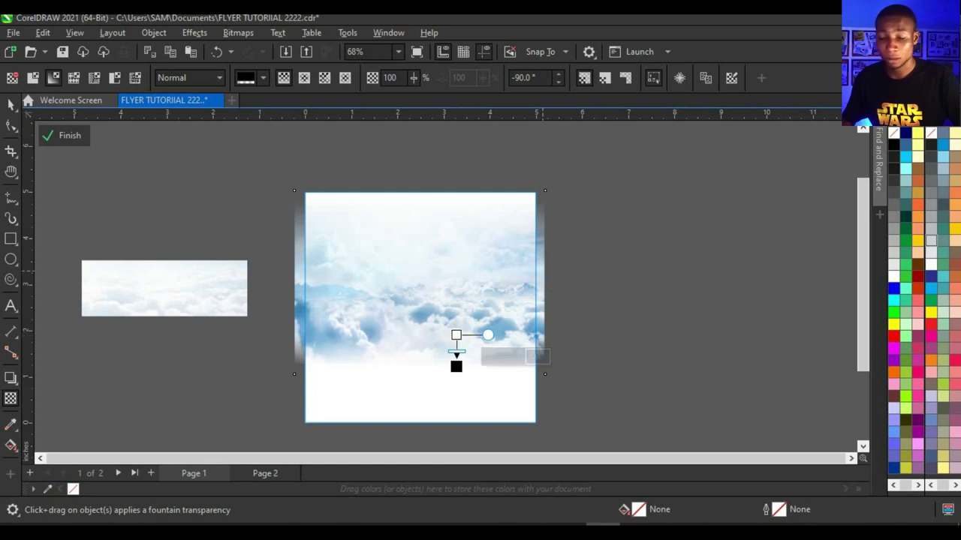
click(6, 103)
- Deepen the cloud image's tones by applying a Gamma adjustment with a value of 0.42
scroll(459, 282, up, 2)
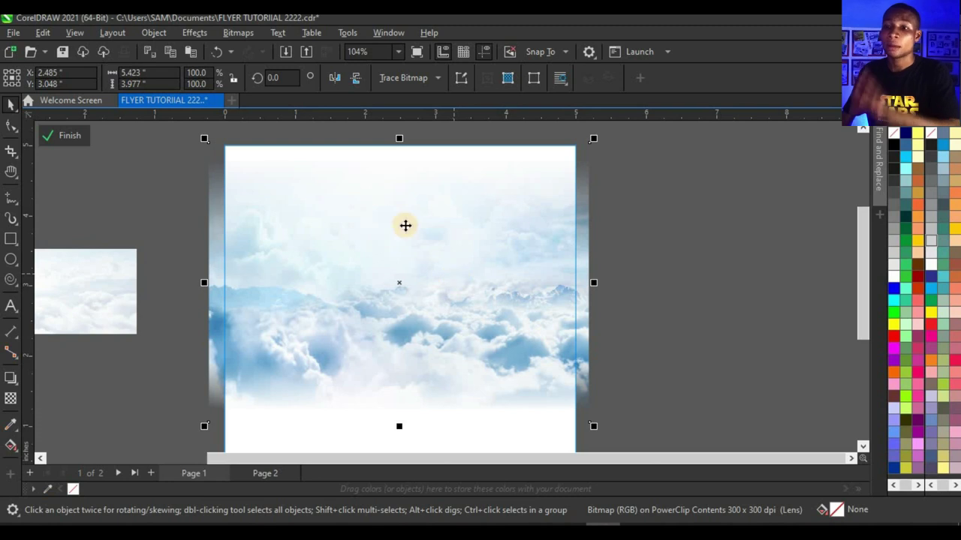
click(192, 33)
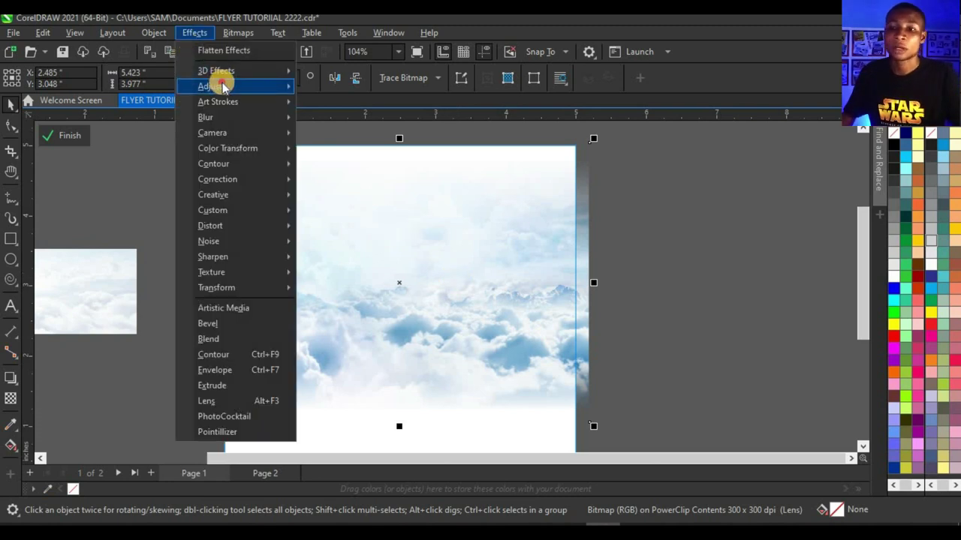
mouse_move(246, 87)
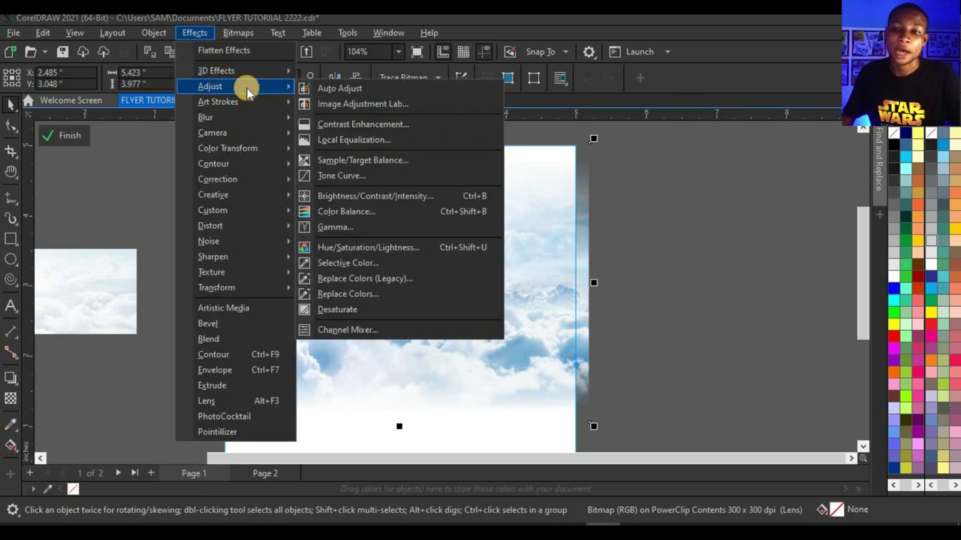
click(387, 229)
drag(424, 214, 453, 216)
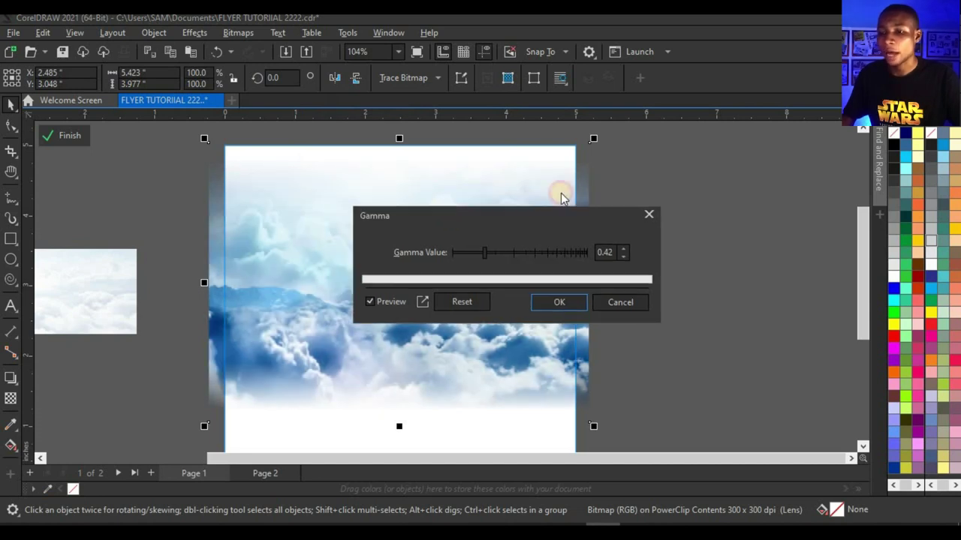
drag(561, 197, 600, 175)
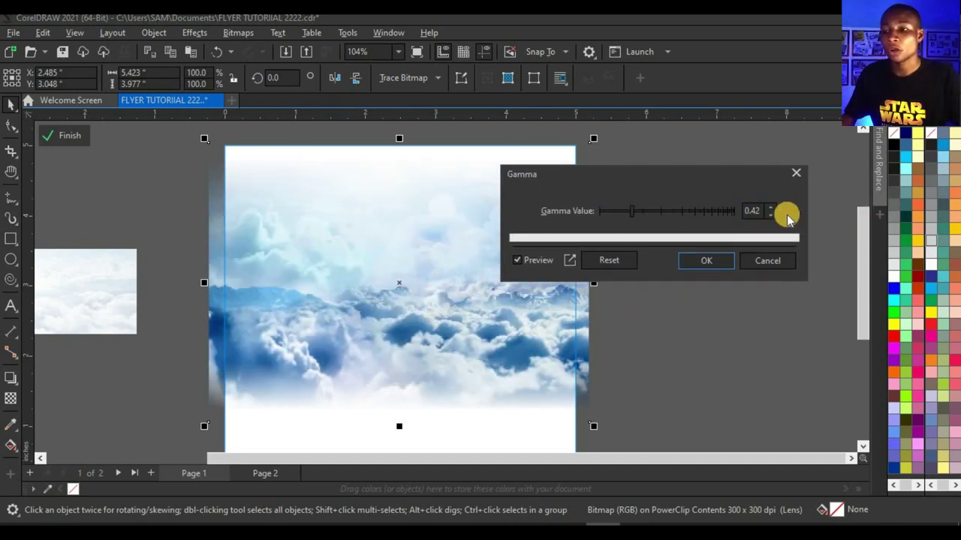
double_click(755, 220)
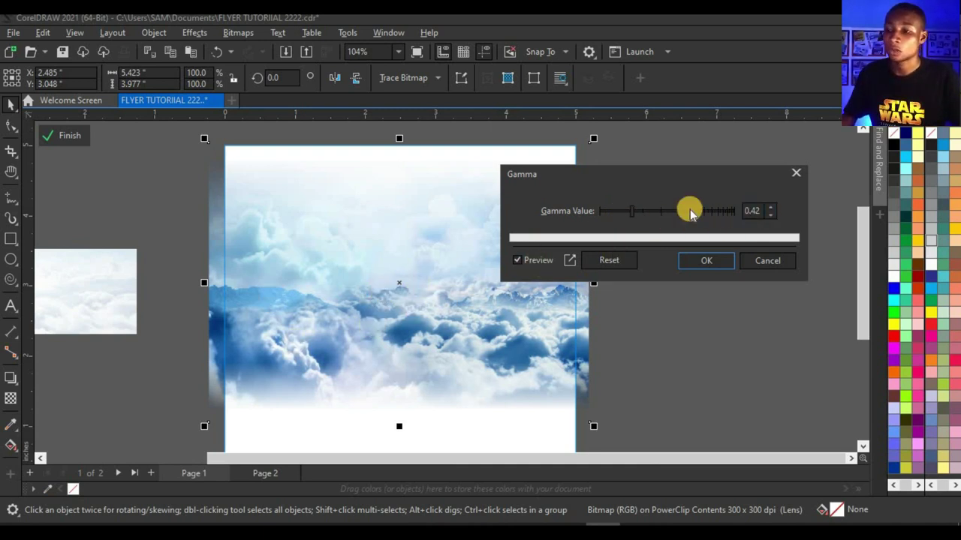
drag(627, 214, 623, 211)
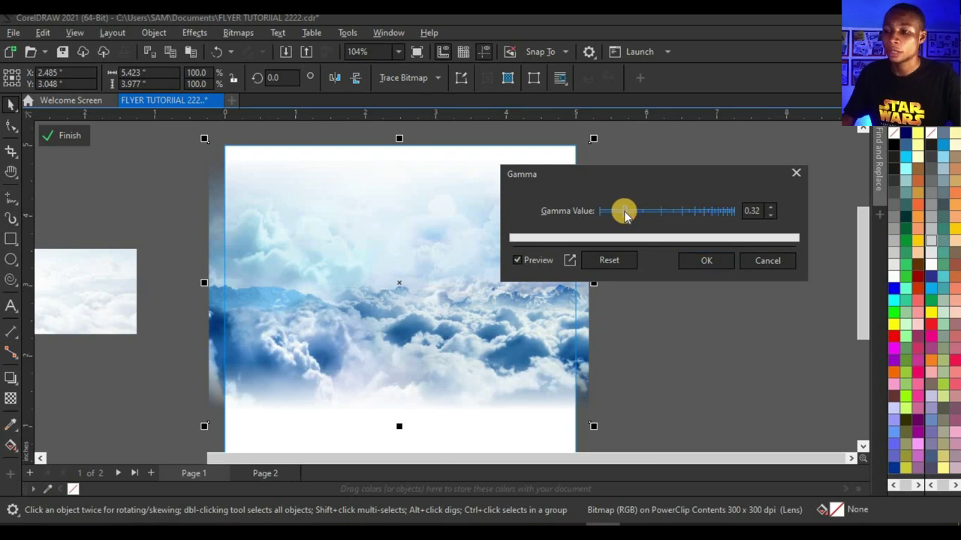
double_click(754, 211)
text(0.4)
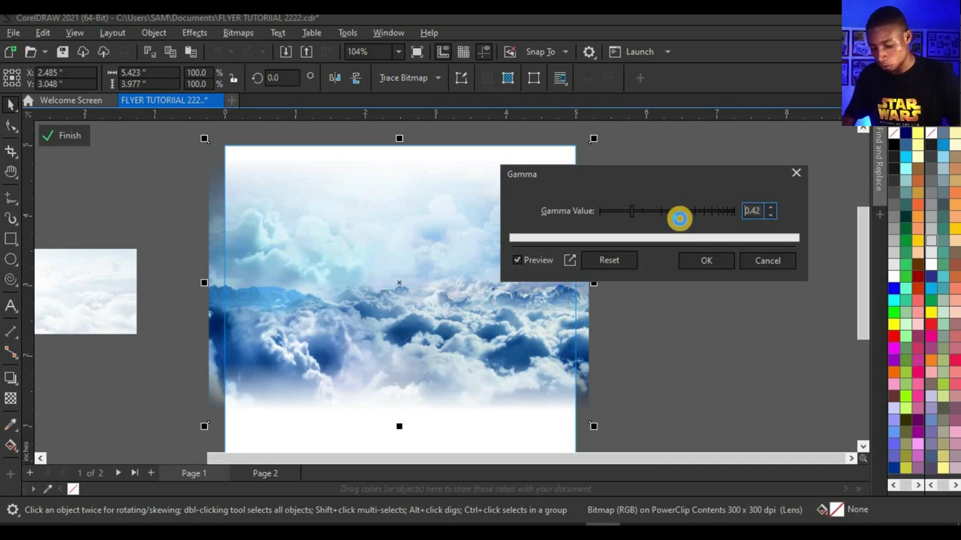
text(2)
click(709, 263)
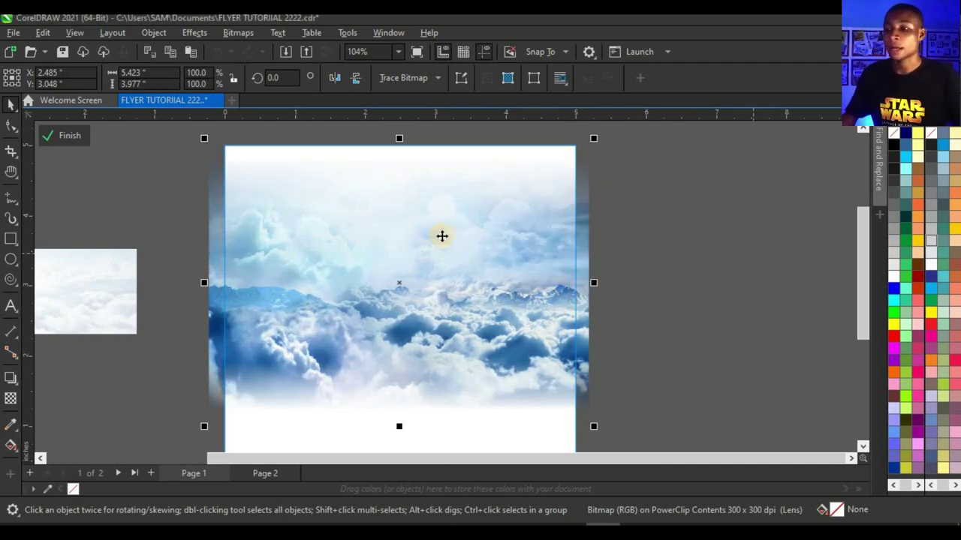
- Finish editing the PowerClip contents of the 5-inch square and deselect it
scroll(437, 244, down, 3)
click(572, 217)
scroll(412, 258, up, 2)
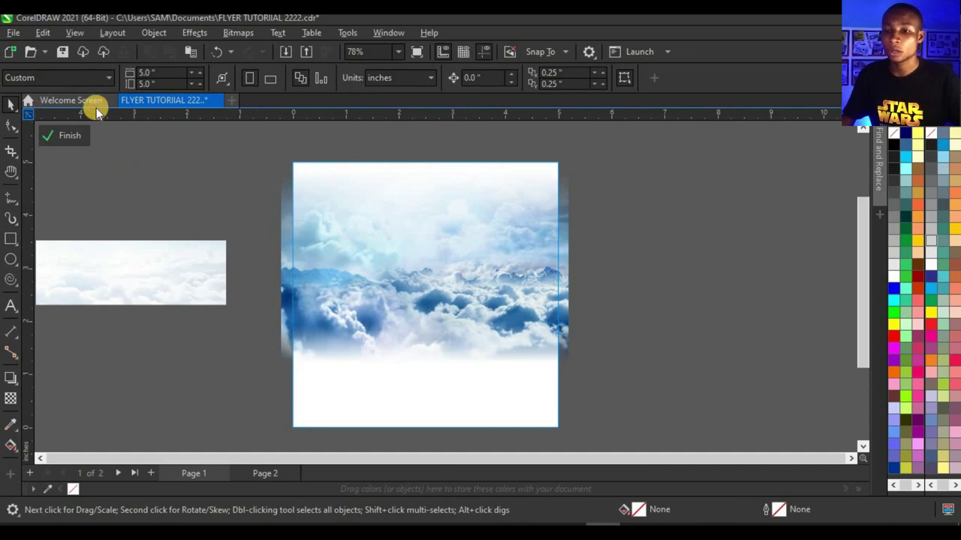
click(75, 137)
scroll(229, 358, down, 1)
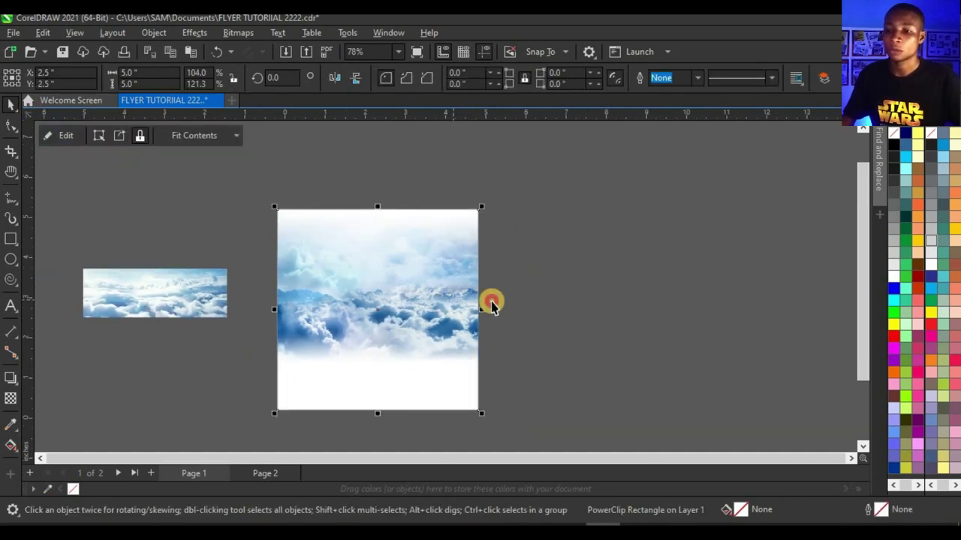
click(491, 304)
scroll(409, 306, up, 2)
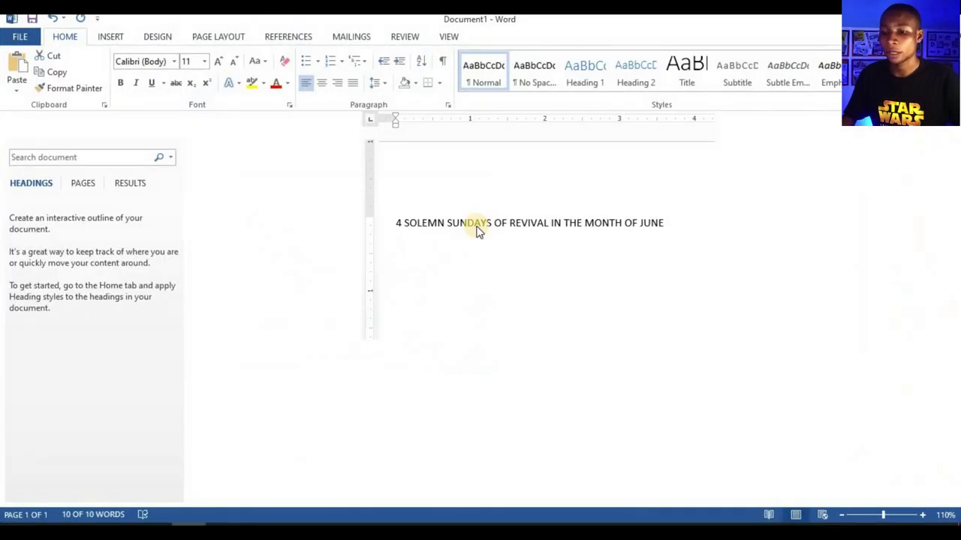
- In the Word document, copy the line "4 SOLEMN SUNDAYS OF REVIVAL IN THE MONTH OF JUNE"
triple_click(476, 227)
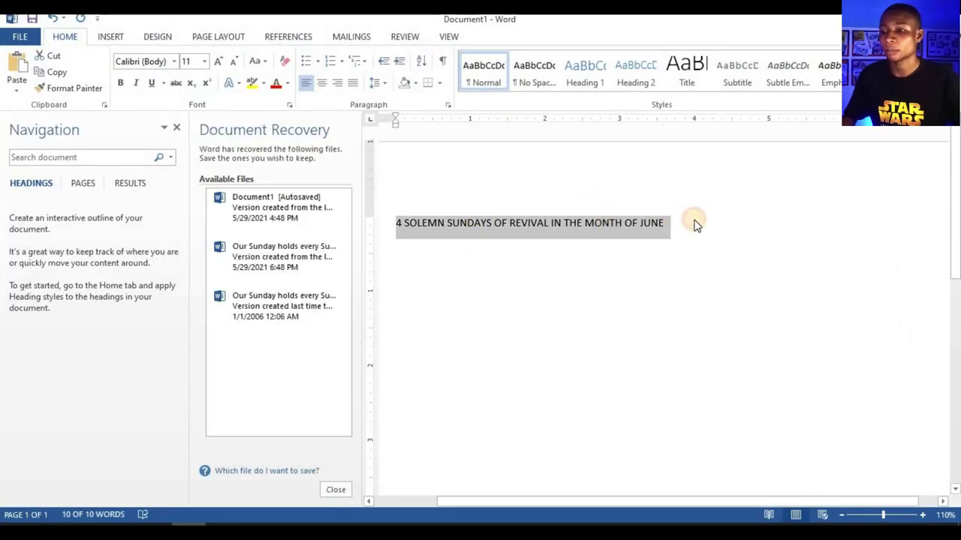
click(668, 222)
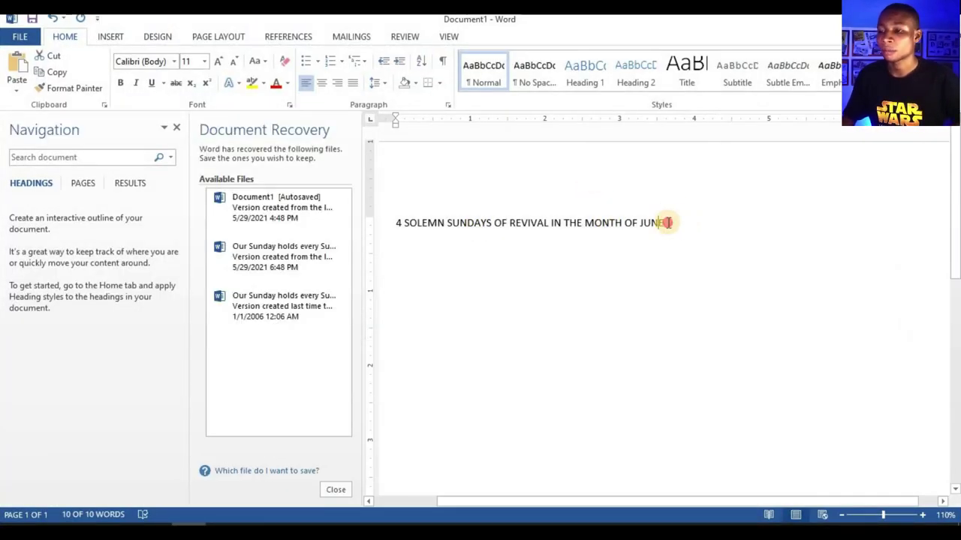
triple_click(390, 220)
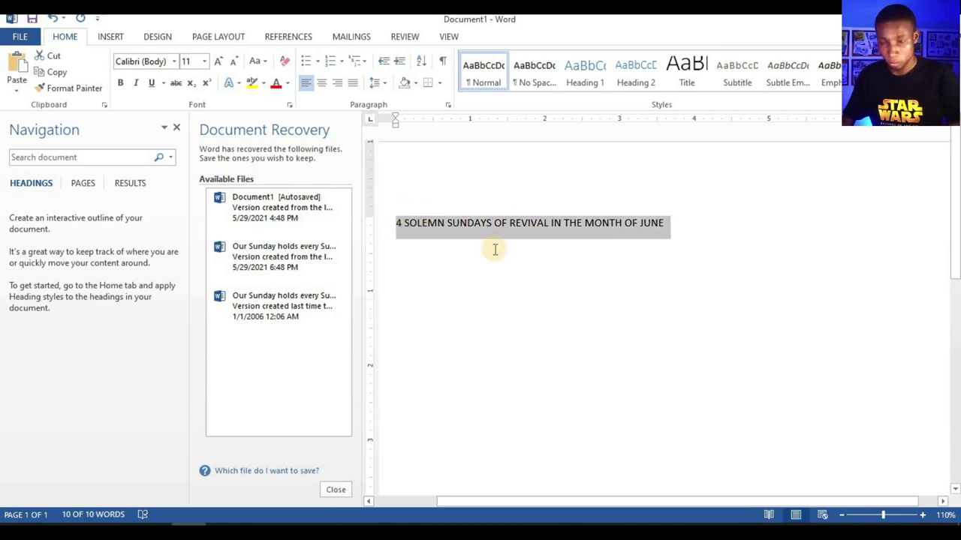
- Switch back to CorelDRAW and paste the copied line as text beside the flyer, discarding its fonts and formatting
click(603, 525)
click(23, 307)
click(506, 246)
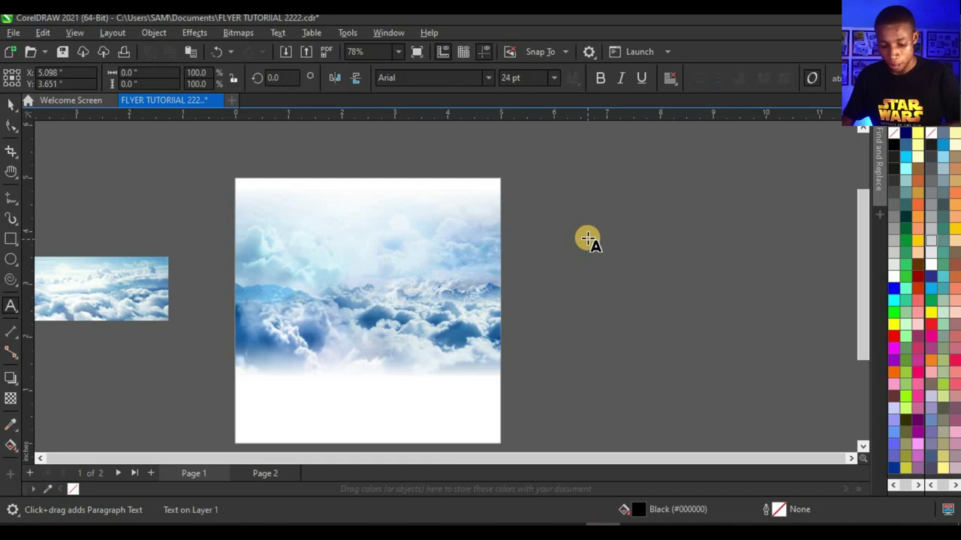
key(ctrl+v)
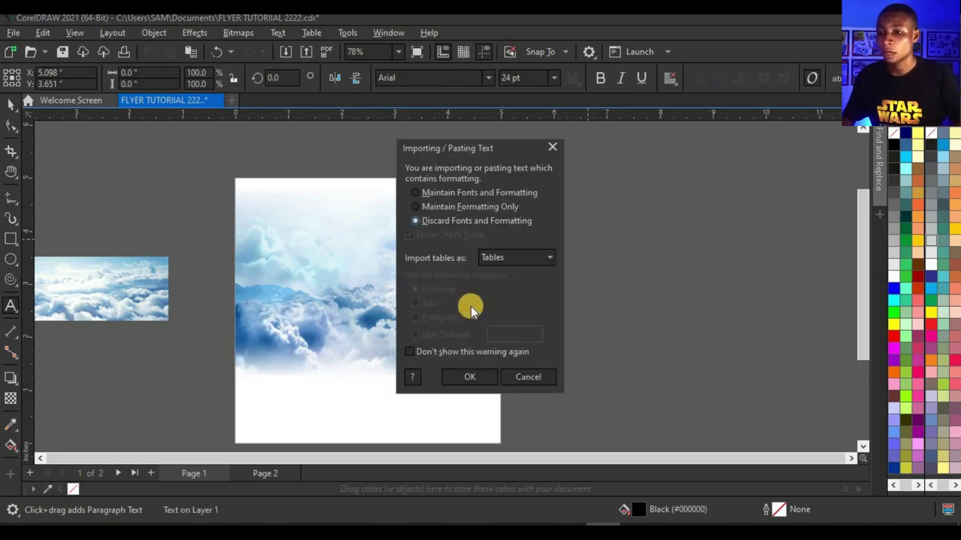
click(470, 377)
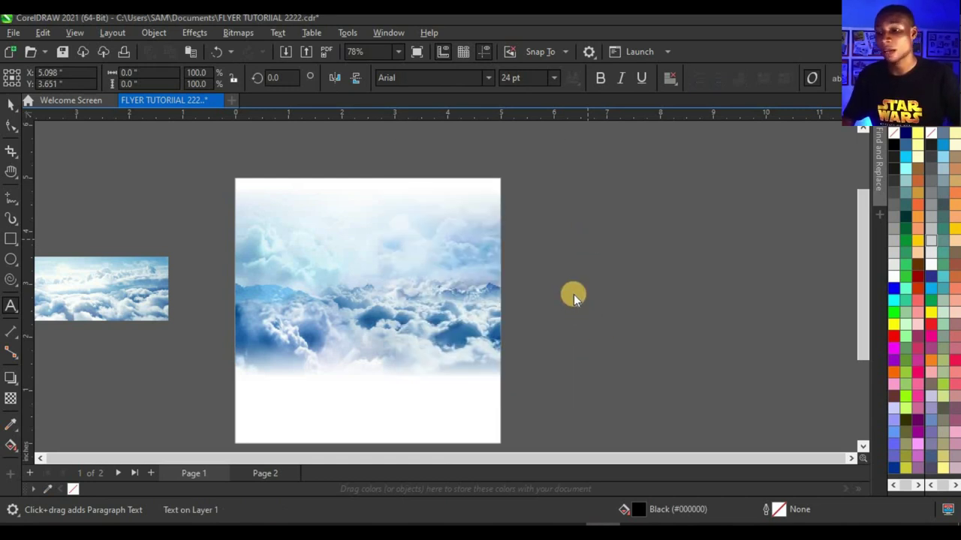
scroll(615, 247, up, 1)
scroll(311, 211, down, 4)
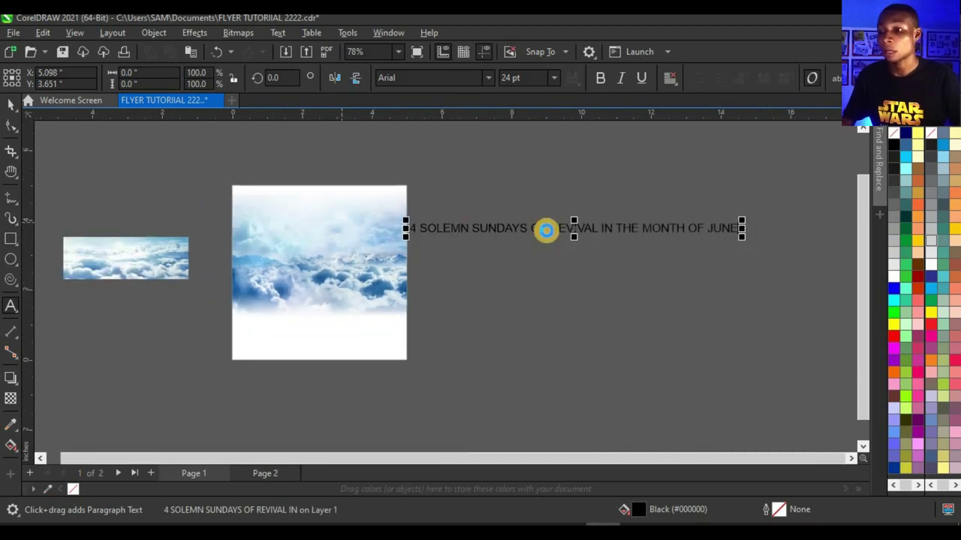
- Split the pasted text into three lines, before REVIVAL and before IN, and break them apart into separate text objects
scroll(545, 229, up, 3)
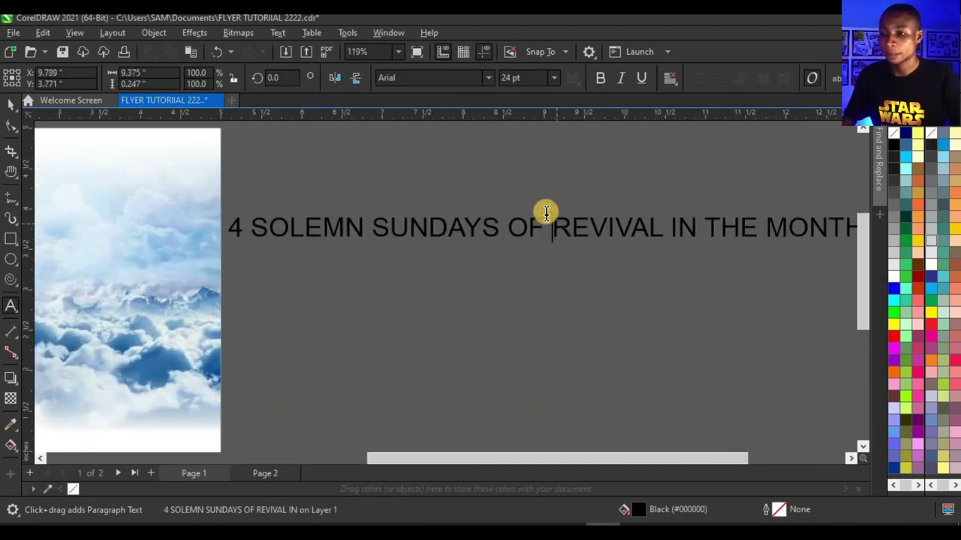
key(Return)
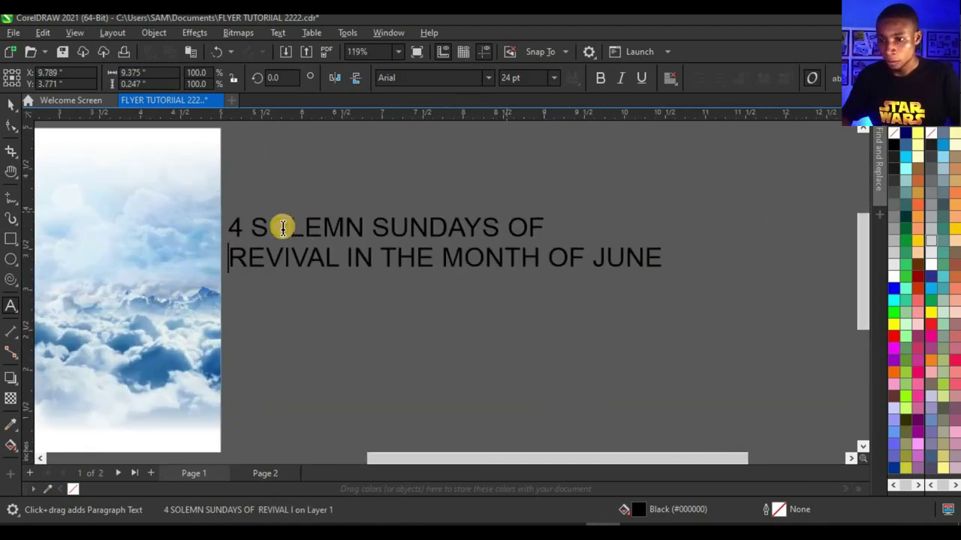
click(347, 257)
key(Return)
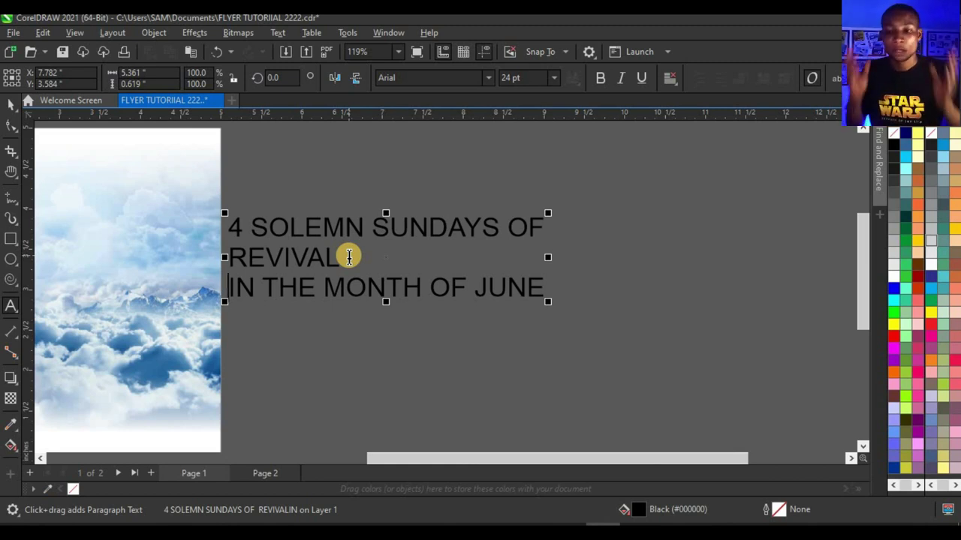
key(ctrl+k)
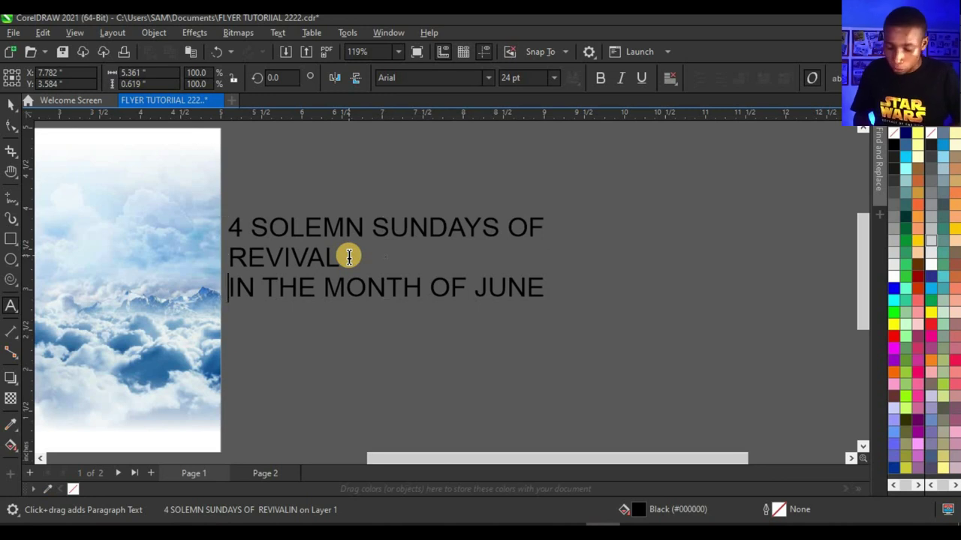
click(318, 258)
click(318, 259)
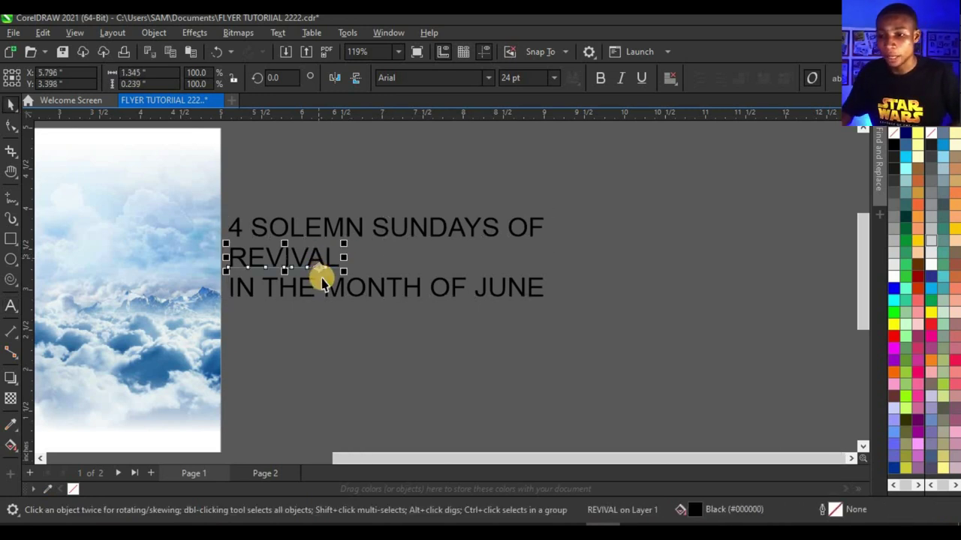
- Move the lines "4 SOLEMN SUNDAYS OF" and "IN THE MONTH OF JUNE" together about 3.1 inches to the right, clear of REVIVAL
click(323, 279)
scroll(328, 276, down, 1)
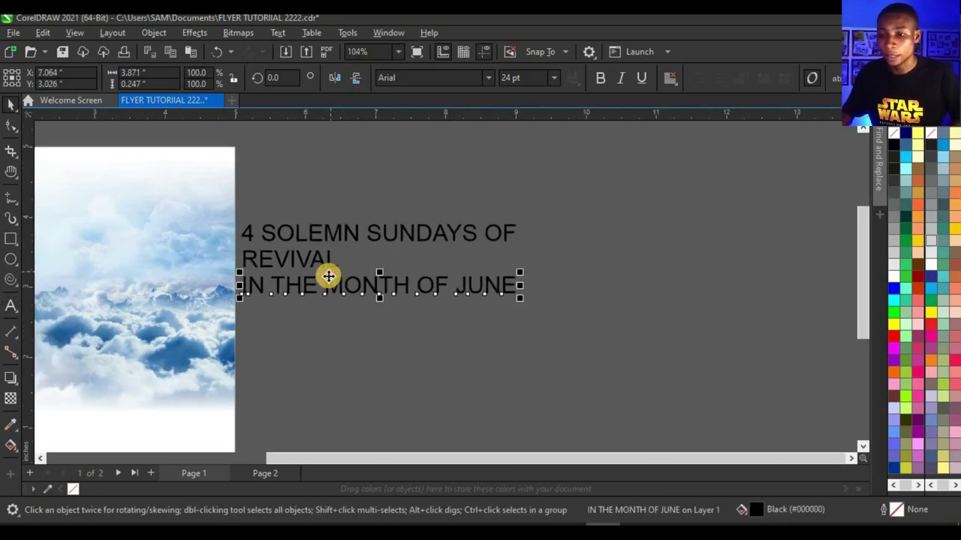
shift+click(310, 229)
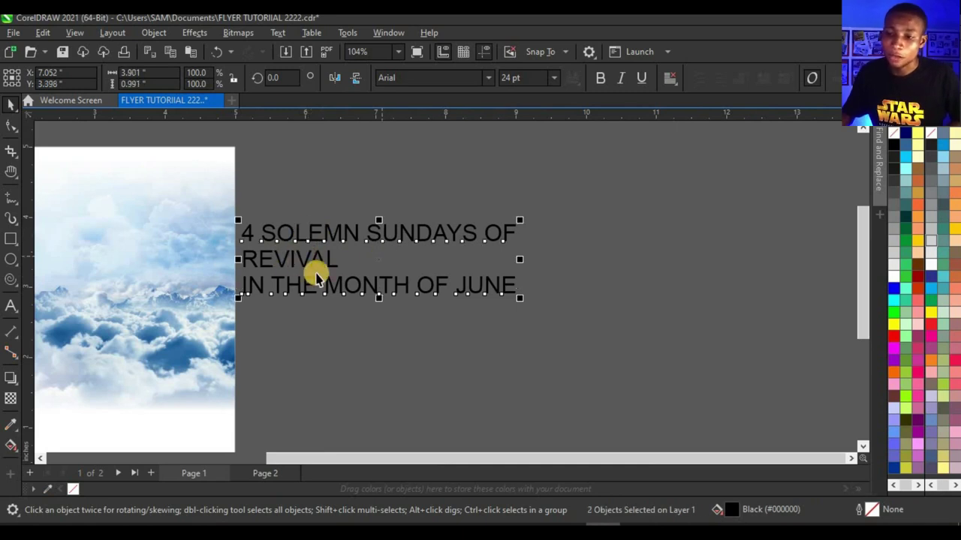
drag(311, 282, 528, 268)
- Set the font of the "4 SOLEMN SUNDAYS OF" and "IN THE MONTH OF JUNE" lines to Futura Md BT (Medium, Normal)
click(419, 77)
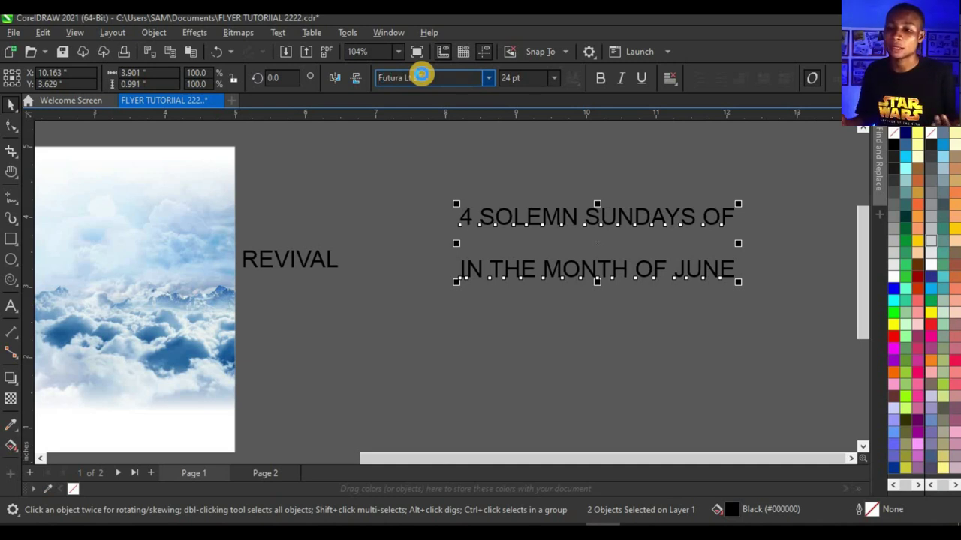
key(Return)
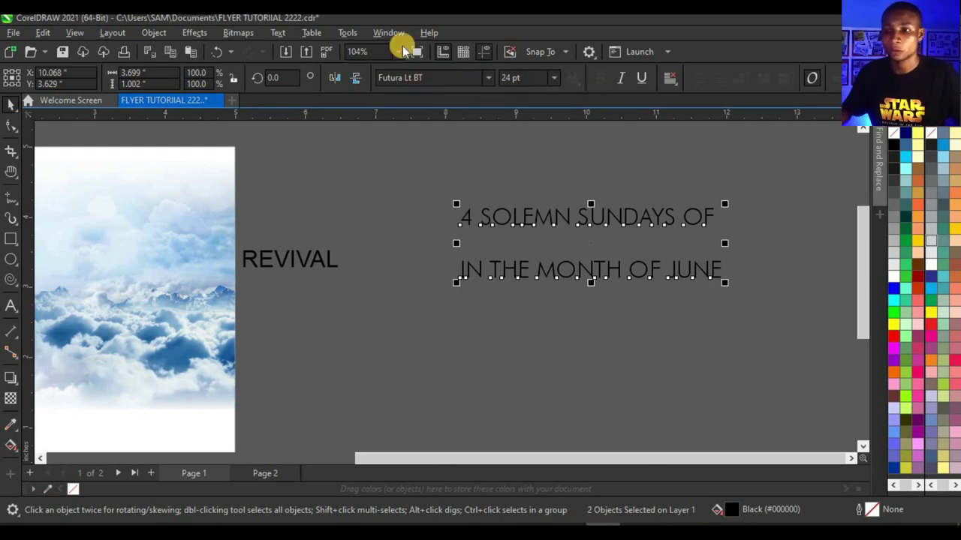
click(489, 76)
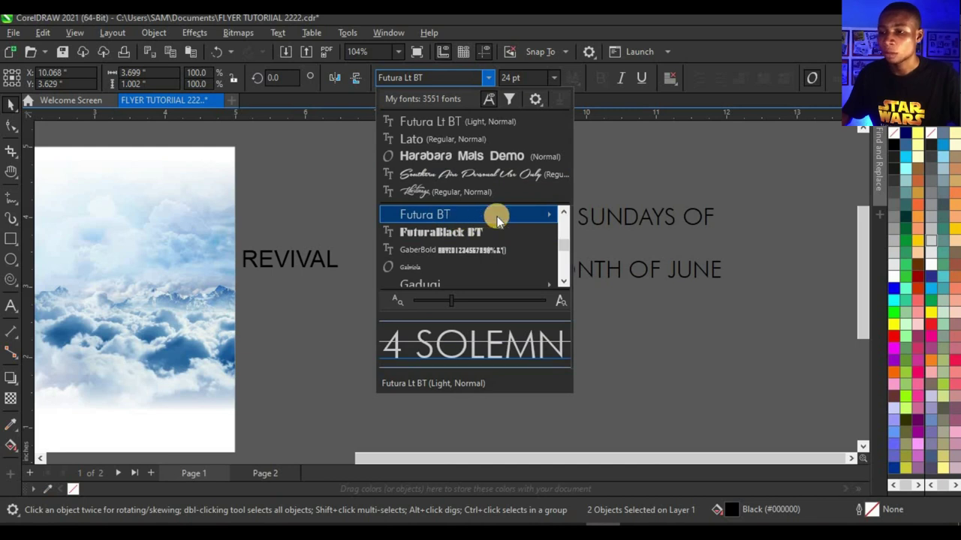
mouse_move(497, 217)
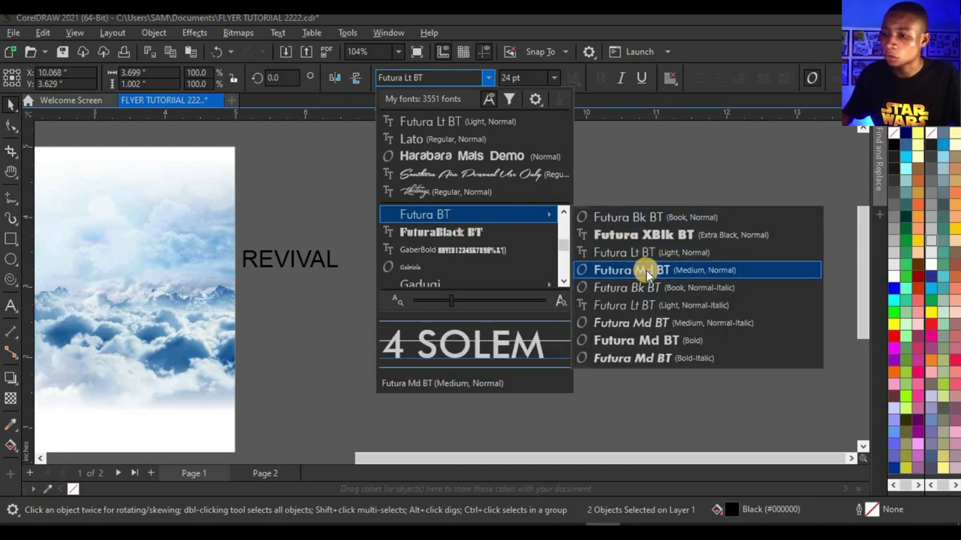
click(646, 271)
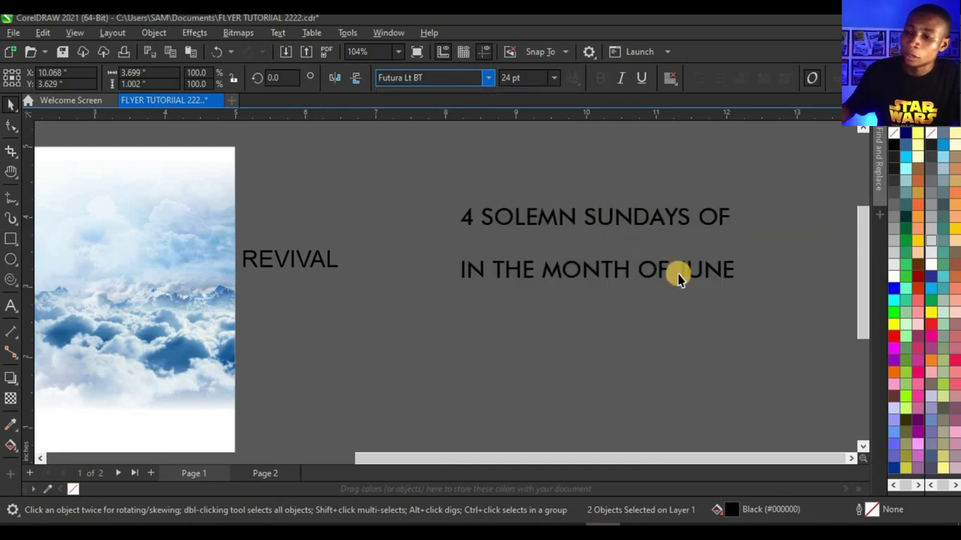
- Change the word REVIVAL to Title Case and enlarge it to about 96.5 pt, roughly 4.2 inches wide
click(320, 259)
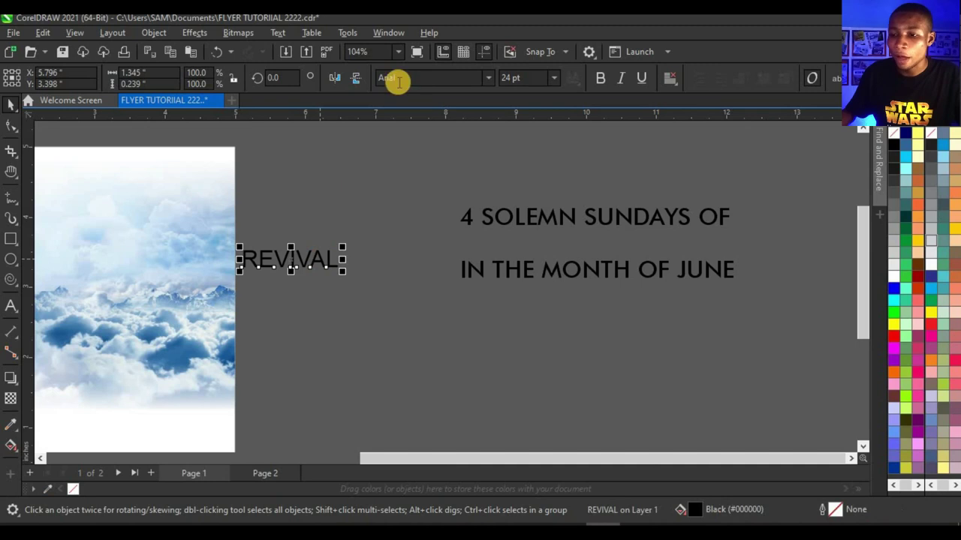
click(276, 33)
click(336, 328)
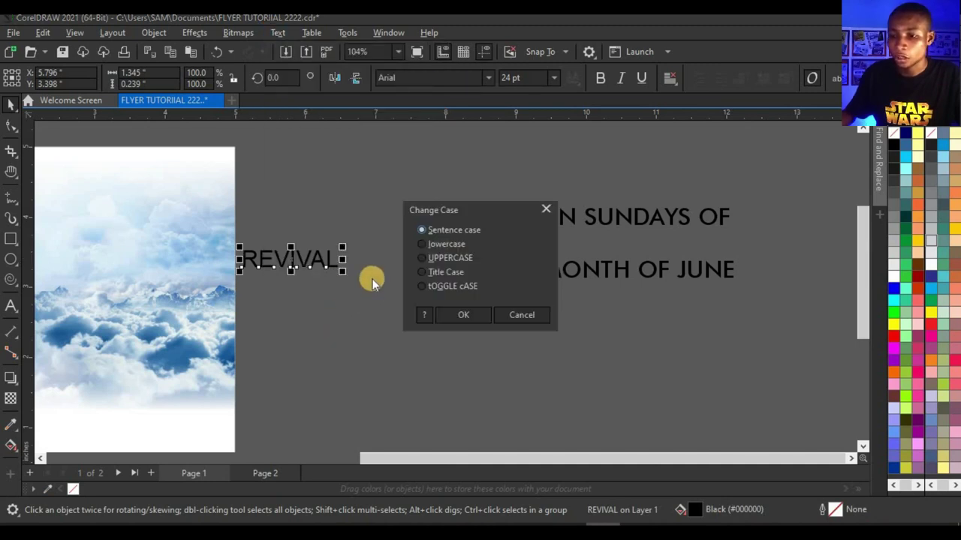
click(431, 274)
click(454, 316)
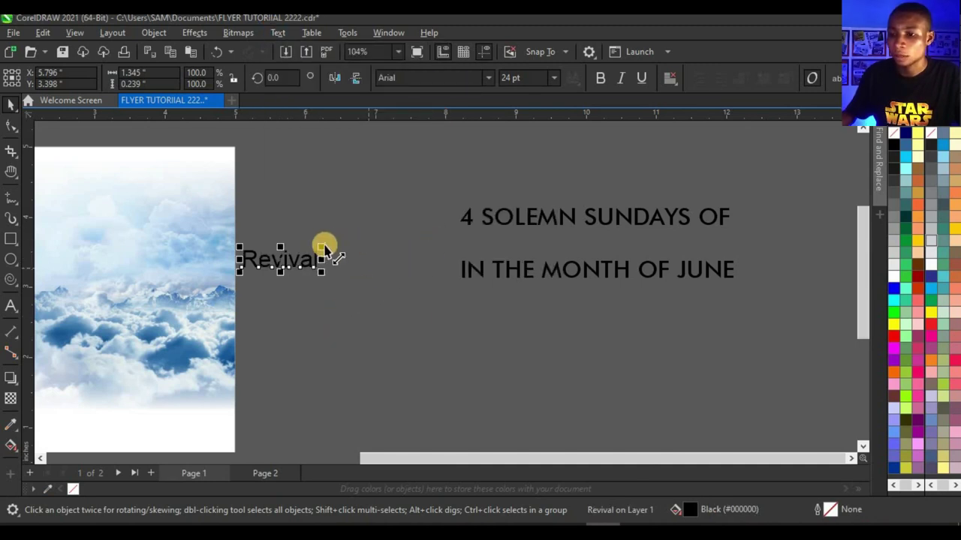
drag(323, 246, 544, 186)
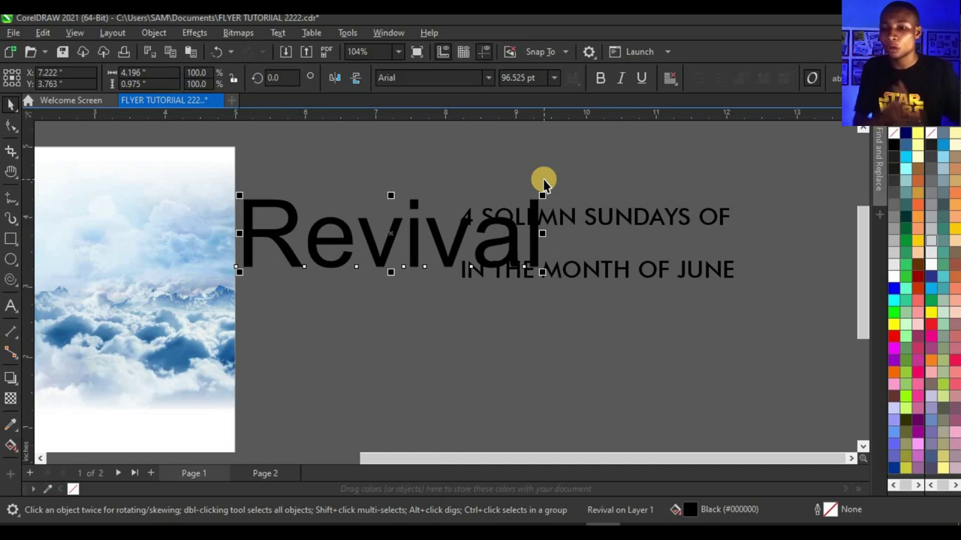
- Set the font of the word Revival to Cinzel Decorative Black
click(425, 76)
text(Cinzel Decorative)
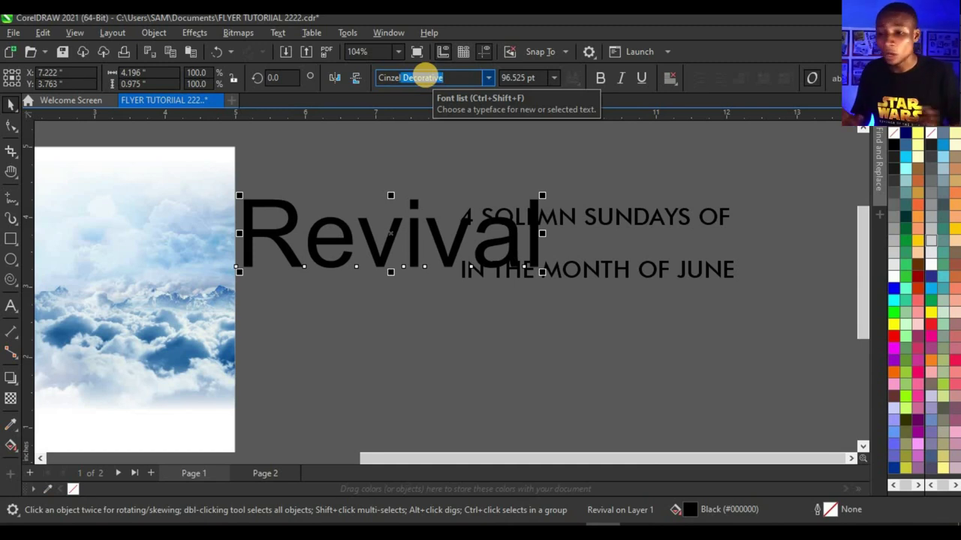
key(Return)
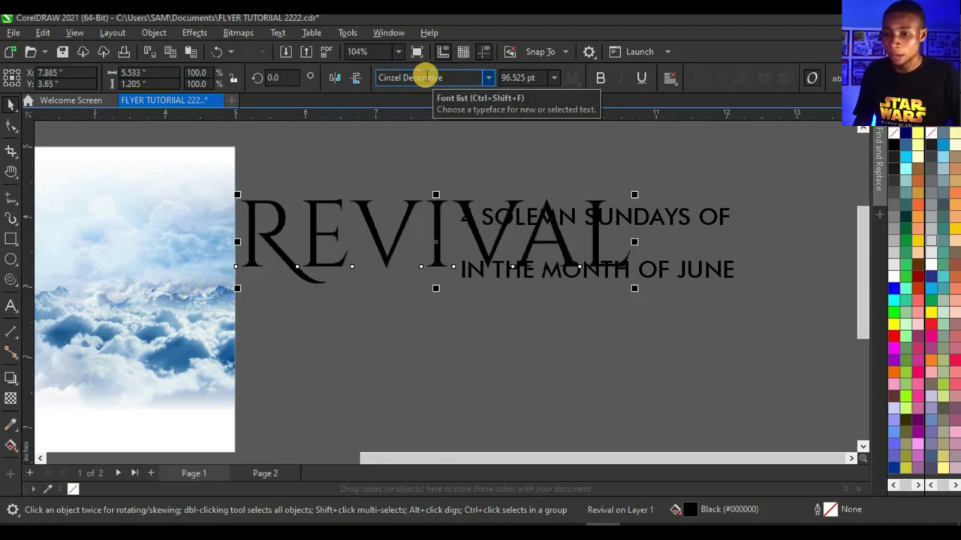
click(488, 77)
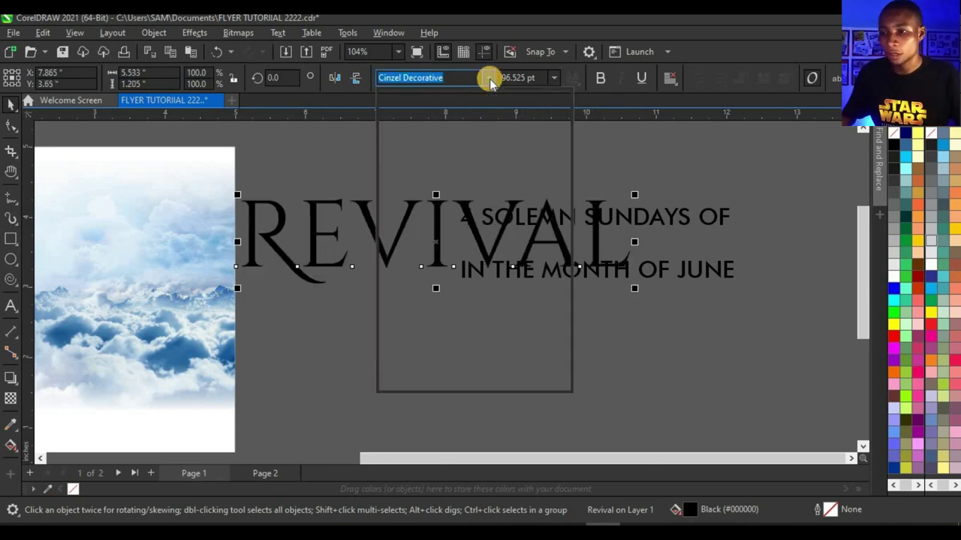
mouse_move(569, 211)
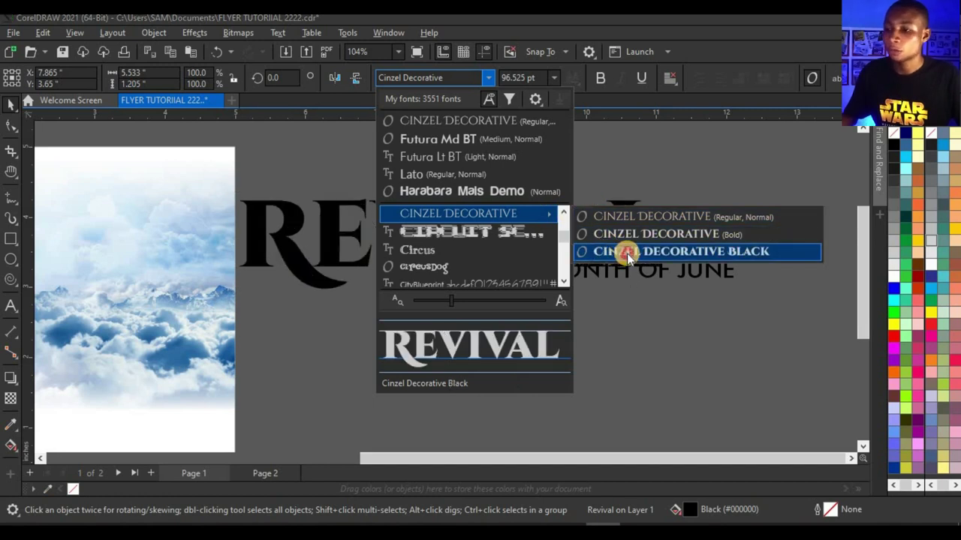
click(626, 254)
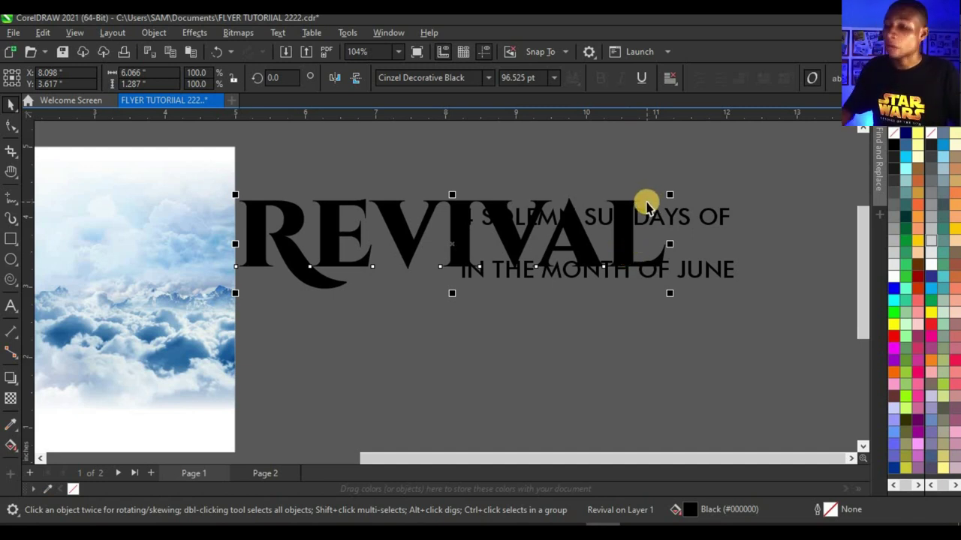
- Arrange "4 SOLEMN SUNDAYS OF" directly above REVIVAL and "IN THE MONTH OF JUNE" at about 25.9 pt beneath its right part
scroll(630, 225, down, 2)
drag(628, 231, 674, 231)
scroll(615, 217, up, 3)
drag(611, 215, 443, 250)
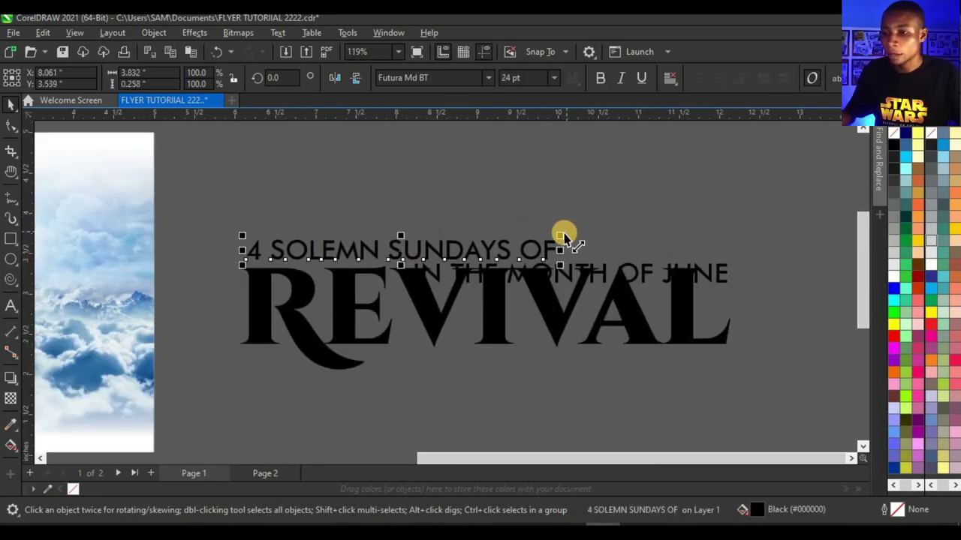
drag(628, 220, 691, 240)
scroll(698, 259, down, 1)
drag(709, 275, 708, 375)
scroll(743, 364, up, 3)
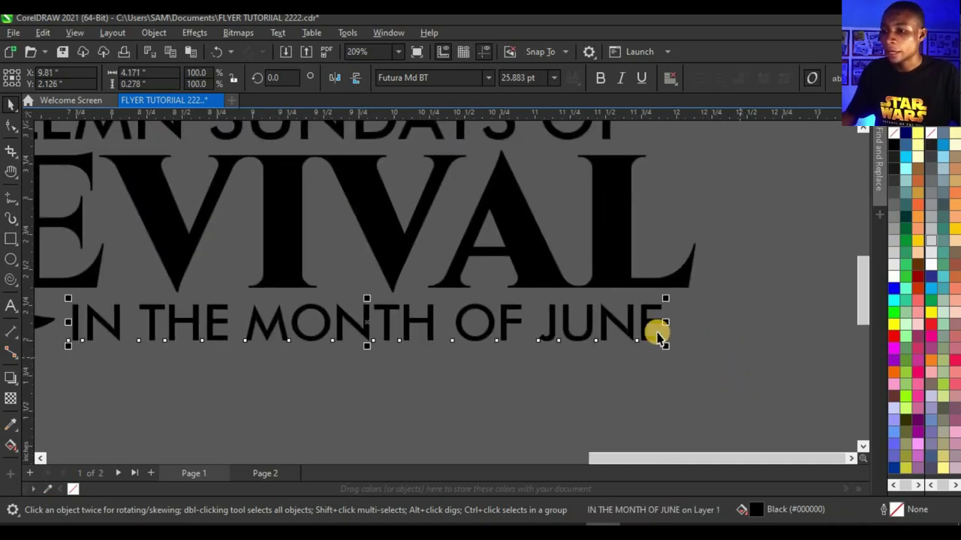
- Remove JUNE from the "IN THE MONTH OF JUNE" line and paste it as a separate text object below
double_click(543, 339)
drag(539, 330, 698, 322)
key(ctrl+c)
key(BackSpace)
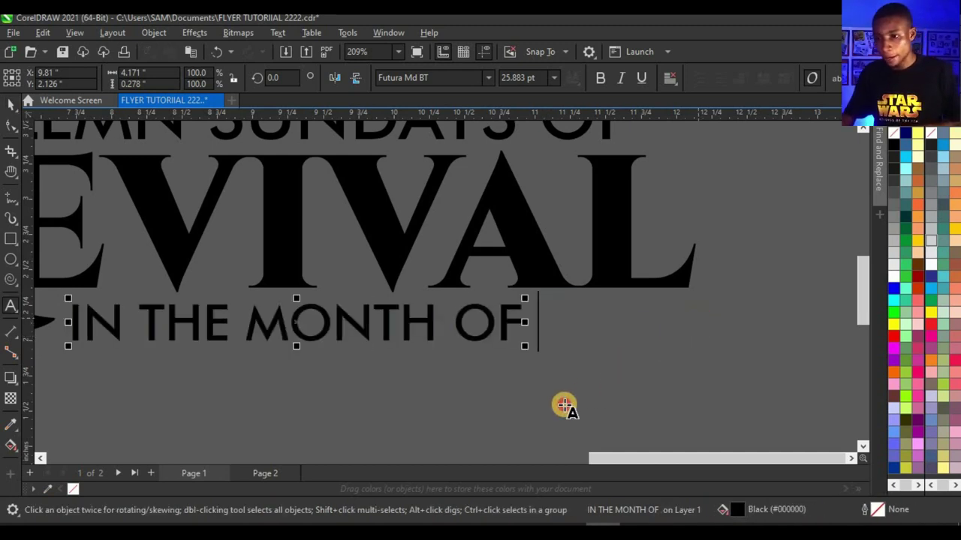
click(563, 404)
key(ctrl+v)
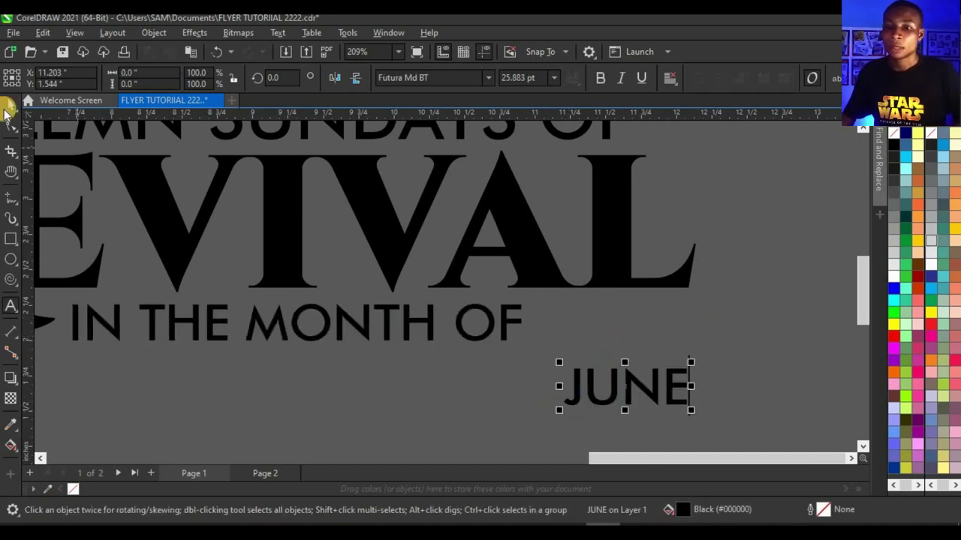
click(82, 371)
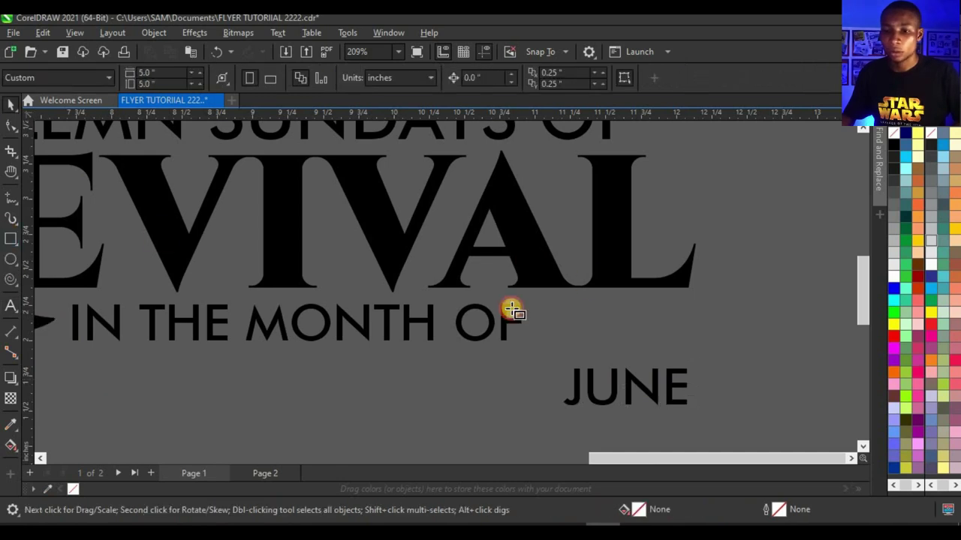
- Draw a rectangle about 1.02 by 0.39 inches after "IN THE MONTH OF" and fill it with red (#FF0000)
key(F6)
scroll(571, 333, up, 1)
drag(529, 290, 718, 366)
key(space)
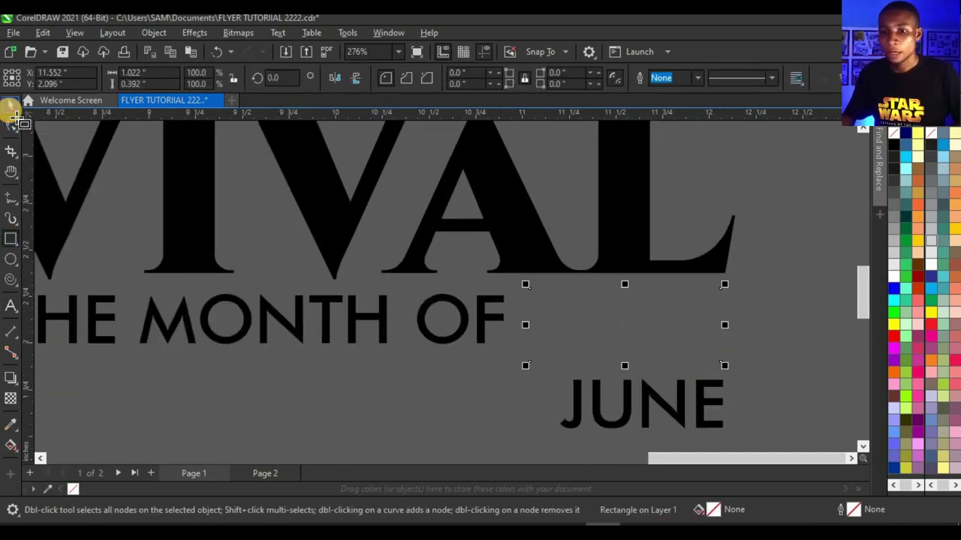
click(892, 334)
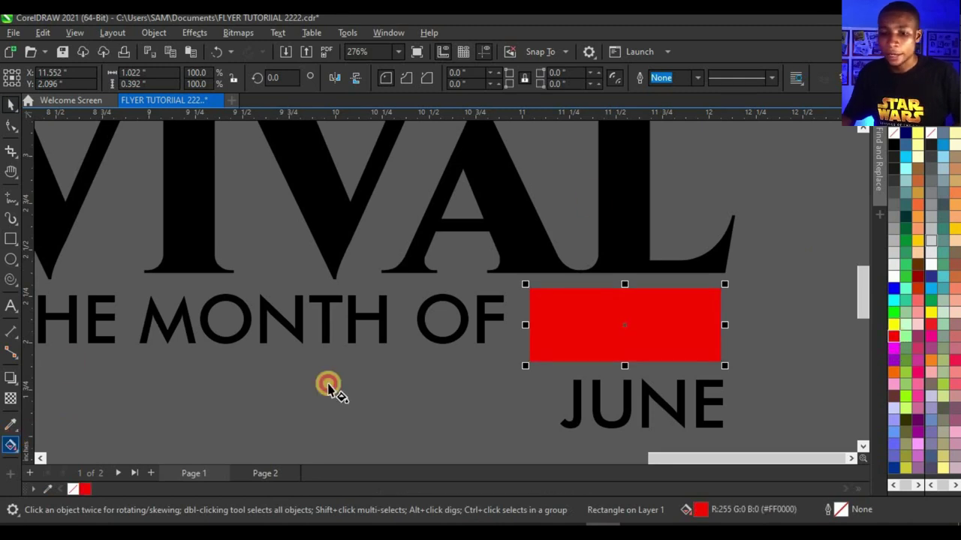
- Give the red rectangle an elliptical fountain fill, red in the centre and black outside, widened well beyond the rectangle's edges
key(g)
drag(579, 328, 696, 331)
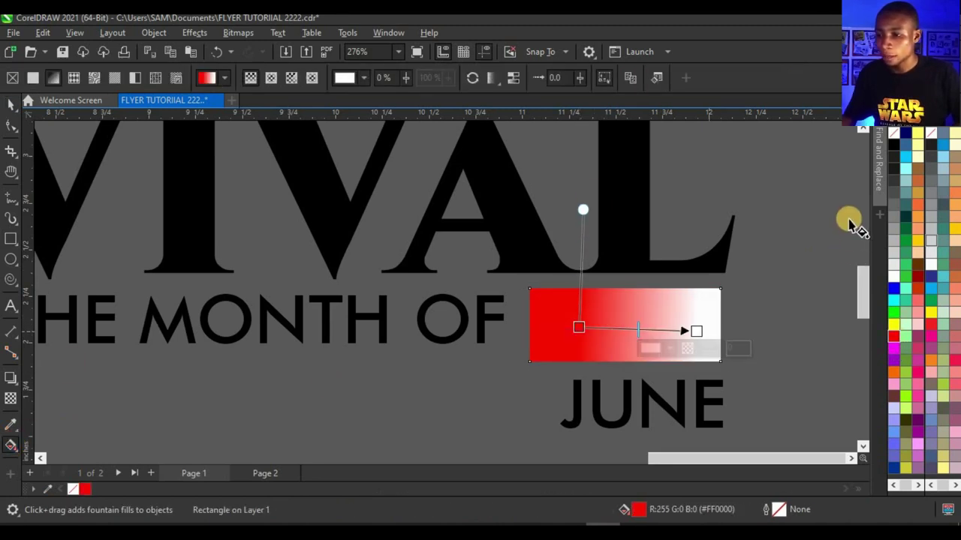
click(893, 147)
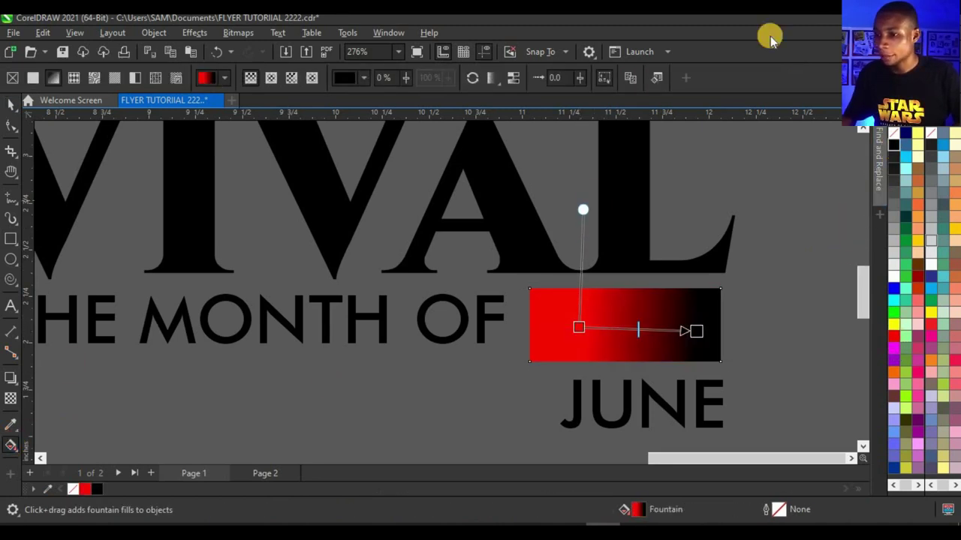
click(272, 78)
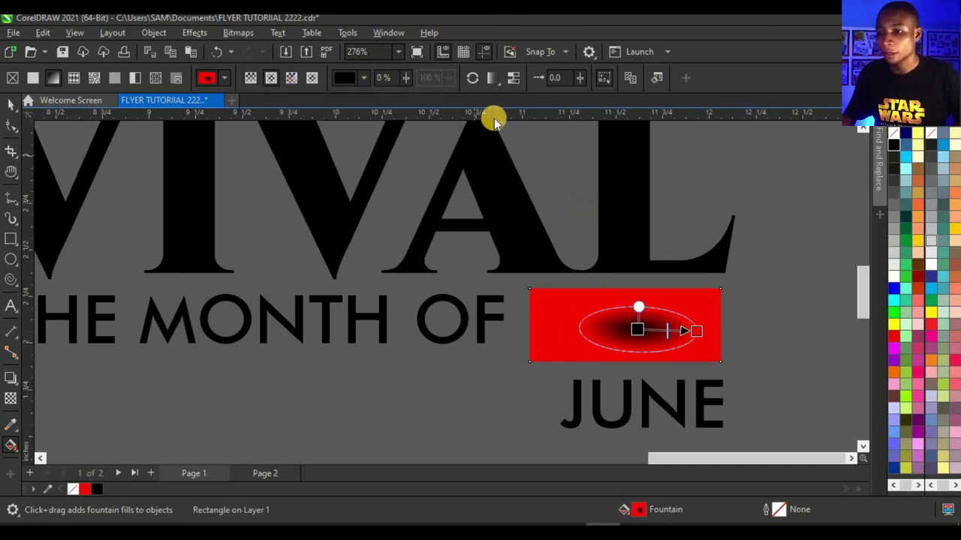
click(471, 78)
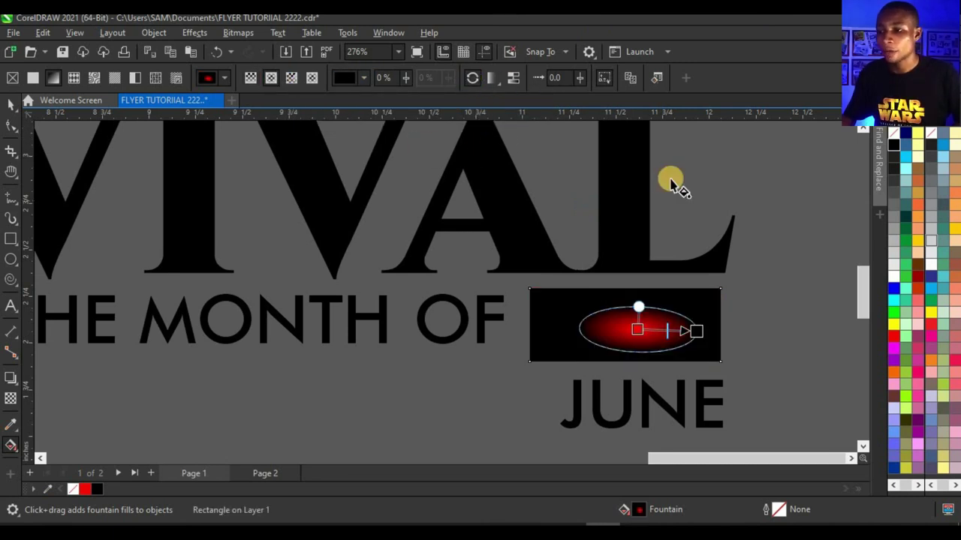
drag(639, 304, 641, 277)
drag(698, 332, 765, 351)
drag(636, 329, 625, 324)
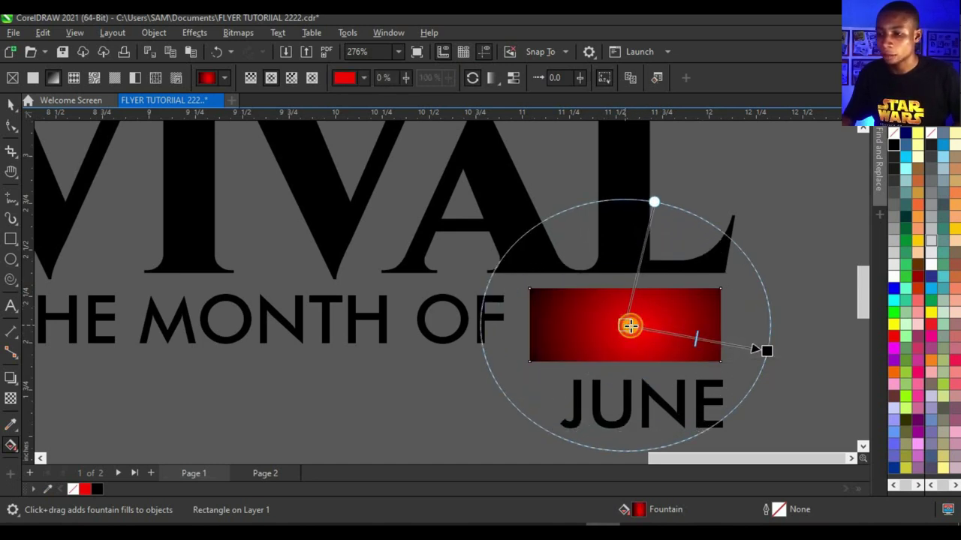
click(766, 350)
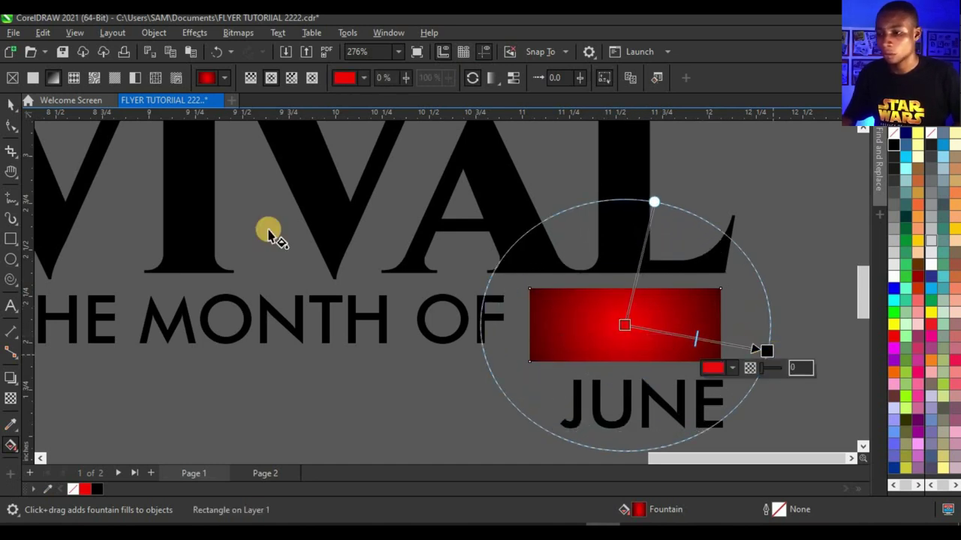
click(11, 103)
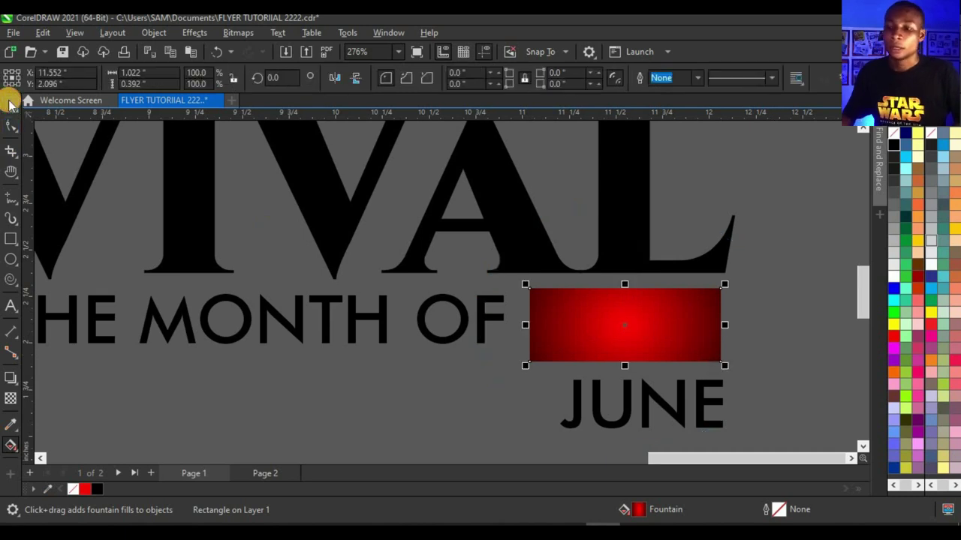
- Make JUNE bold and white, move it onto the red rectangle and bring it to the front
click(578, 403)
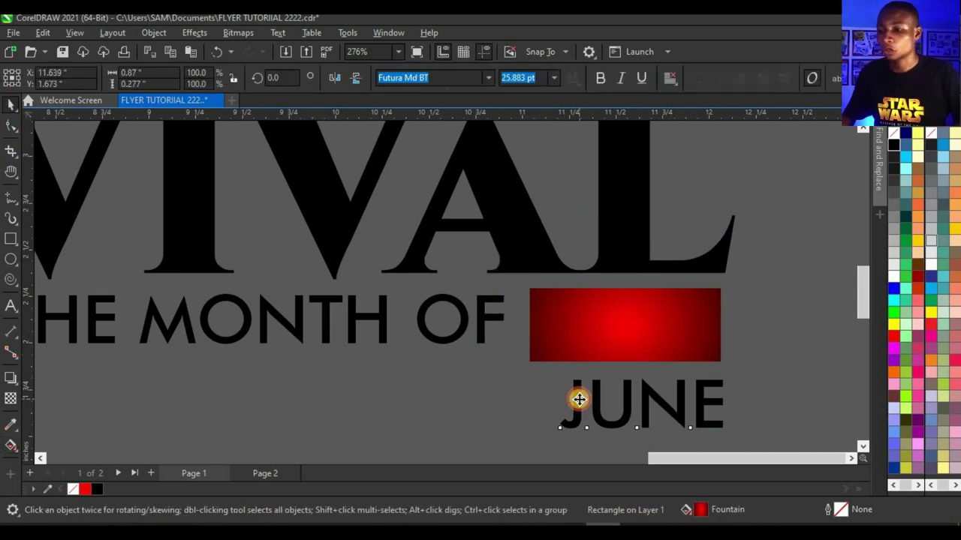
click(601, 78)
click(904, 269)
drag(661, 410, 635, 337)
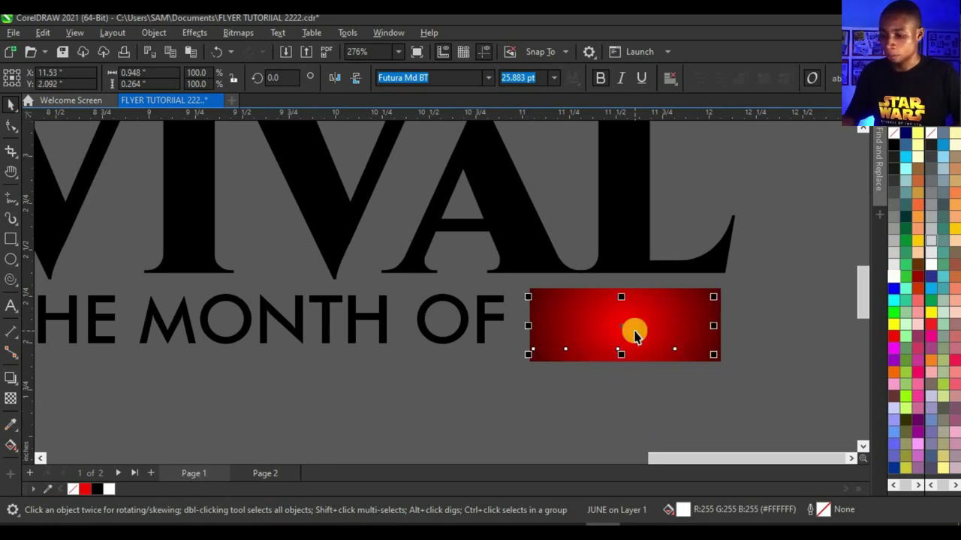
key(shift+Page_Up)
scroll(635, 331, up, 2)
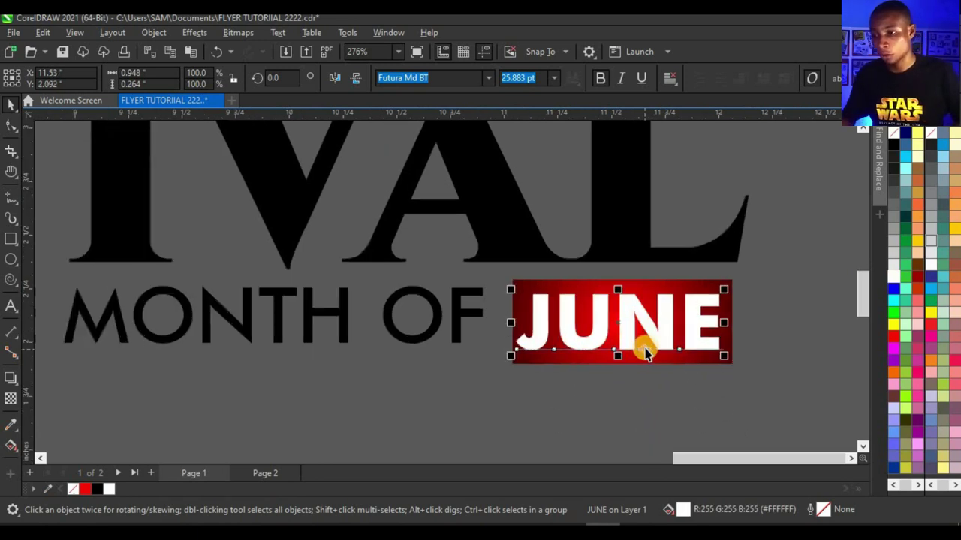
- Shrink JUNE to about 24.5 pt and centre it horizontally on the red rectangle
mouse_move(740, 357)
mouse_down()
mouse_move(738, 365)
mouse_move(736, 356)
mouse_up()
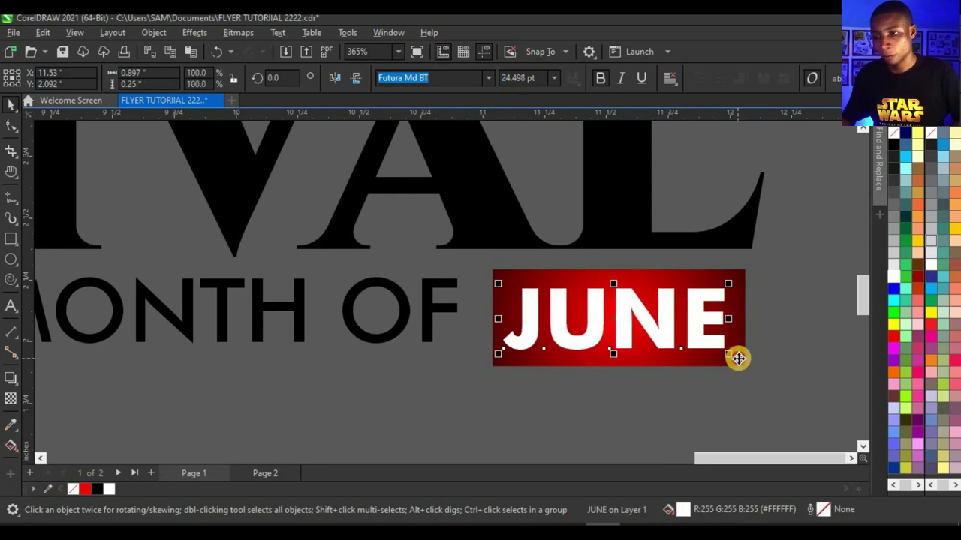
shift+click(735, 356)
key(c)
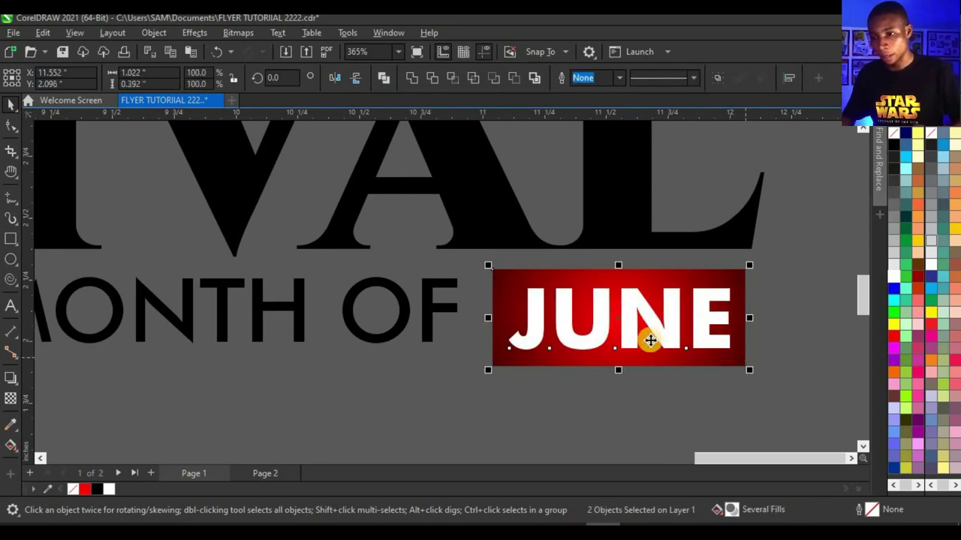
- Select all five headline objects and move them together onto the flyer's cloud background
scroll(647, 338, down, 9)
click(701, 350)
scroll(484, 313, down, 6)
drag(669, 343, 373, 241)
drag(575, 330, 537, 317)
drag(437, 294, 208, 300)
scroll(208, 300, up, 3)
scroll(423, 301, up, 2)
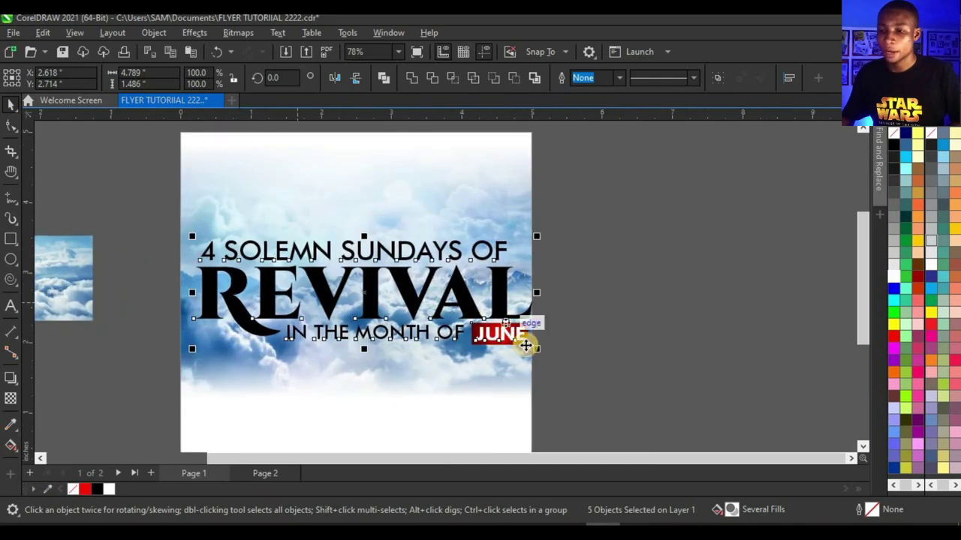
- Scale the whole headline down to about 3.56 inches wide and reposition it near the middle of the flyer
drag(532, 348, 453, 345)
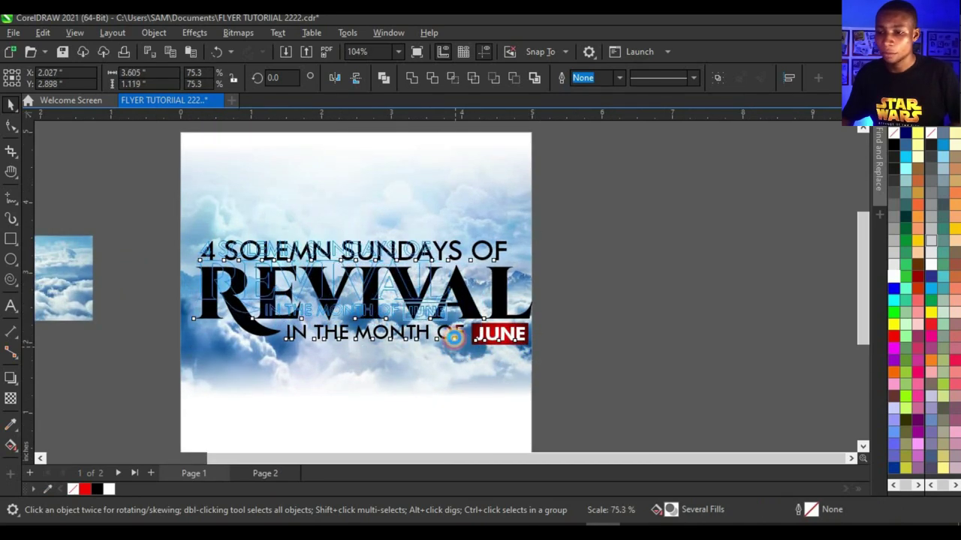
drag(421, 293, 449, 309)
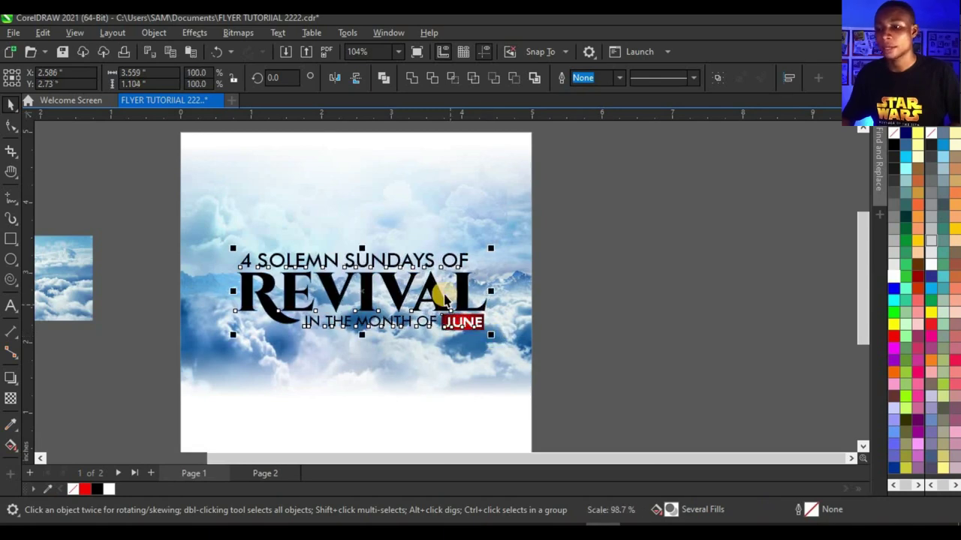
scroll(445, 300, up, 3)
scroll(445, 289, down, 3)
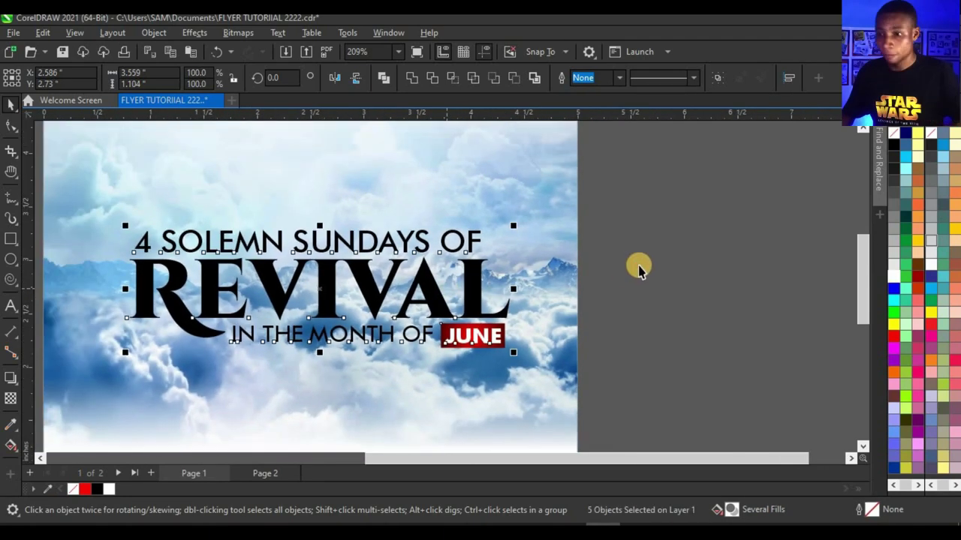
- Fill the word REVIVAL with blue (#0000FF)
click(365, 273)
scroll(368, 275, down, 1)
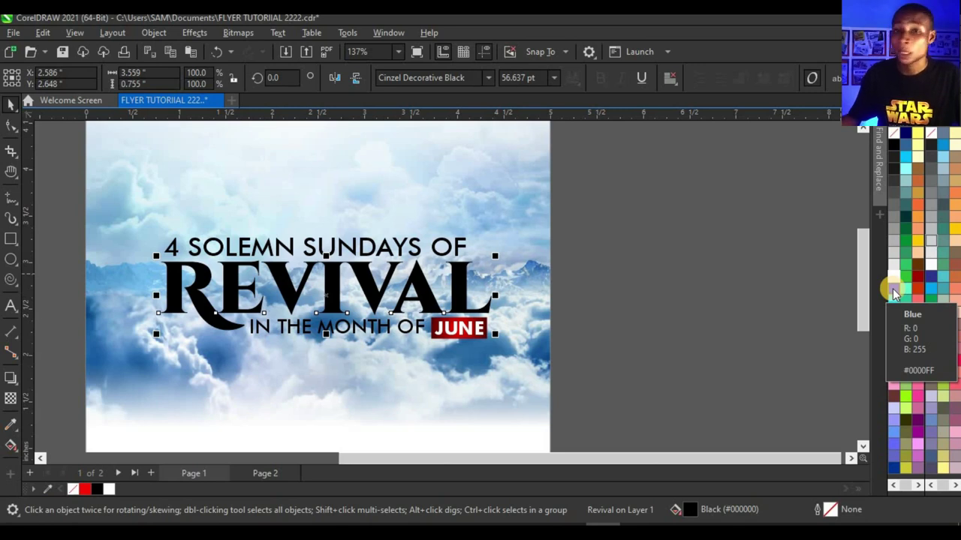
click(893, 293)
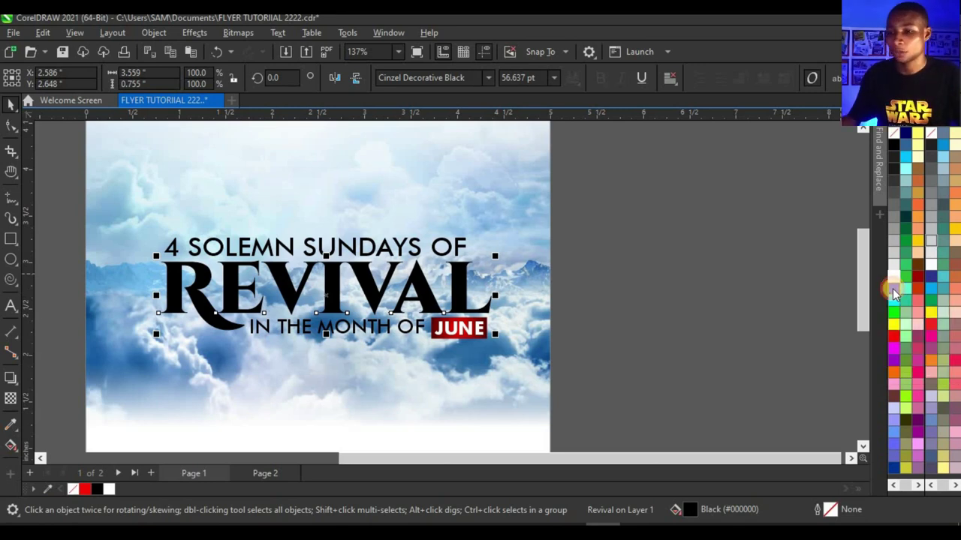
scroll(255, 324, up, 2)
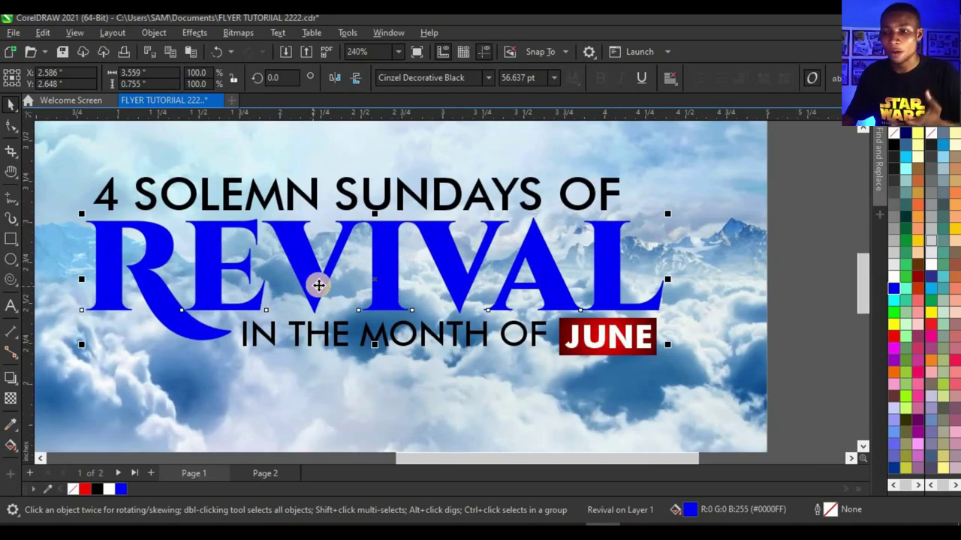
- Apply a linear fountain fill to REVIVAL running vertically from blue at the upper edge to black below the word
scroll(318, 285, down, 3)
click(10, 445)
scroll(362, 273, up, 2)
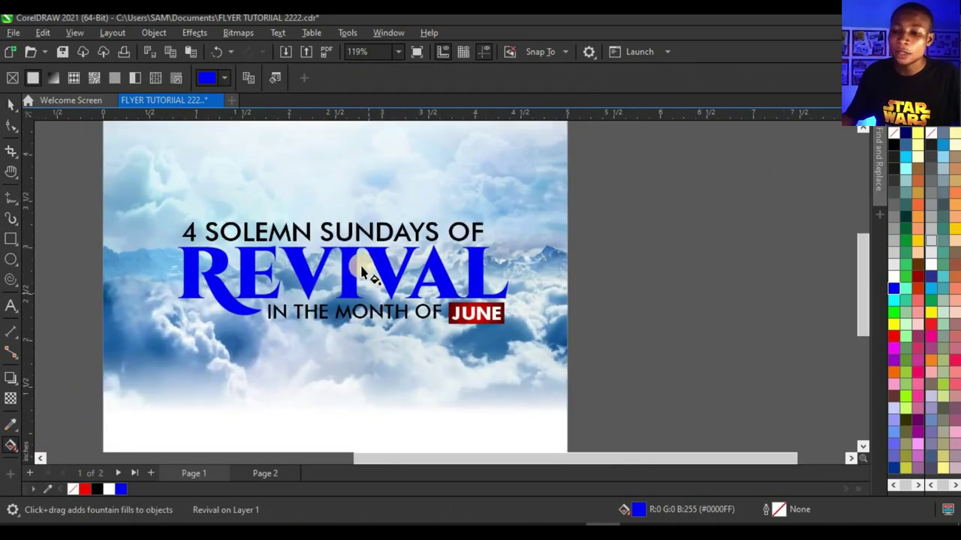
scroll(362, 272, up, 1)
drag(349, 246, 361, 367)
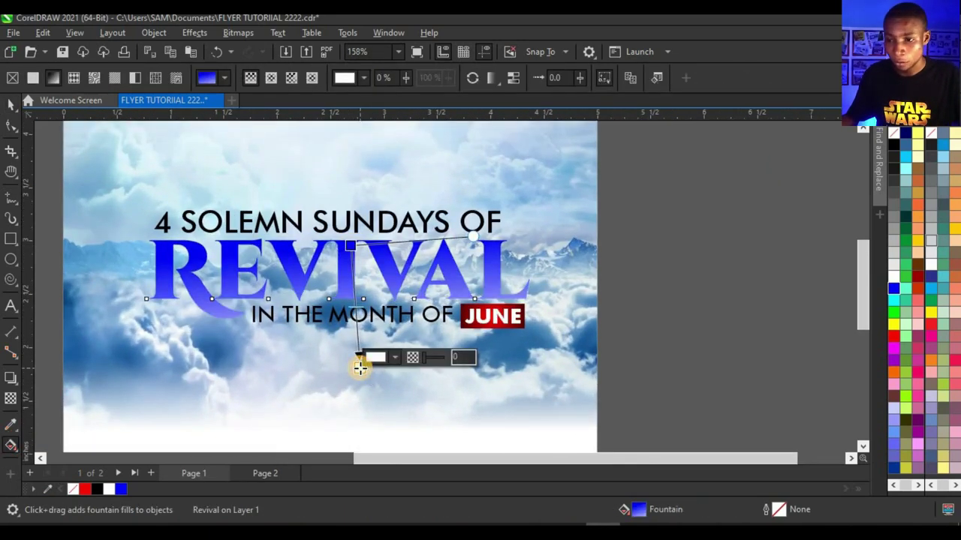
click(898, 151)
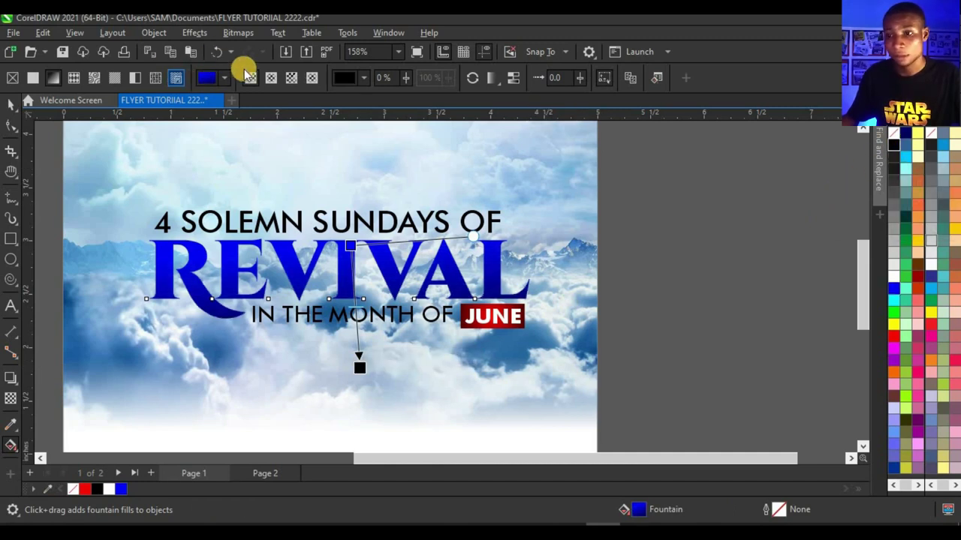
- Change REVIVAL's gradient to an elliptical fill centred on the middle I, reversed so blue is inside and black outside
click(269, 78)
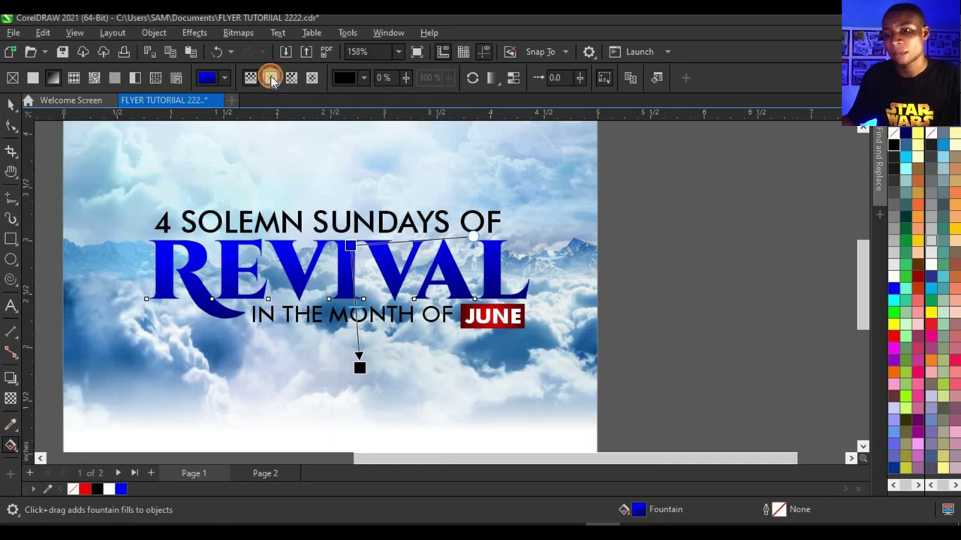
drag(353, 308, 346, 273)
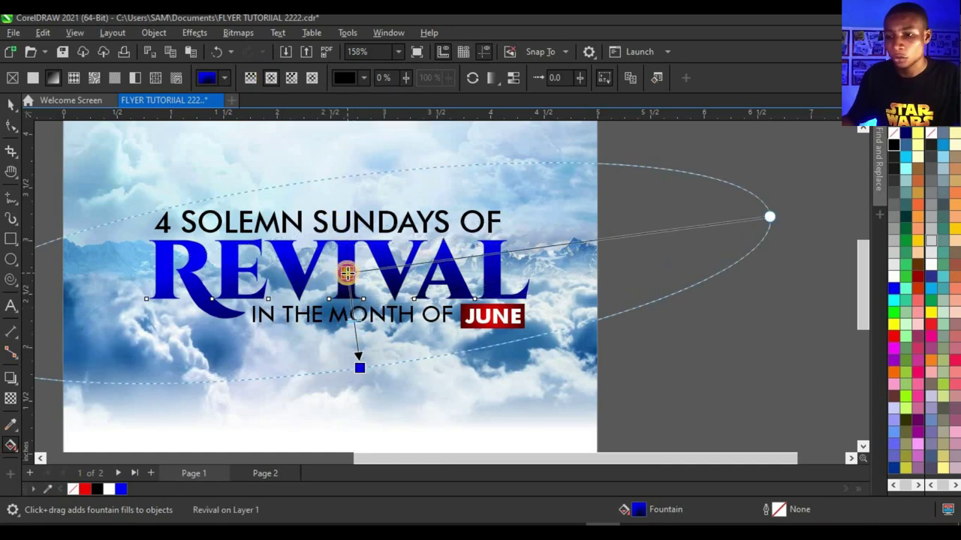
click(472, 78)
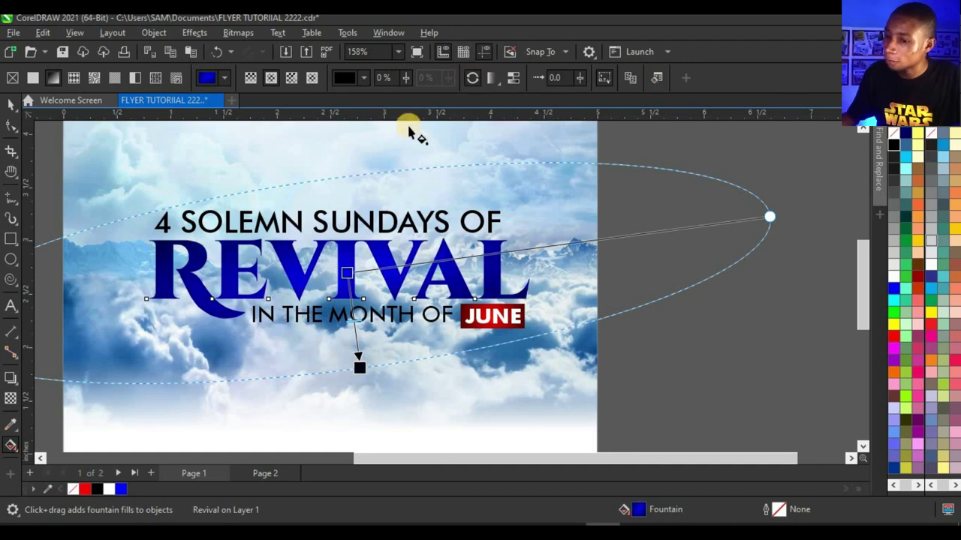
- Pull the black end of REVIVAL's elliptical gradient slightly closer to the word and deselect the text
scroll(339, 238, down, 2)
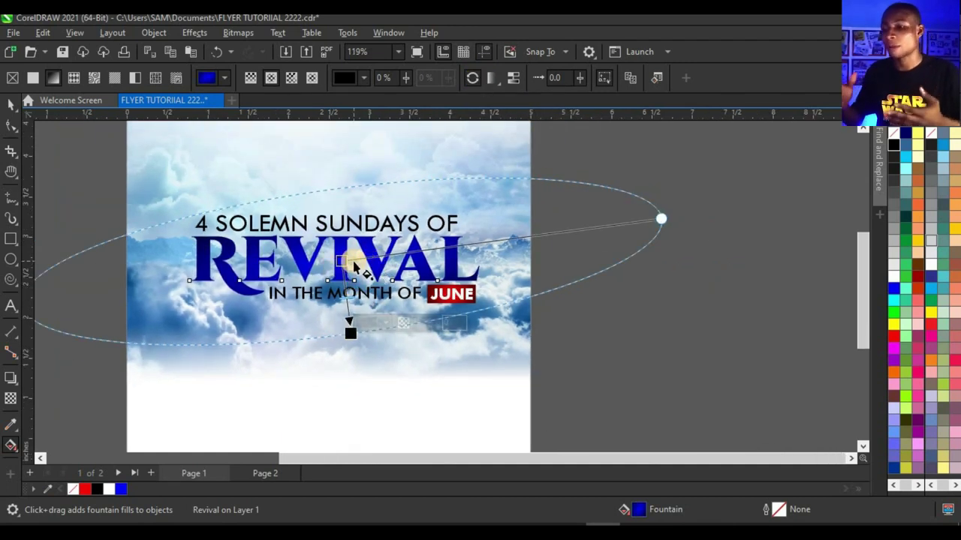
click(349, 330)
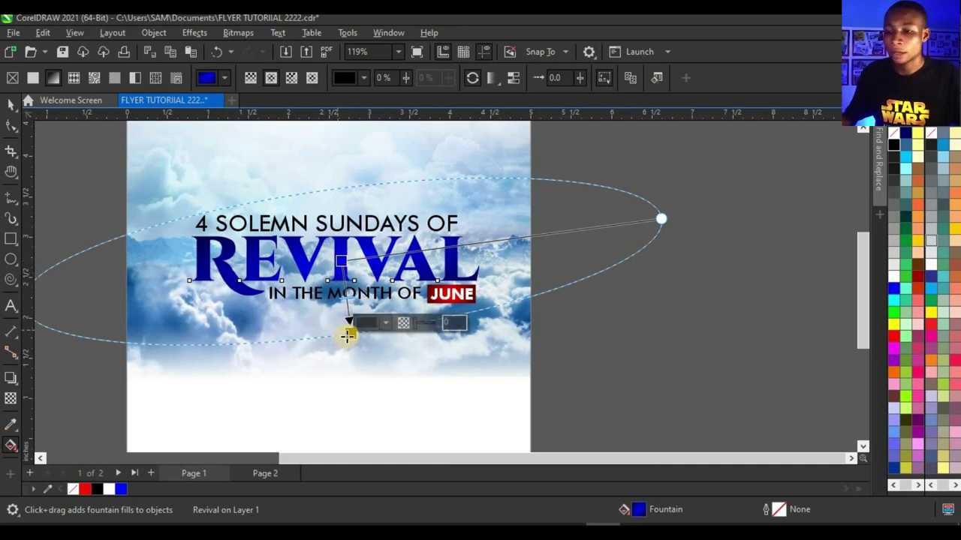
drag(349, 325, 349, 330)
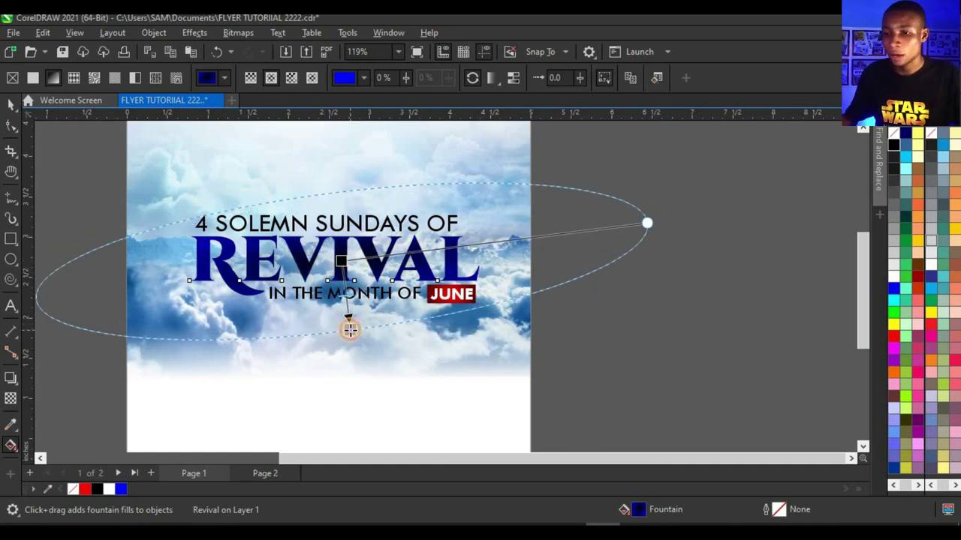
scroll(395, 292, down, 2)
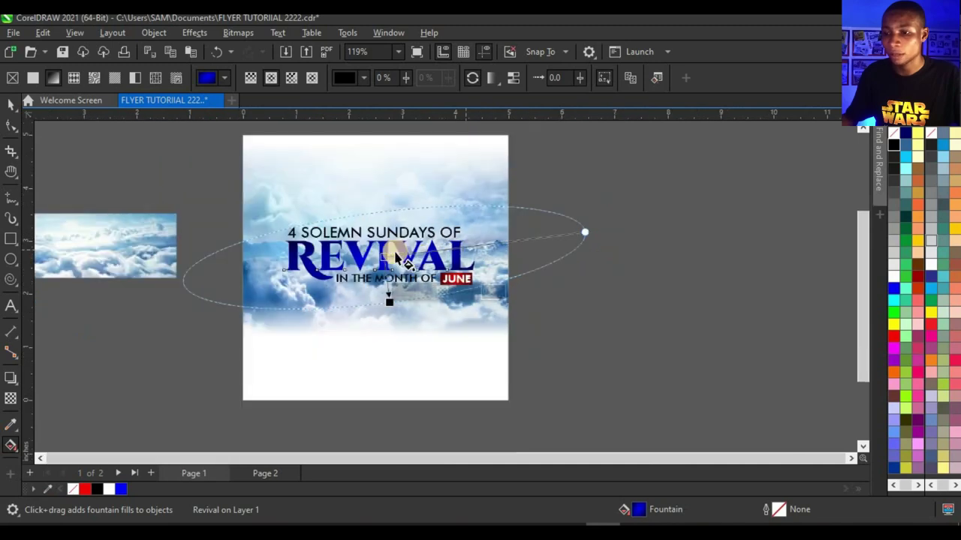
scroll(390, 293, up, 3)
click(12, 104)
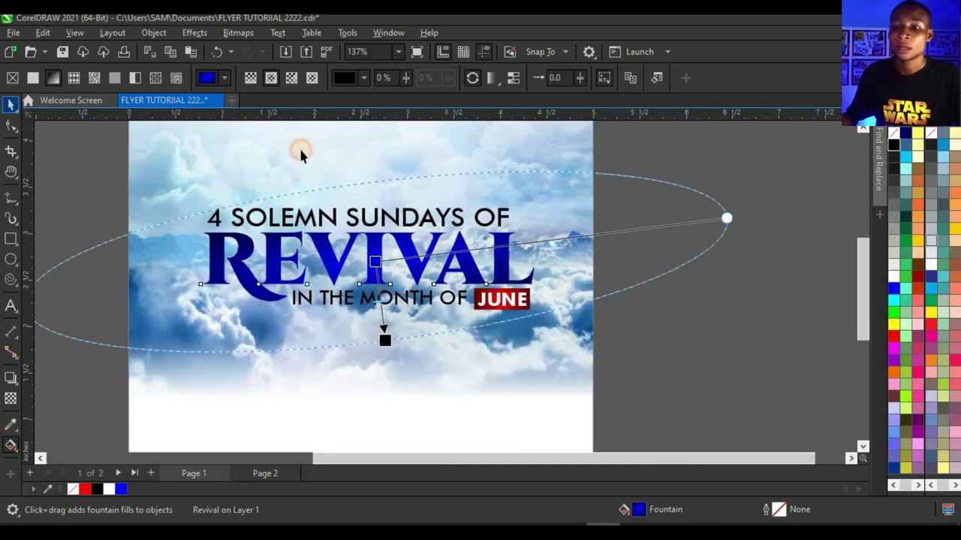
scroll(353, 217, up, 3)
key(Escape)
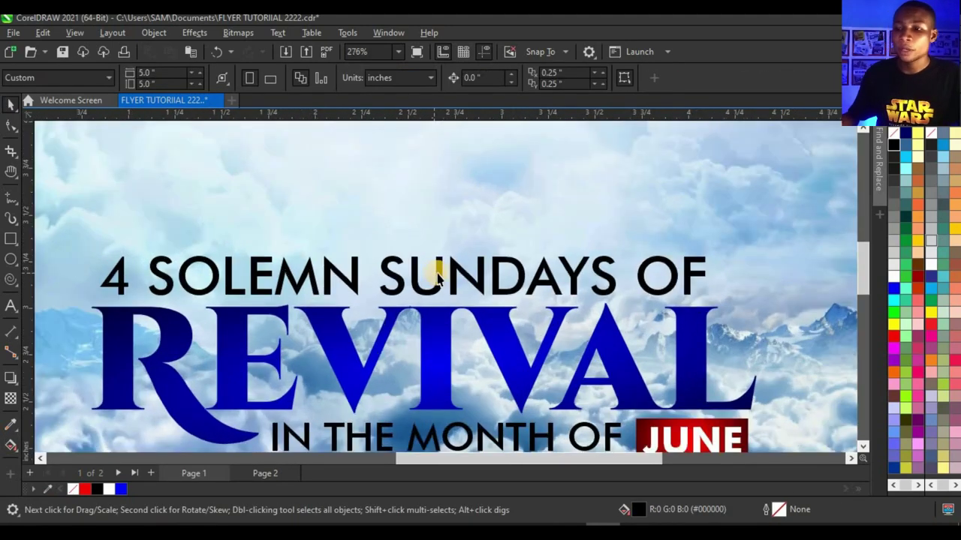
- Try copying REVIVAL's gradient fill onto the 4 SOLEMN SUNDAYS OF line, and undo it
click(442, 272)
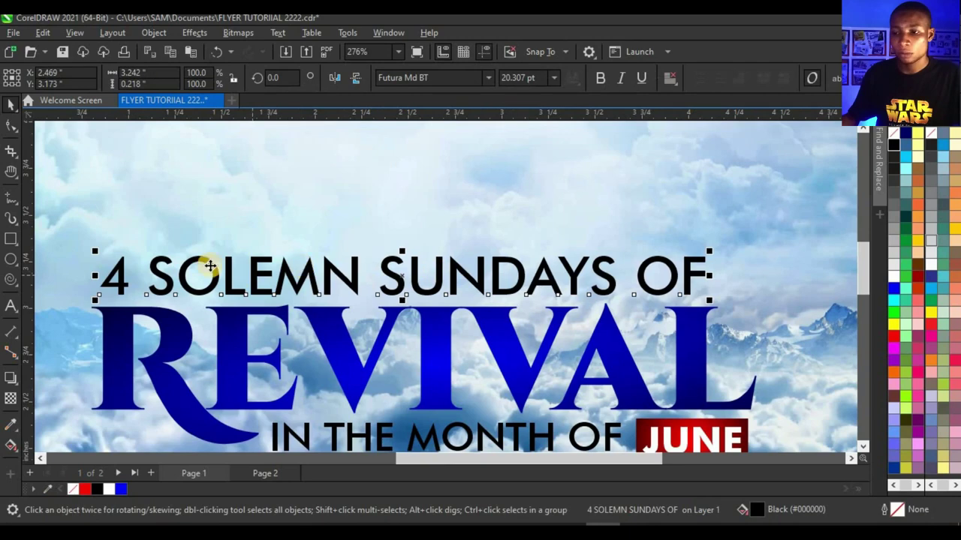
click(432, 336)
drag(430, 373, 445, 287)
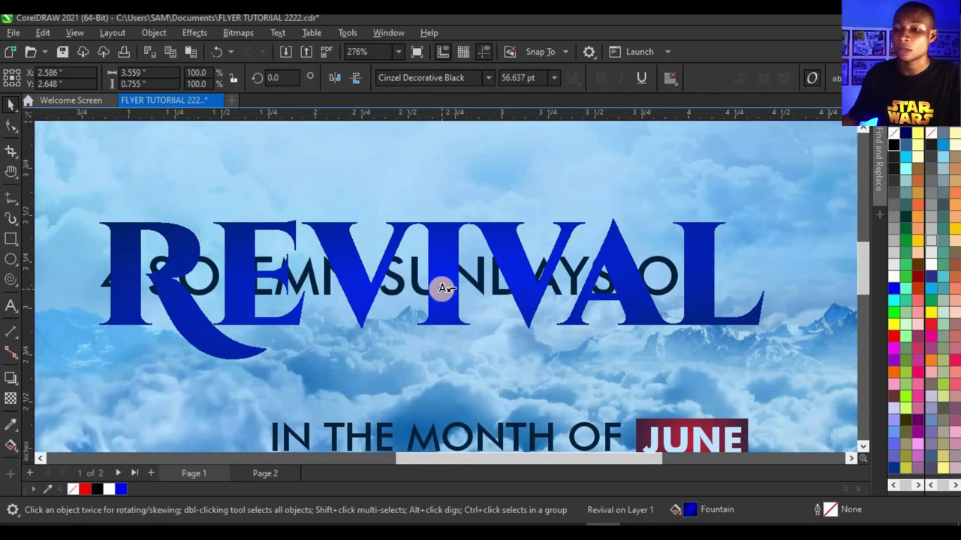
right_click(443, 288)
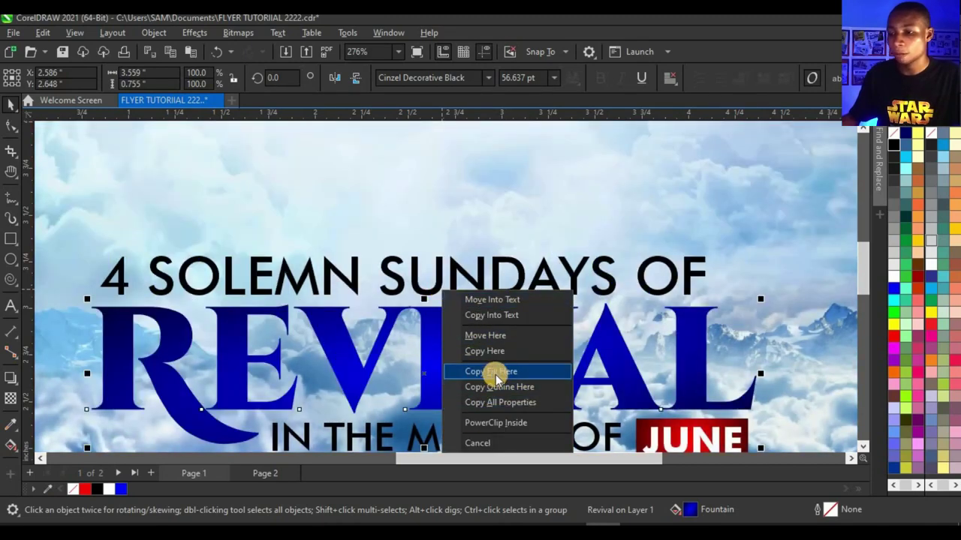
click(495, 375)
scroll(466, 316, down, 3)
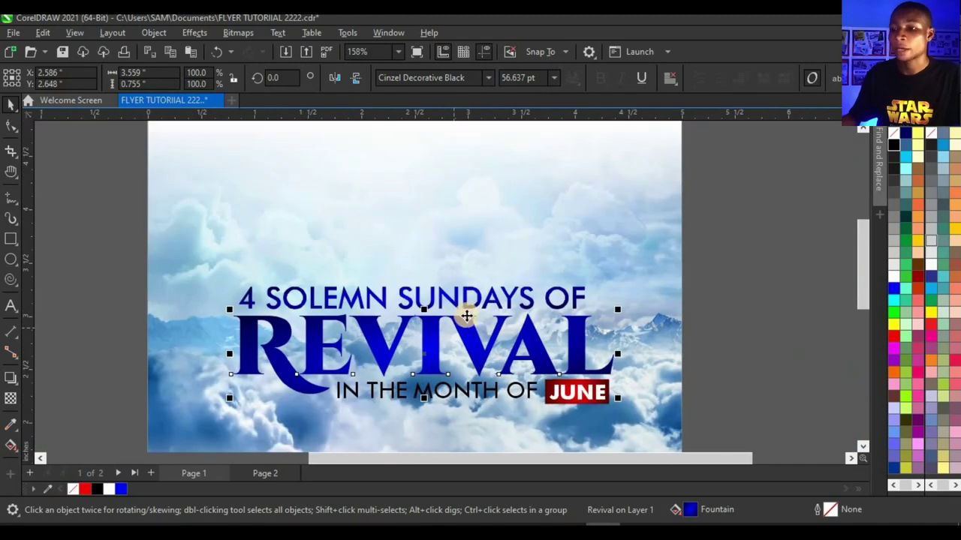
scroll(466, 316, up, 3)
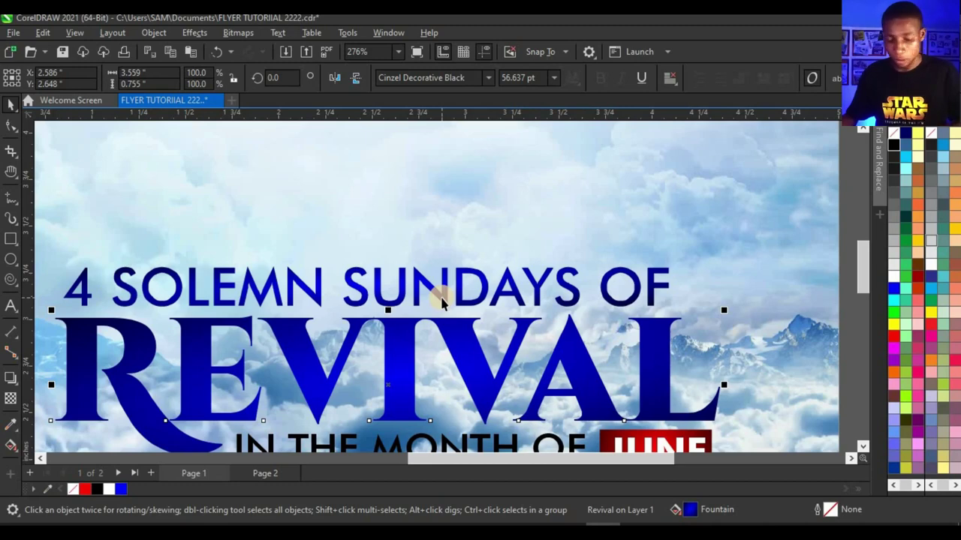
key(ctrl+z)
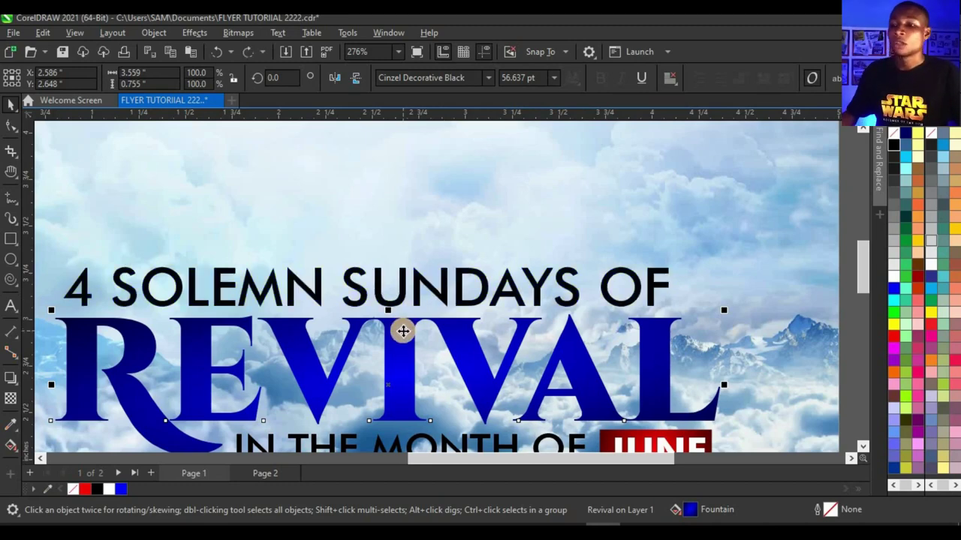
- Copy REVIVAL's blue-to-black gradient fill onto the 4 SOLEMN SUNDAYS OF line
drag(397, 369, 376, 297)
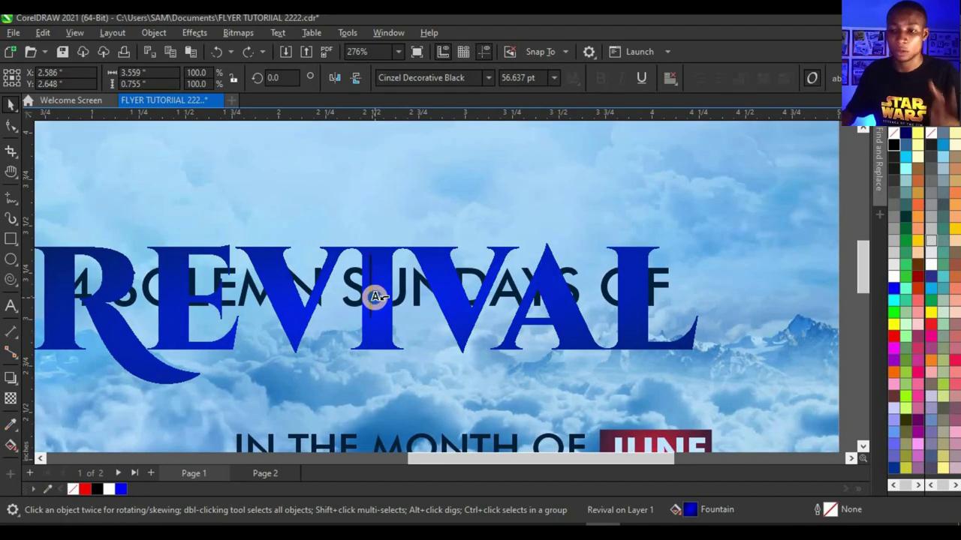
right_click(375, 299)
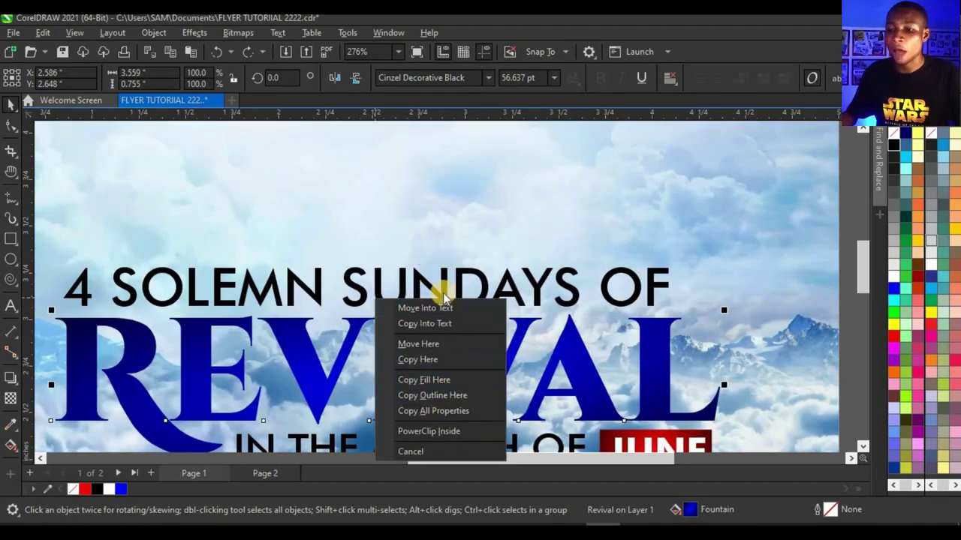
click(443, 382)
scroll(454, 300, down, 2)
scroll(439, 306, up, 1)
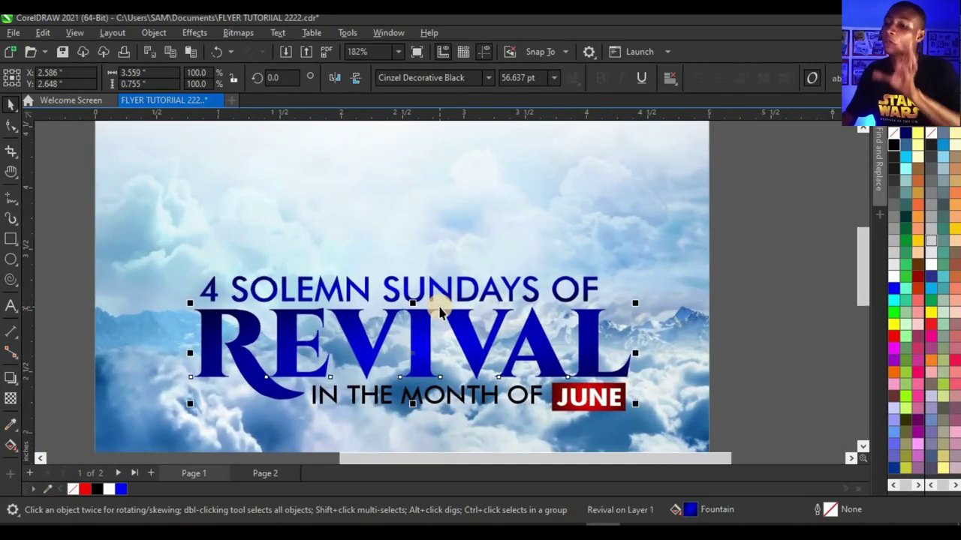
- Copy REVIVAL's gradient fill onto the IN THE MONTH OF line and deselect everything
scroll(429, 393, up, 1)
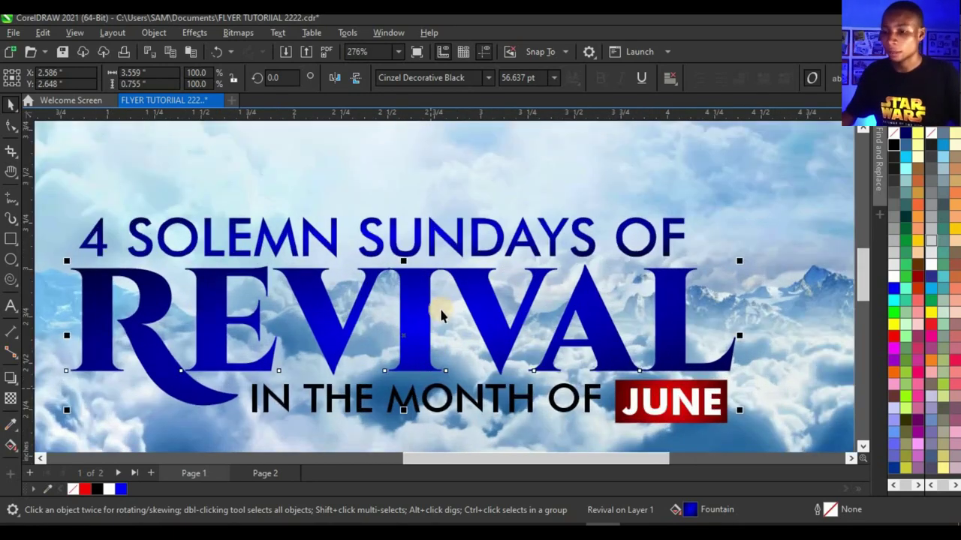
drag(420, 300, 373, 401)
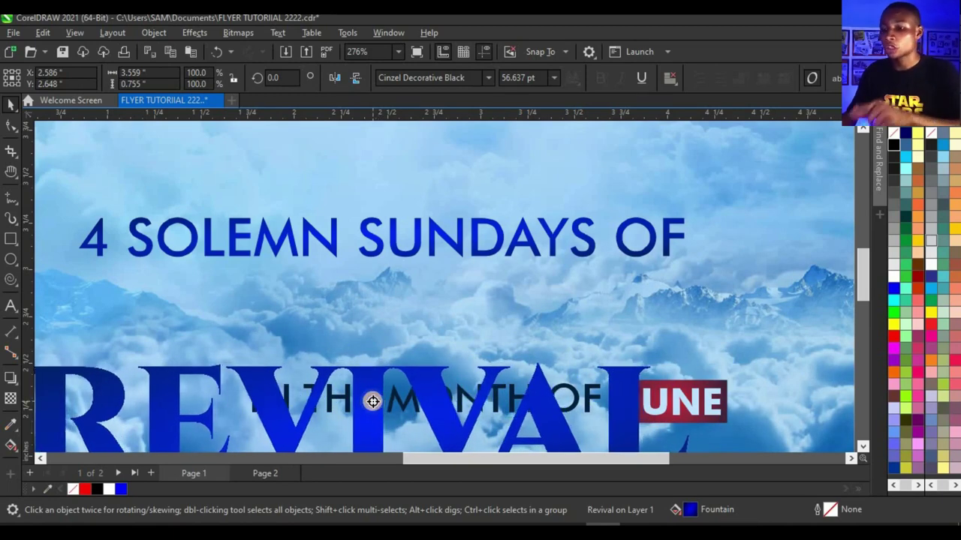
drag(373, 401, 443, 407)
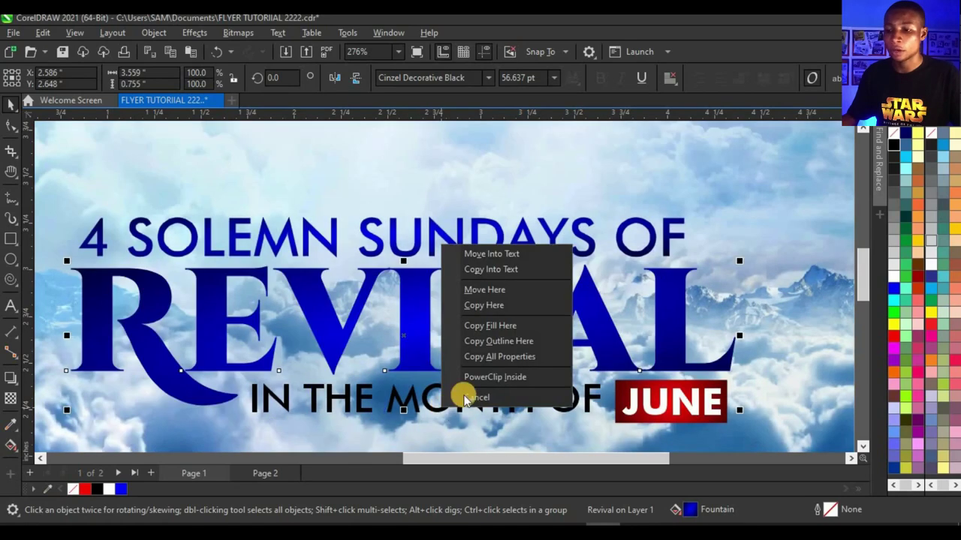
click(504, 331)
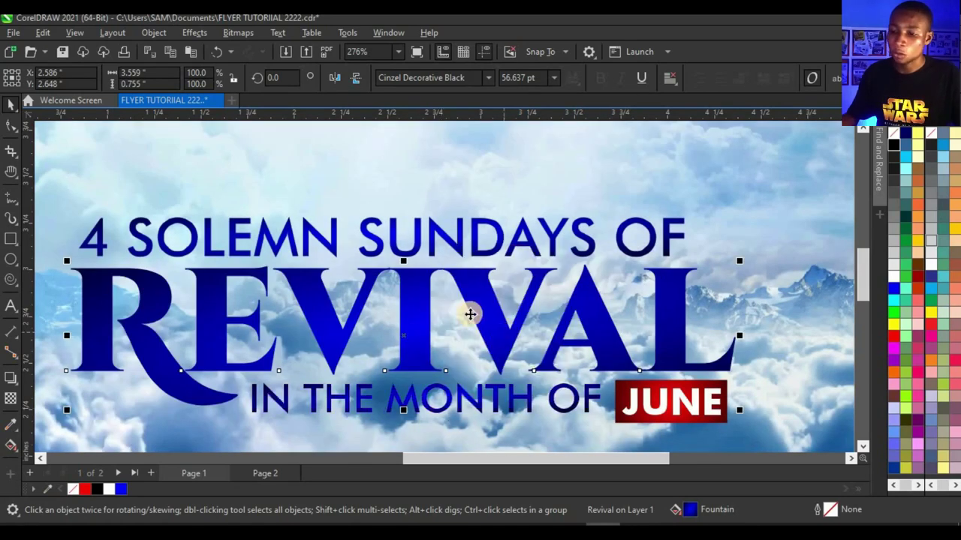
scroll(409, 313, down, 1)
click(654, 282)
scroll(529, 318, down, 2)
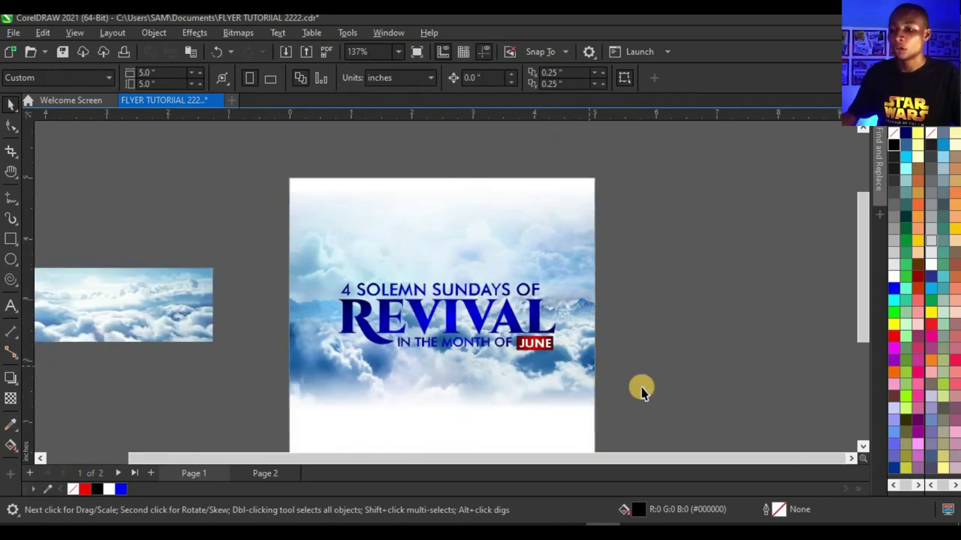
- Select the five headline objects, including JUNE and its red rectangle, and group them
click(502, 316)
scroll(501, 316, up, 1)
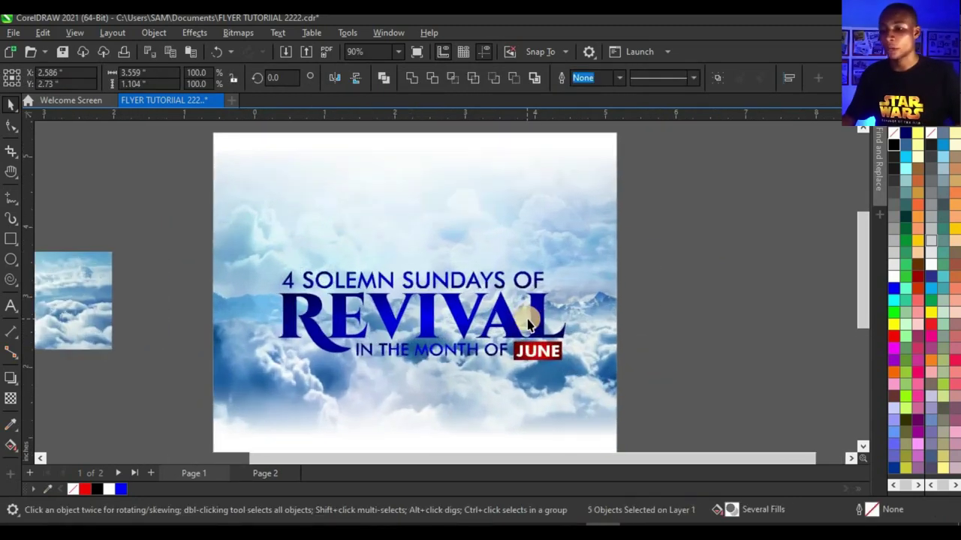
key(ctrl+g)
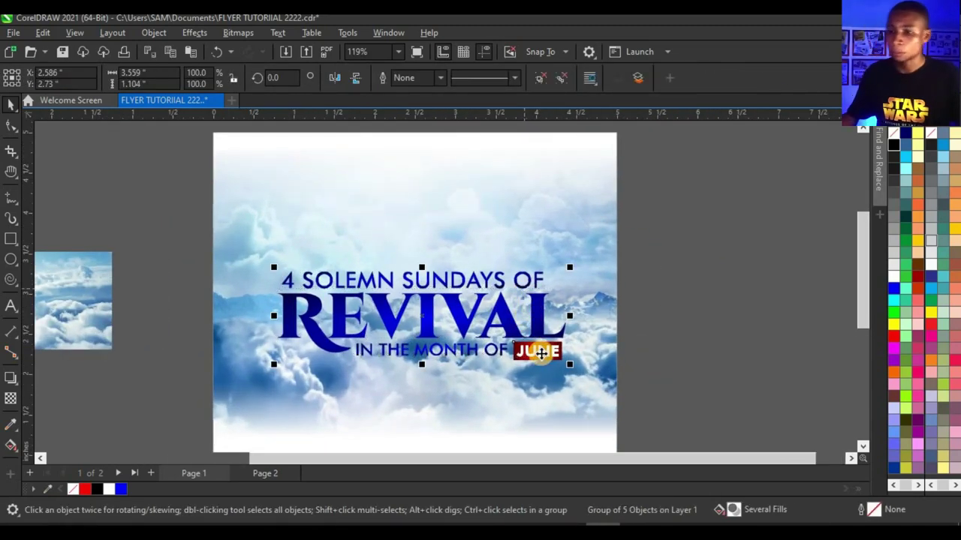
- Add a perspective effect to the headline group and pull its lower-left corner outward and down
scroll(525, 288, up, 1)
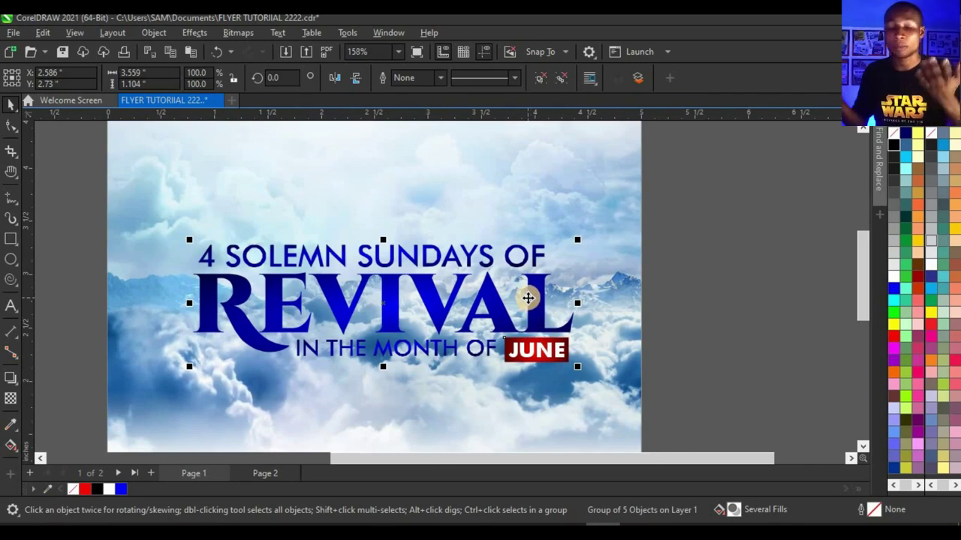
click(153, 33)
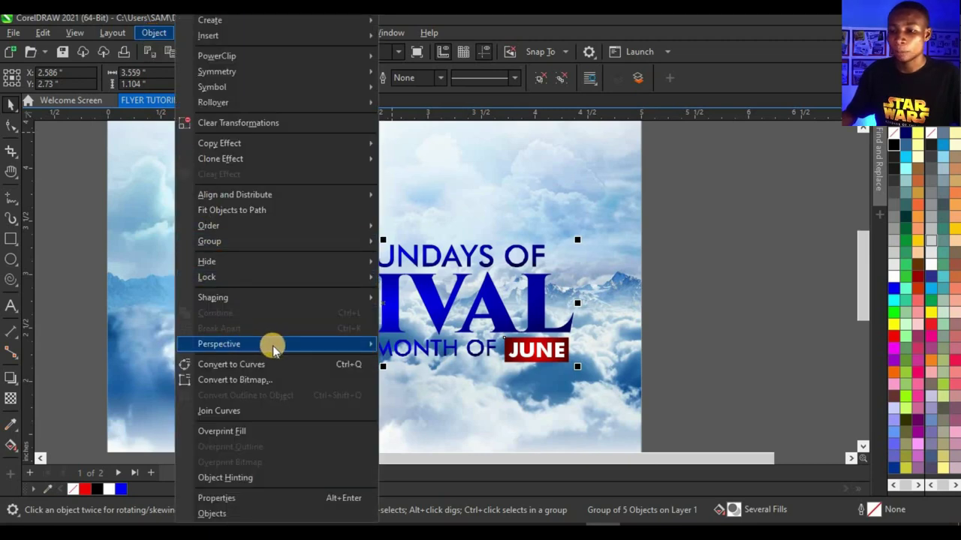
mouse_move(272, 345)
click(454, 350)
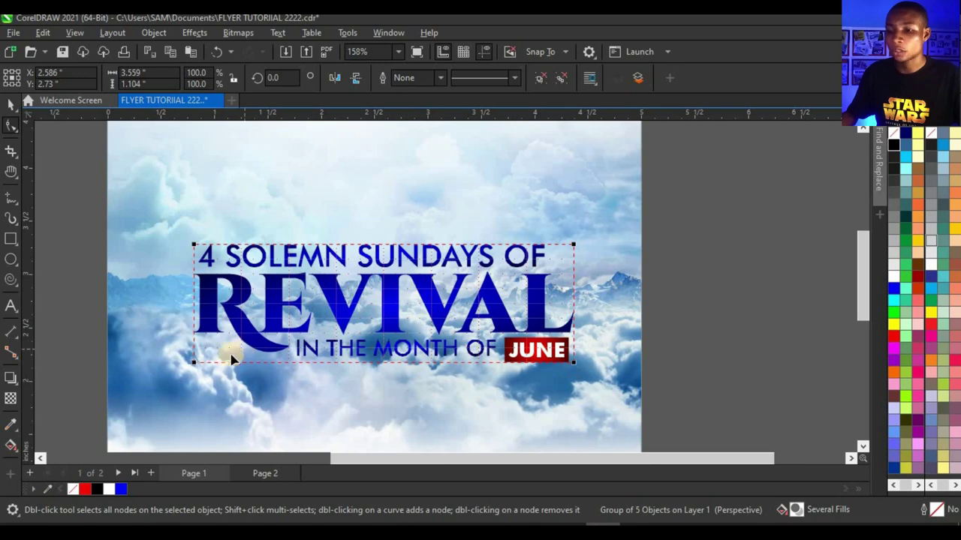
drag(195, 362, 171, 394)
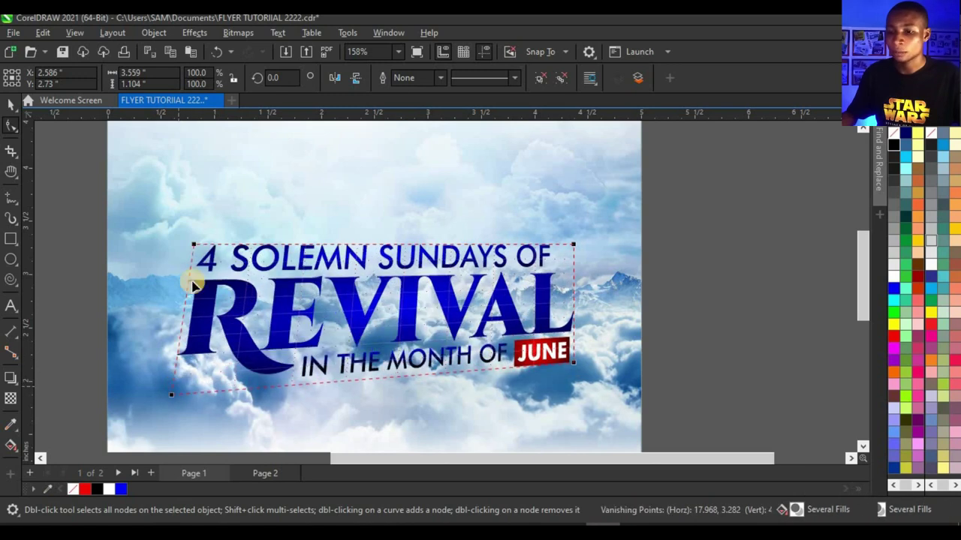
- Adjust the remaining perspective corners and refine the lower-left one so the headline is taller on the left and tapers to the right
drag(189, 246, 171, 238)
drag(570, 243, 552, 242)
drag(574, 366, 557, 345)
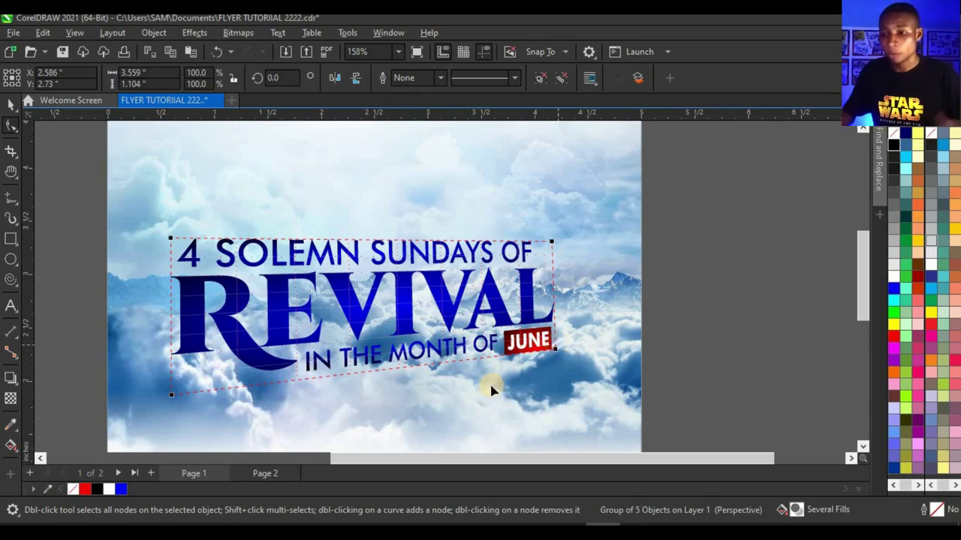
drag(555, 348, 551, 349)
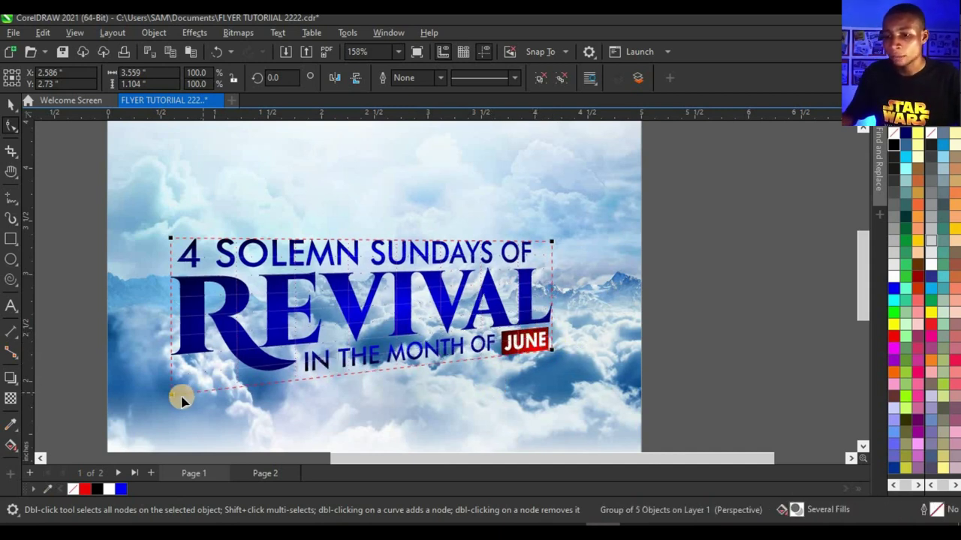
drag(169, 400, 164, 402)
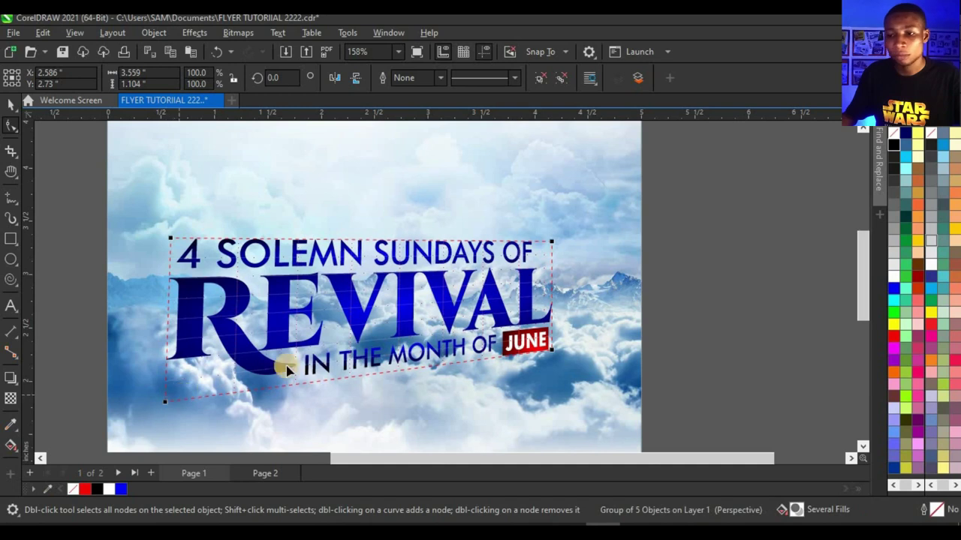
- Pull the headline's right-hand perspective corners slightly inward and nudge the whole headline group on the page
drag(553, 242, 542, 254)
drag(543, 355, 542, 350)
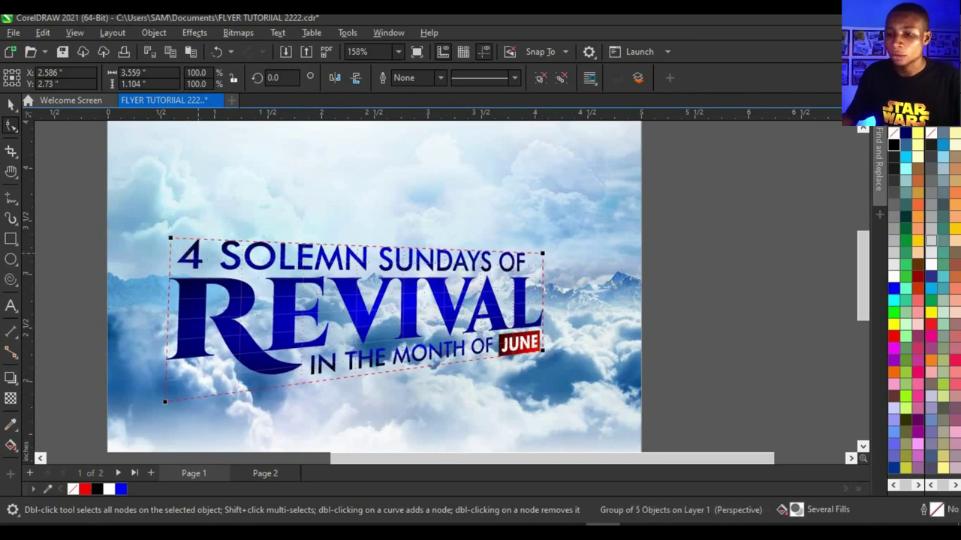
click(9, 105)
scroll(225, 214, down, 3)
scroll(304, 272, up, 3)
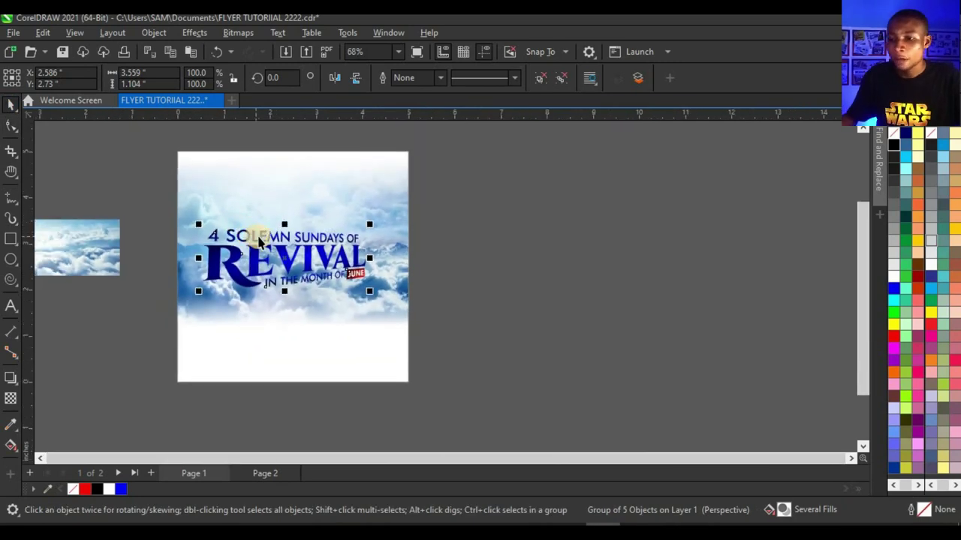
mouse_move(324, 277)
mouse_down()
mouse_move(344, 282)
mouse_move(340, 269)
mouse_up()
scroll(349, 269, down, 2)
scroll(392, 250, up, 2)
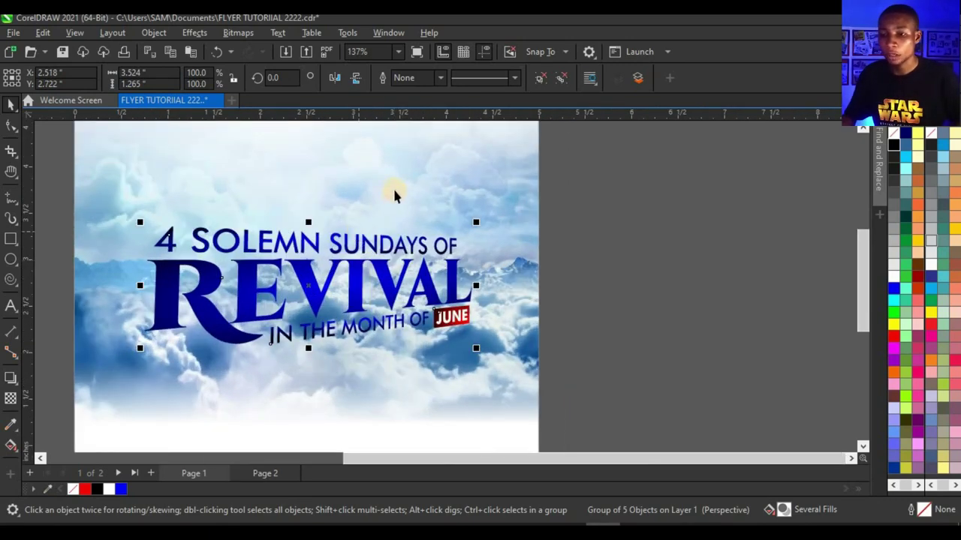
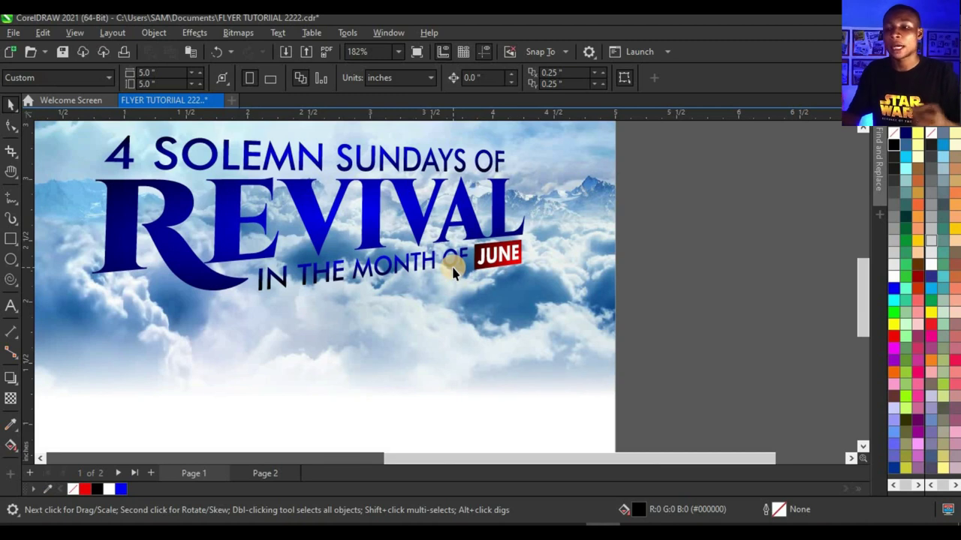
- Draw a rectangle about 2.71 by 0.3 inches below the headline and fill it with white
click(9, 240)
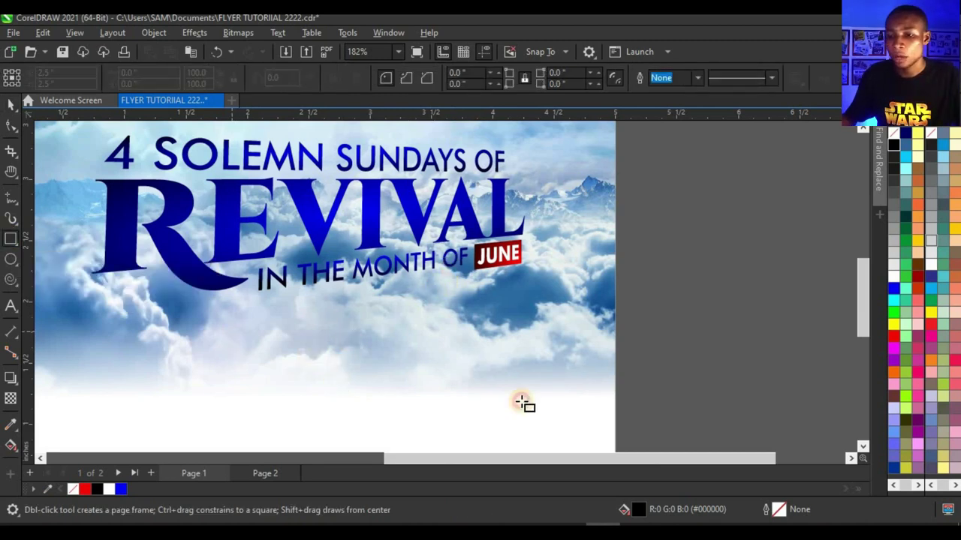
drag(232, 330, 564, 367)
click(10, 104)
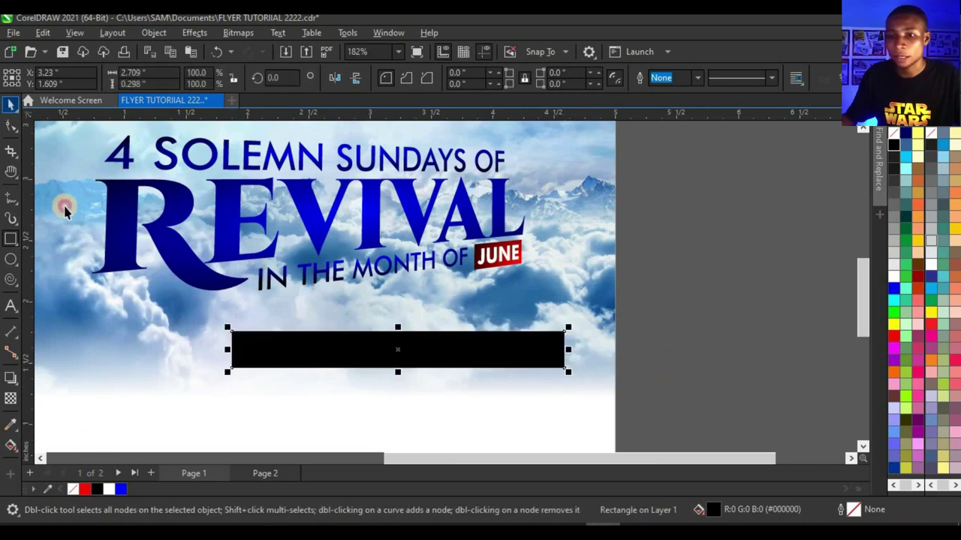
click(108, 490)
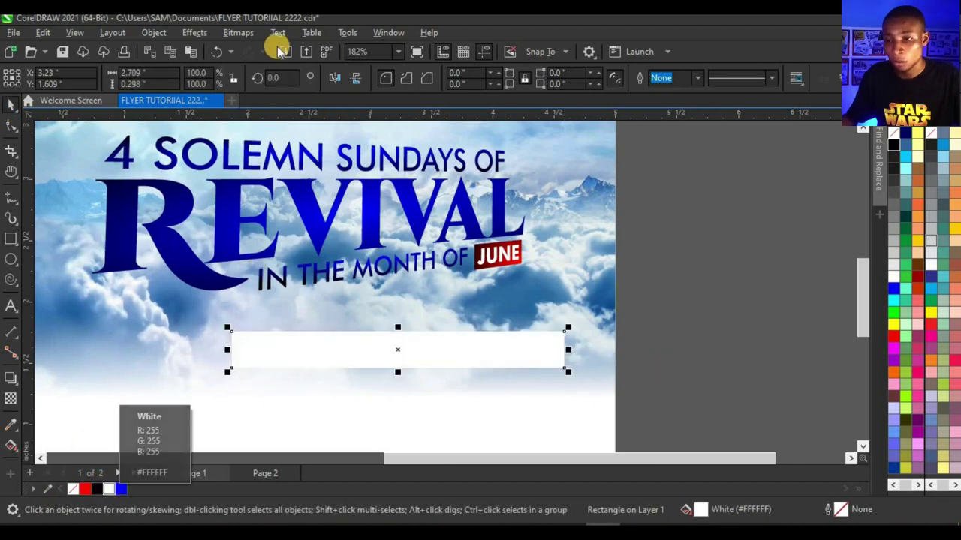
- Convert the white rectangle to a 300 dpi RGB bitmap with a transparent background
click(237, 33)
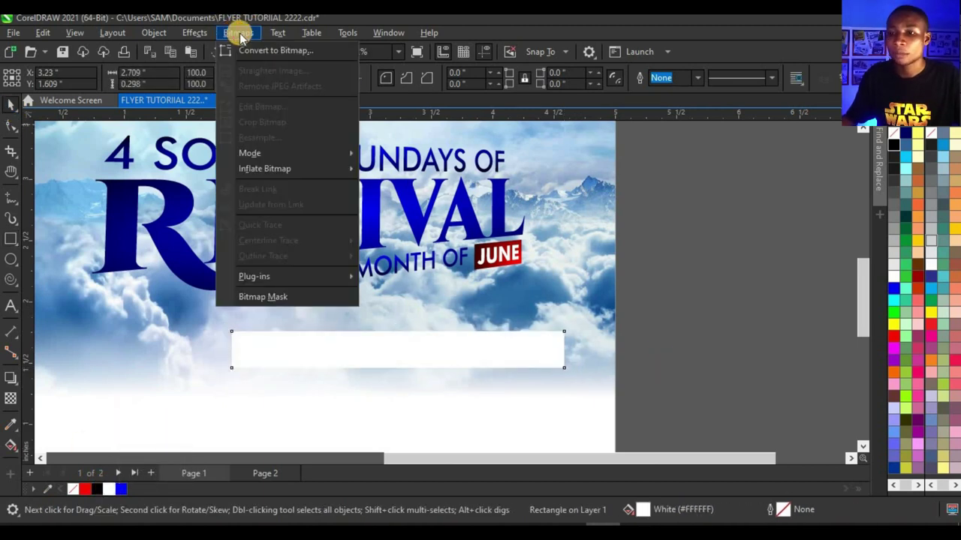
click(273, 52)
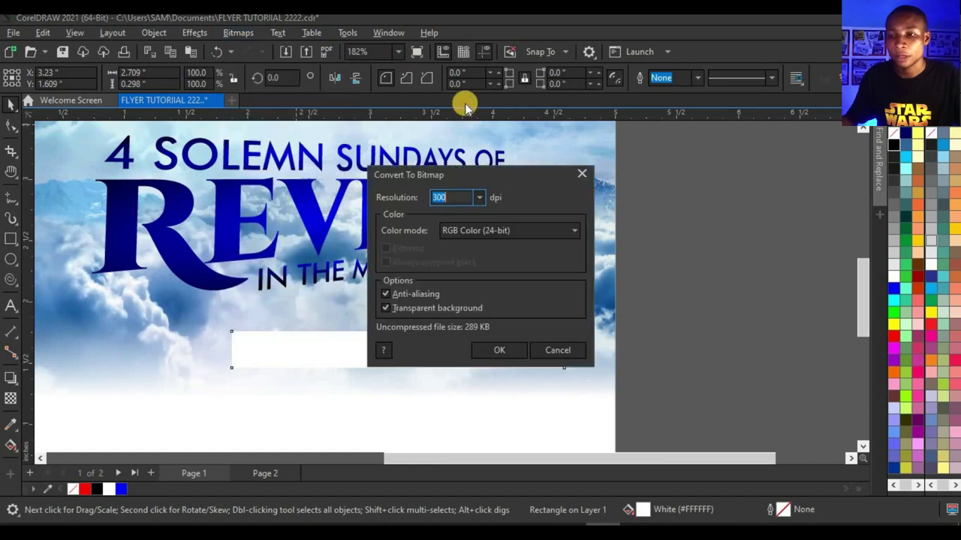
click(481, 348)
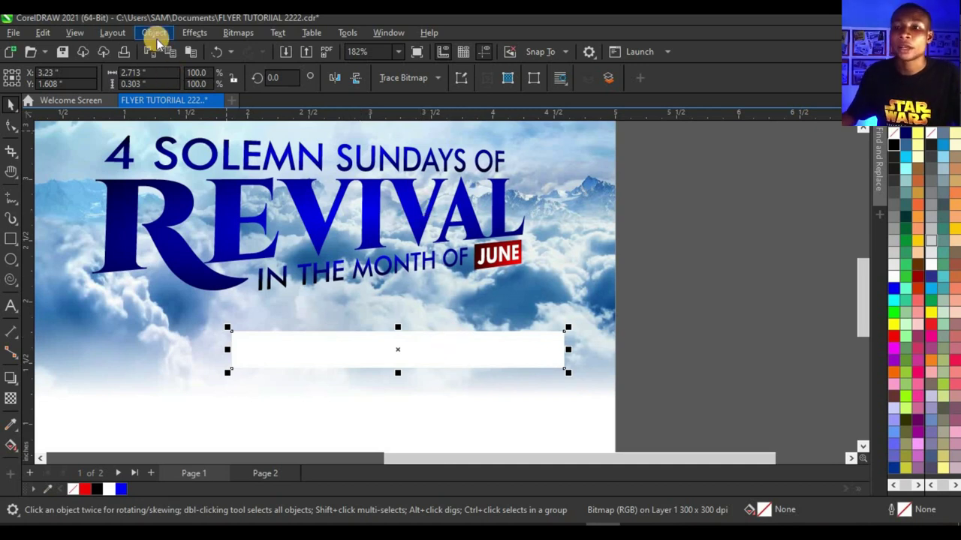
- Apply a Gaussian Blur with a radius of 22.1 pixels to the white bitmap
click(195, 33)
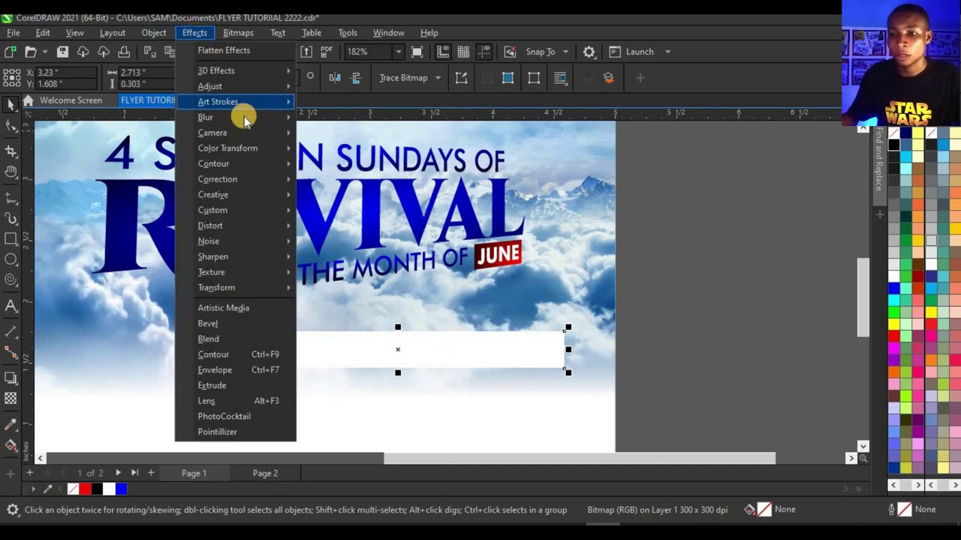
mouse_move(248, 120)
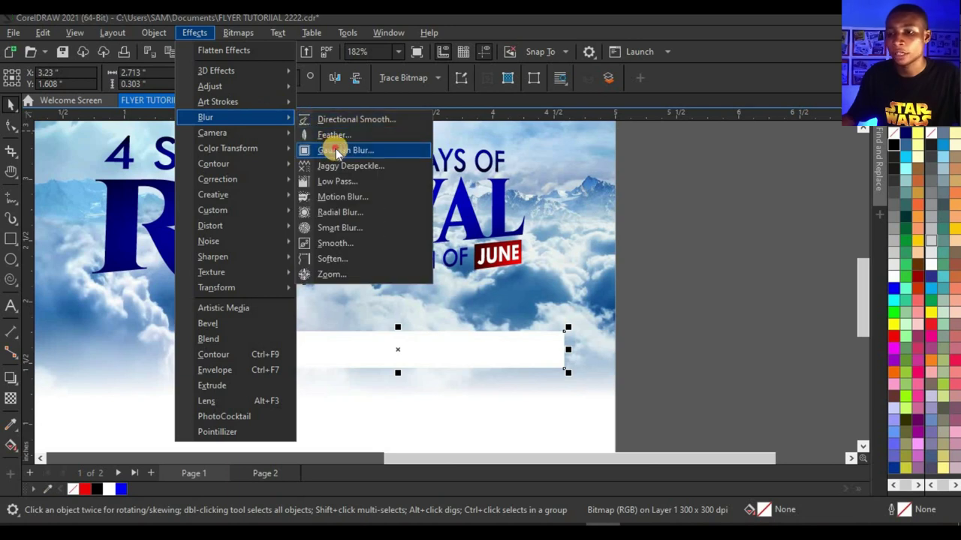
click(338, 151)
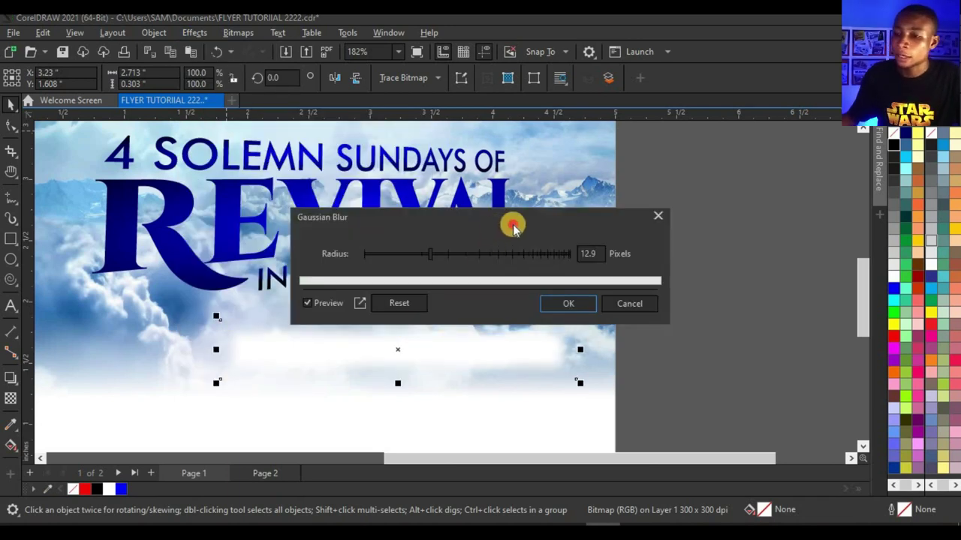
drag(512, 227, 686, 189)
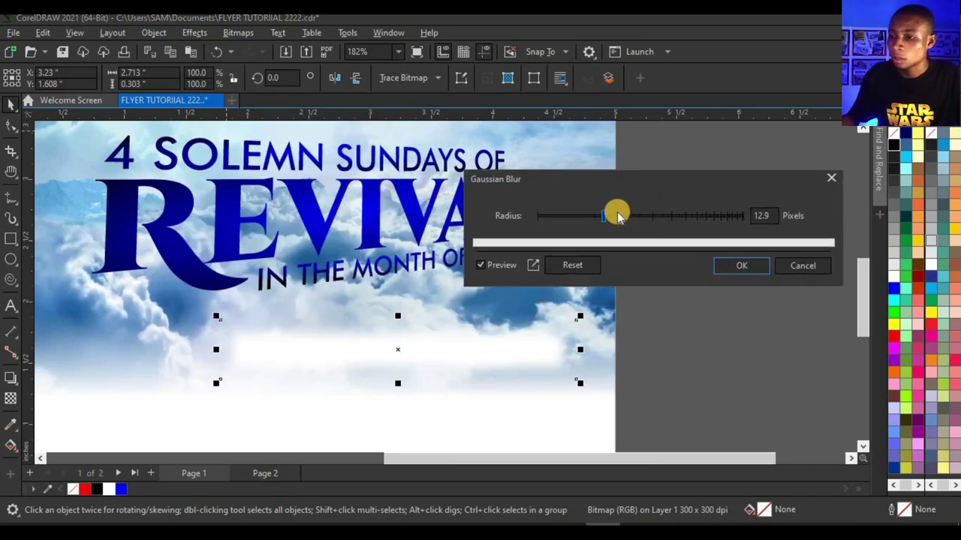
drag(617, 216, 624, 215)
click(736, 268)
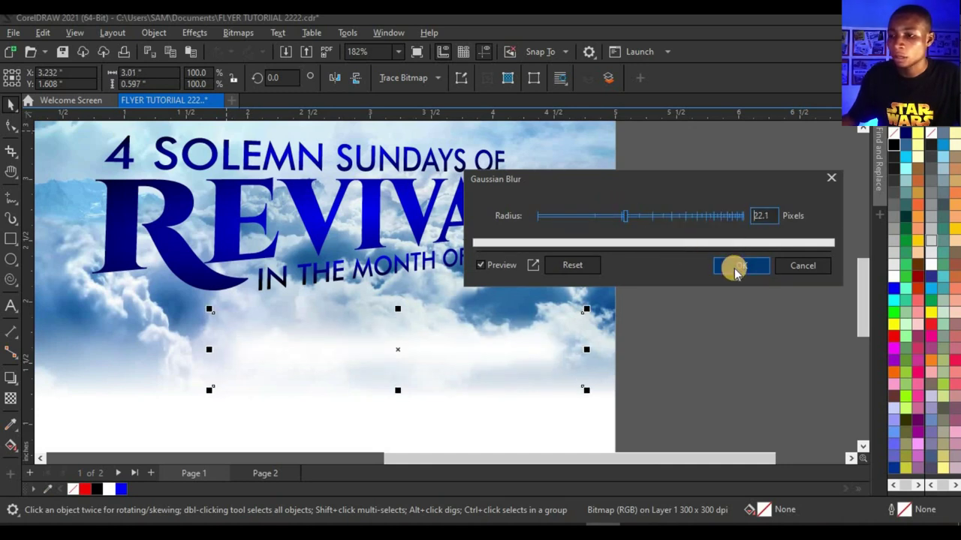
- Move the blurred white glow over the IN THE MONTH OF line and rotate it about 7 degrees to follow the text
drag(440, 352, 445, 285)
click(511, 283)
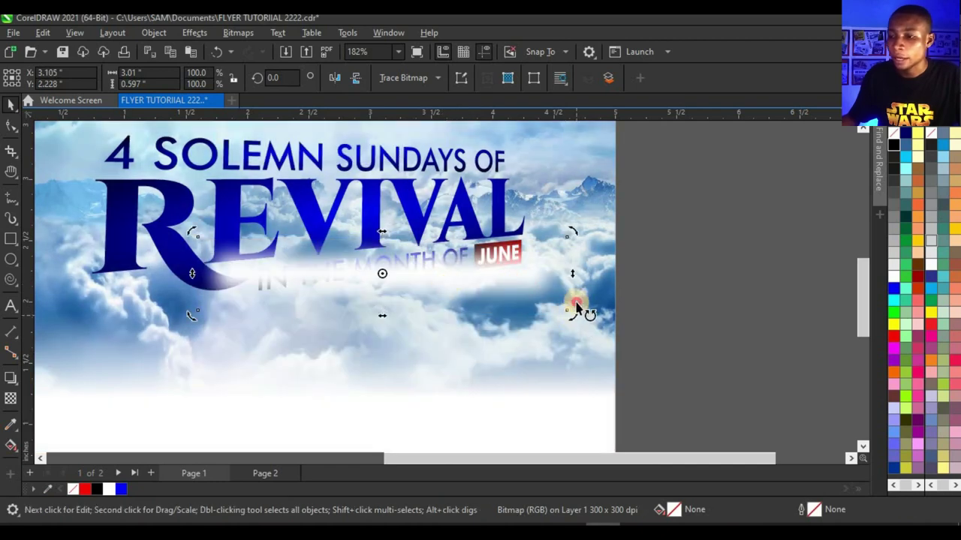
drag(575, 306, 533, 298)
click(294, 299)
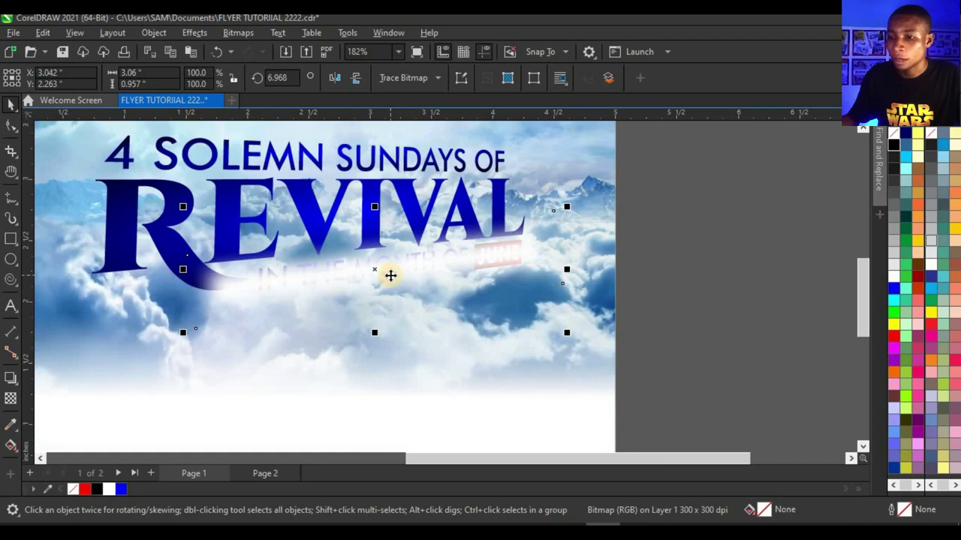
- Send the white glow behind the headline group and check it against the clouds
scroll(394, 275, up, 1)
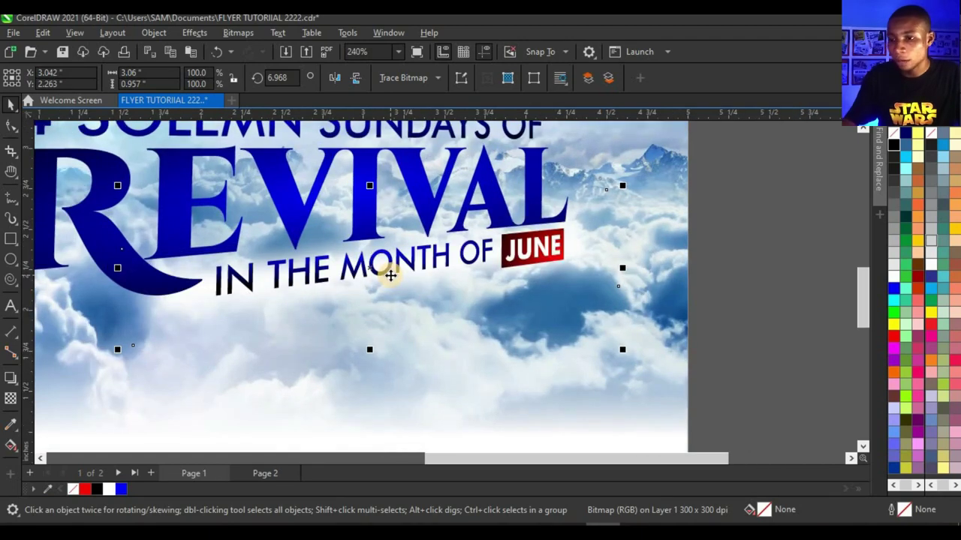
scroll(390, 275, down, 2)
scroll(391, 275, down, 1)
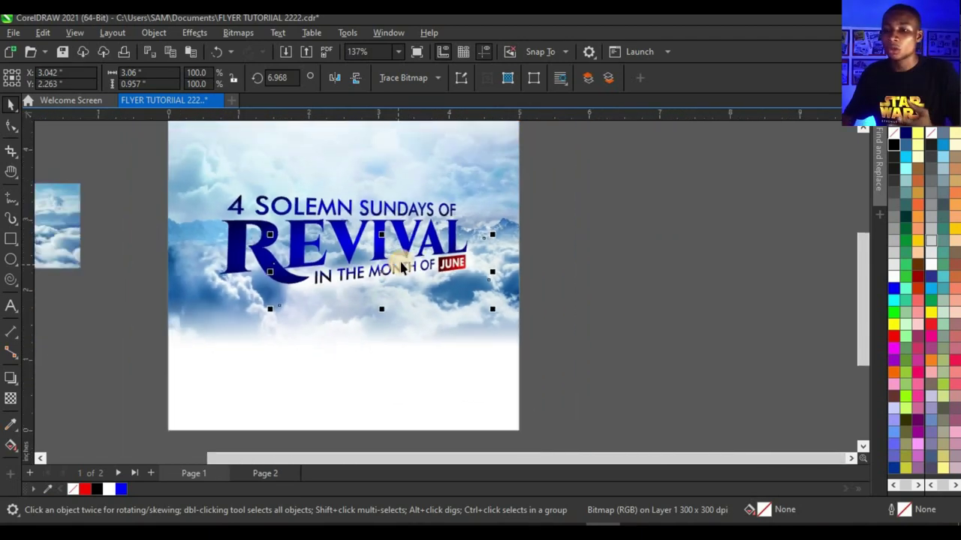
scroll(368, 272, up, 2)
scroll(329, 274, up, 1)
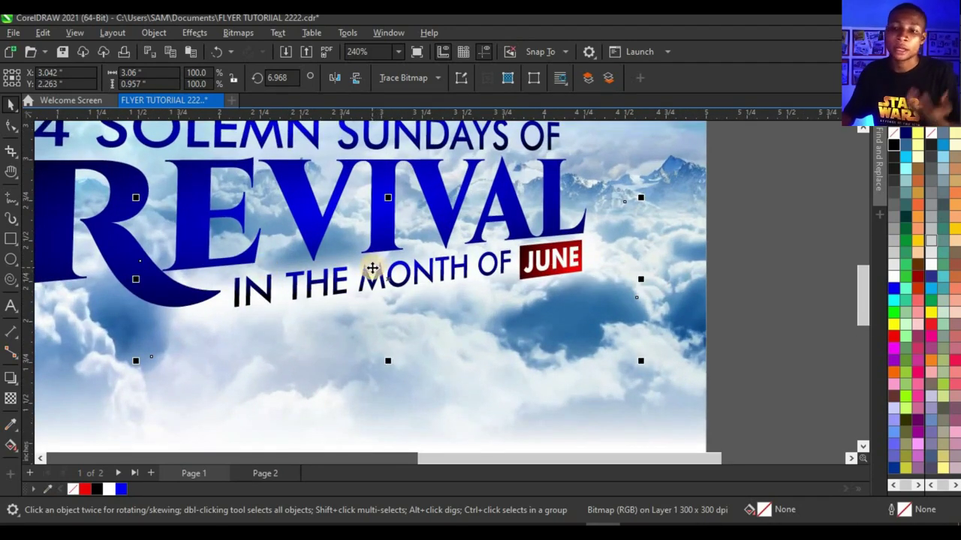
scroll(365, 294, down, 2)
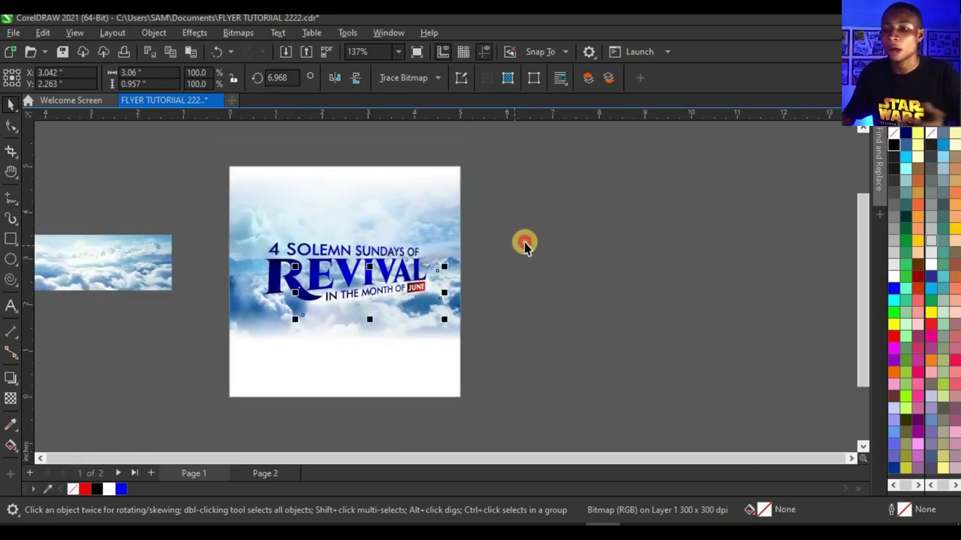
- Group the headline with the white glow behind it and deselect everything
click(524, 246)
drag(641, 187, 191, 355)
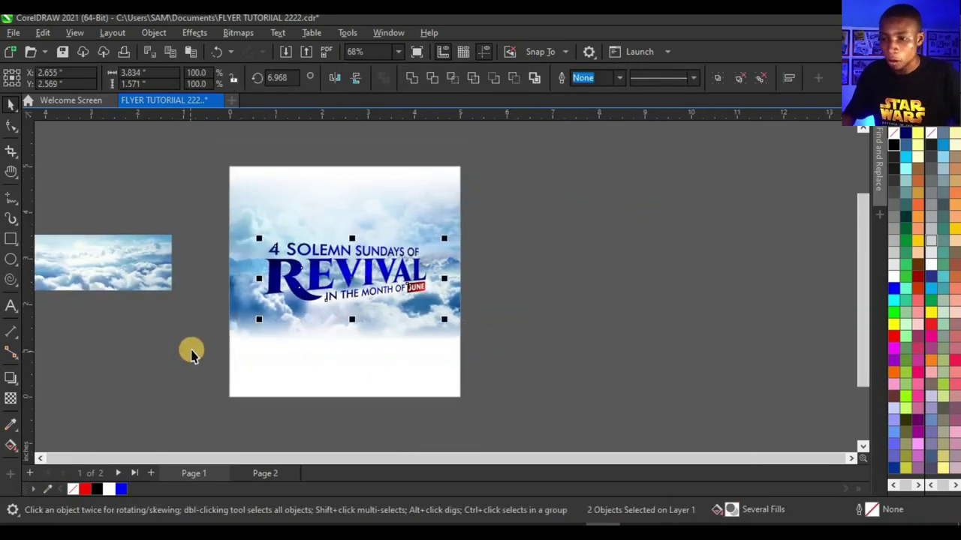
key(ctrl+g)
click(567, 237)
- Center the spare cloud image from beside the page on the page and bring it to the front
scroll(353, 289, up, 2)
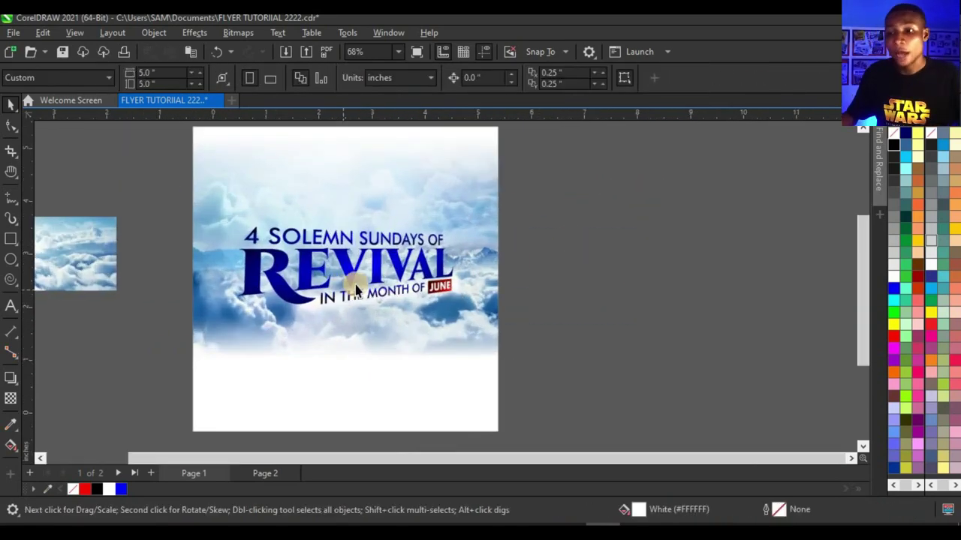
scroll(385, 288, down, 1)
scroll(385, 290, down, 1)
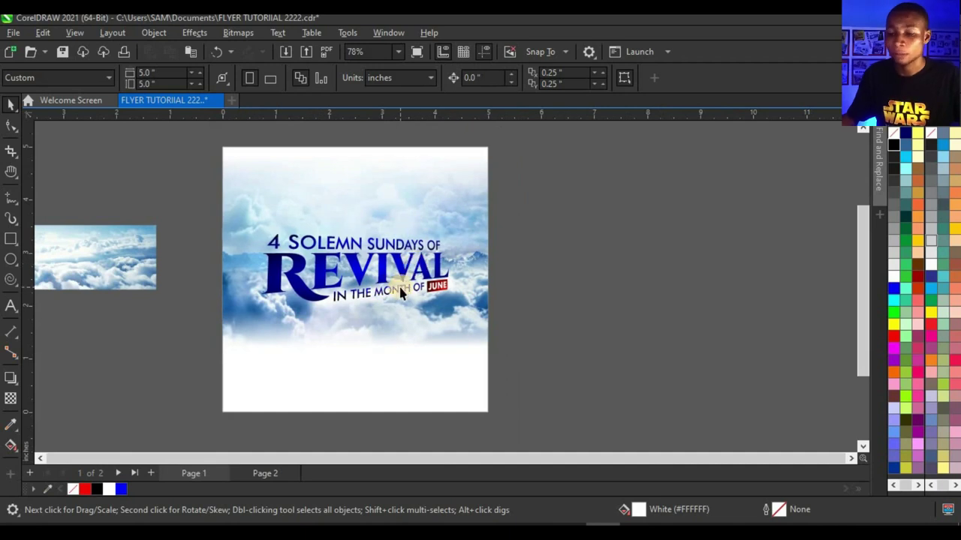
scroll(437, 297, down, 2)
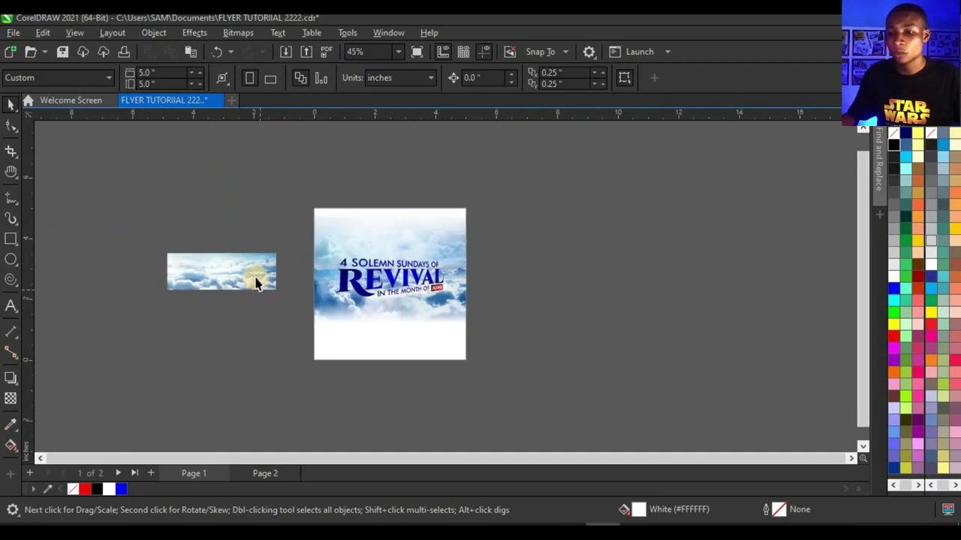
click(251, 281)
scroll(290, 304, up, 2)
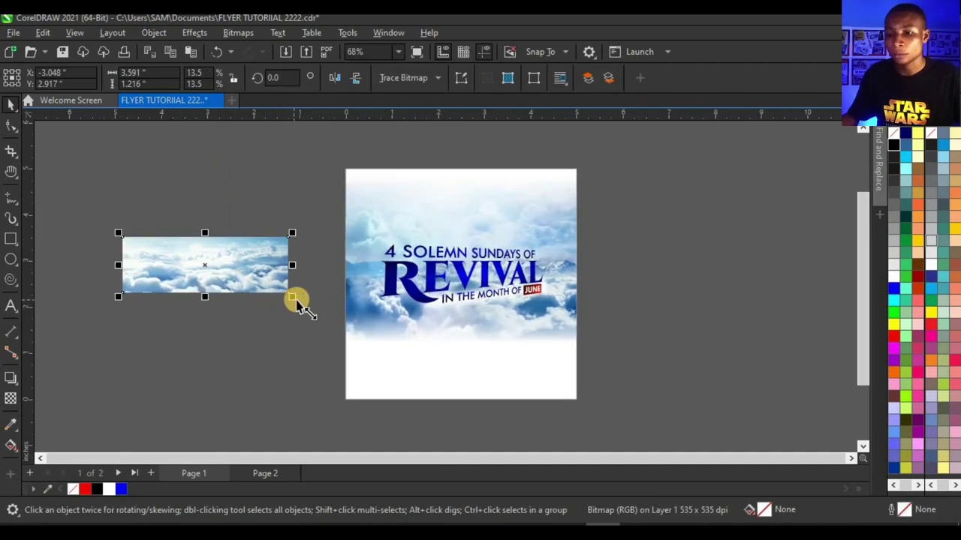
key(p)
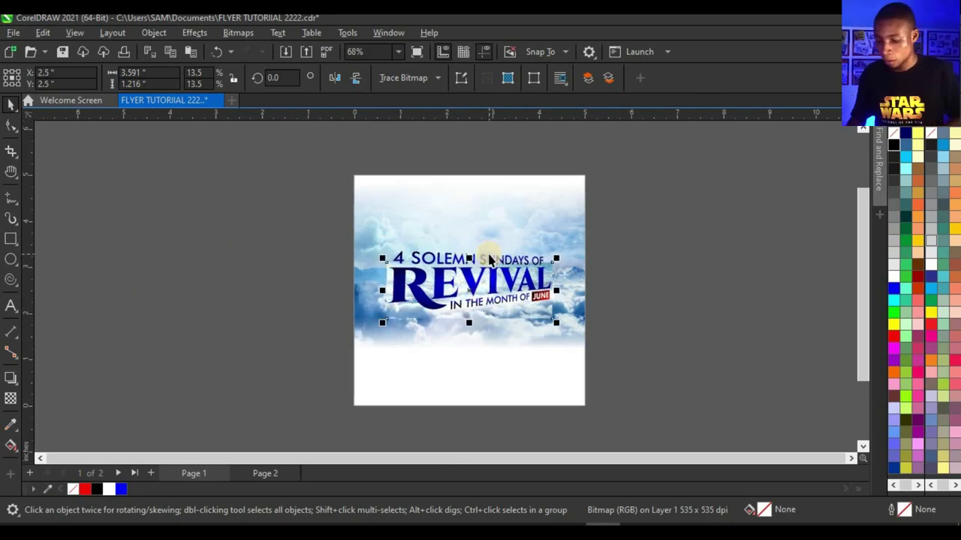
key(shift+Page_Up)
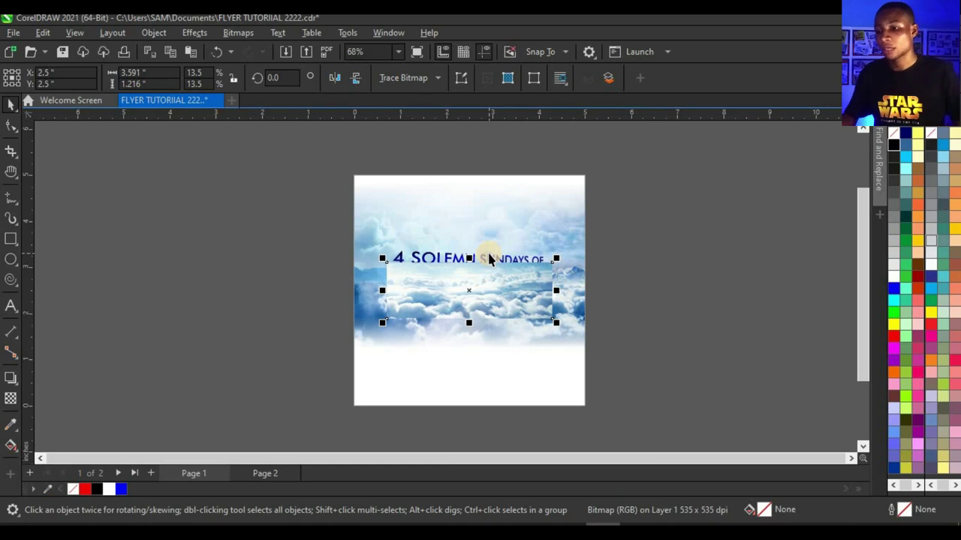
- Scale the cloud image to span the full 5-inch page width
scroll(489, 308, up, 1)
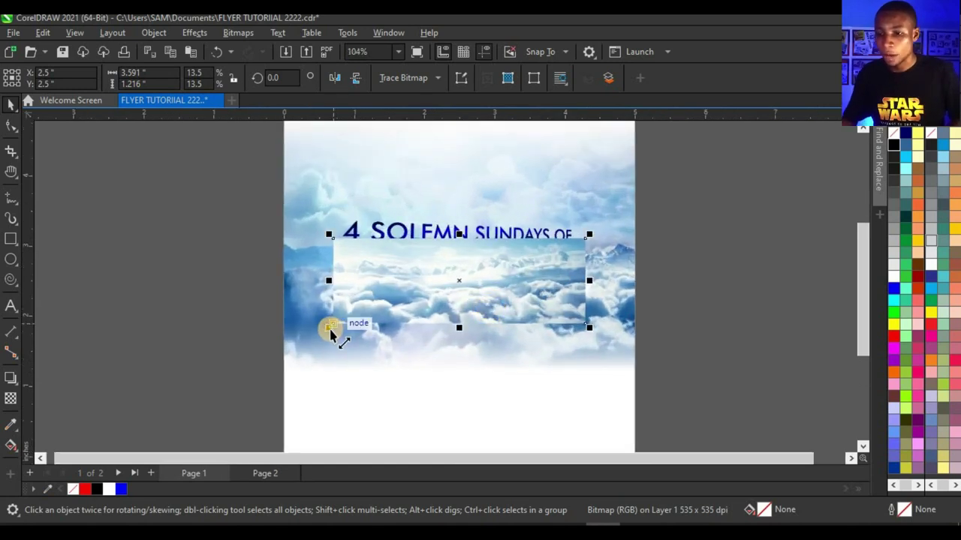
scroll(312, 358, up, 1)
drag(331, 328, 279, 399)
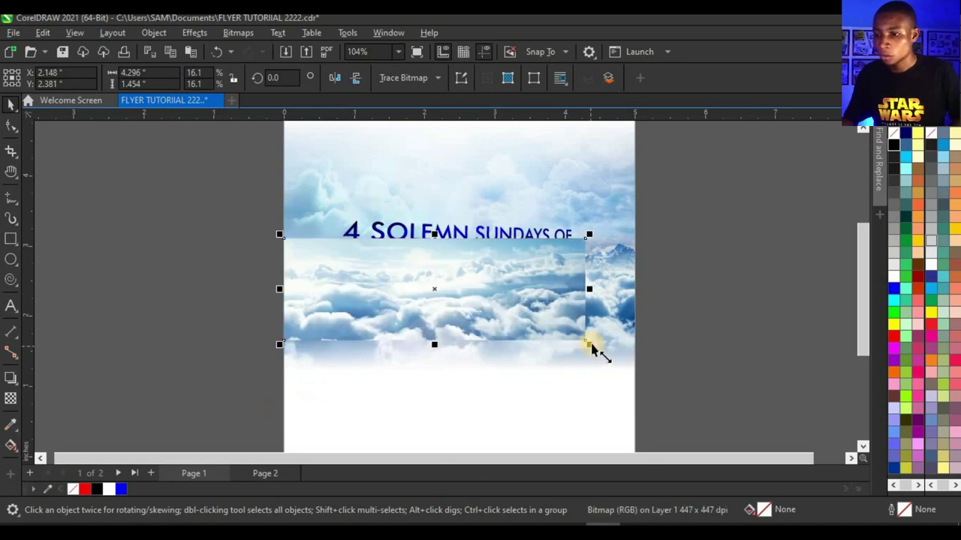
drag(598, 350, 650, 350)
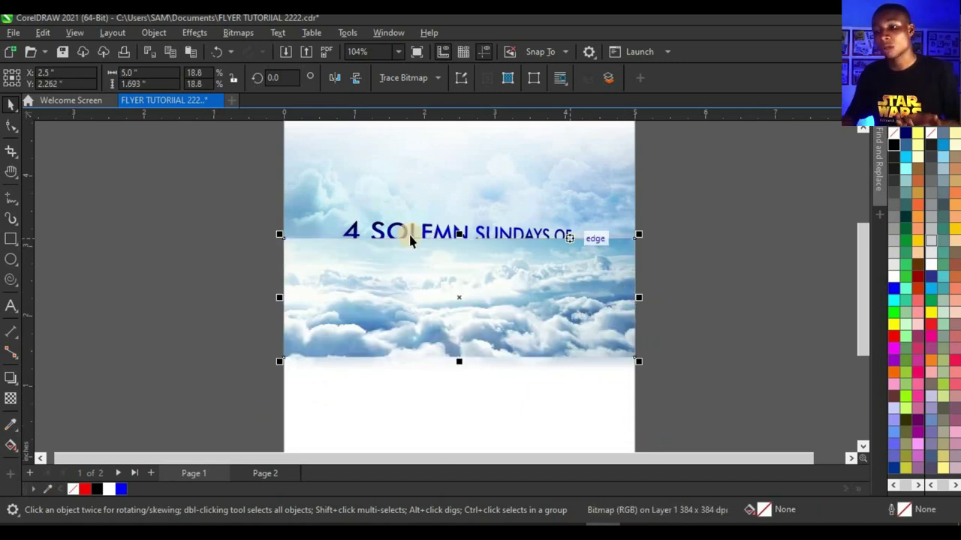
- Apply a vertical fountain transparency that fades out the upper edge of the cloud image over the headline
click(11, 399)
scroll(540, 241, up, 2)
drag(484, 333, 486, 266)
scroll(486, 330, down, 3)
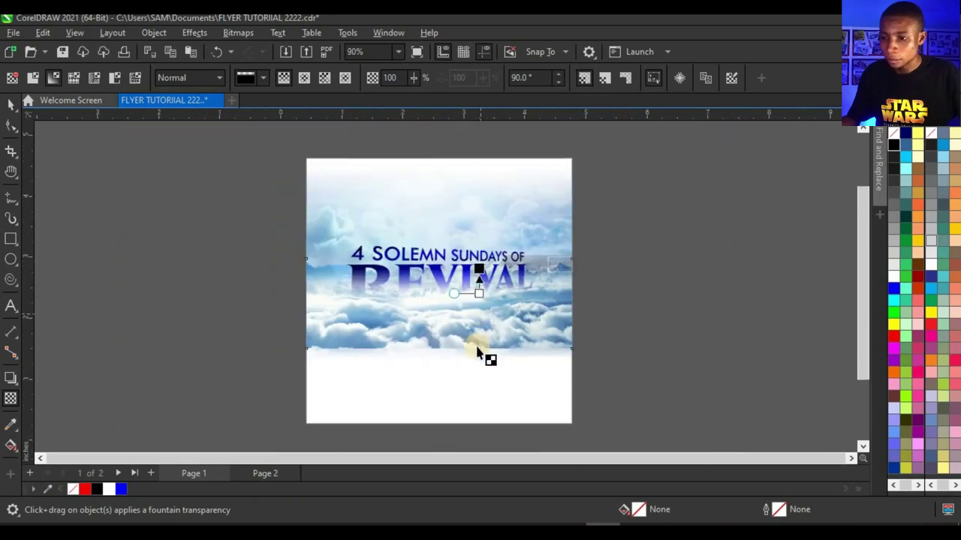
- Convert the faded cloud image to a 300 dpi RGB bitmap
scroll(487, 358, up, 2)
click(248, 36)
click(259, 49)
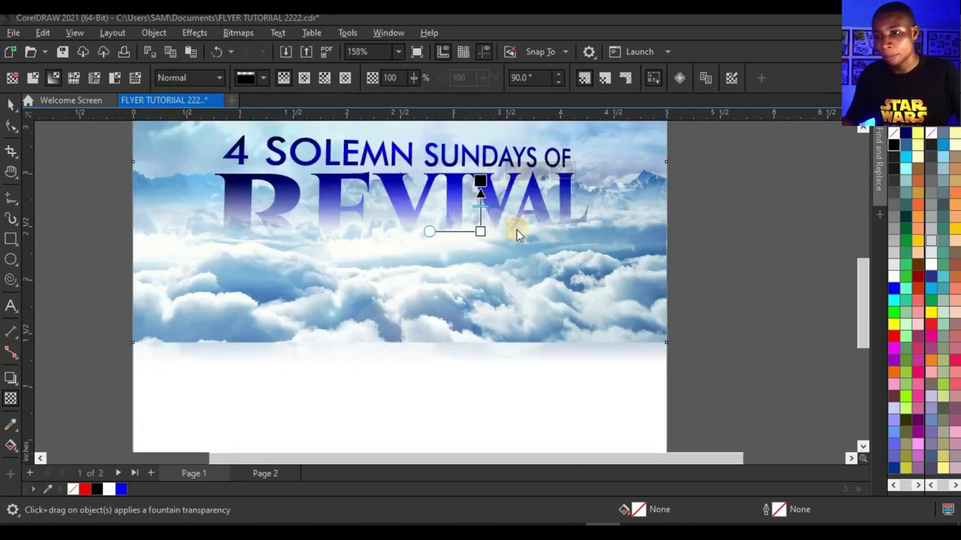
click(509, 341)
- Apply a second vertical fountain transparency that fades the cloud bitmap's lower edge into the white page area
scroll(526, 293, up, 1)
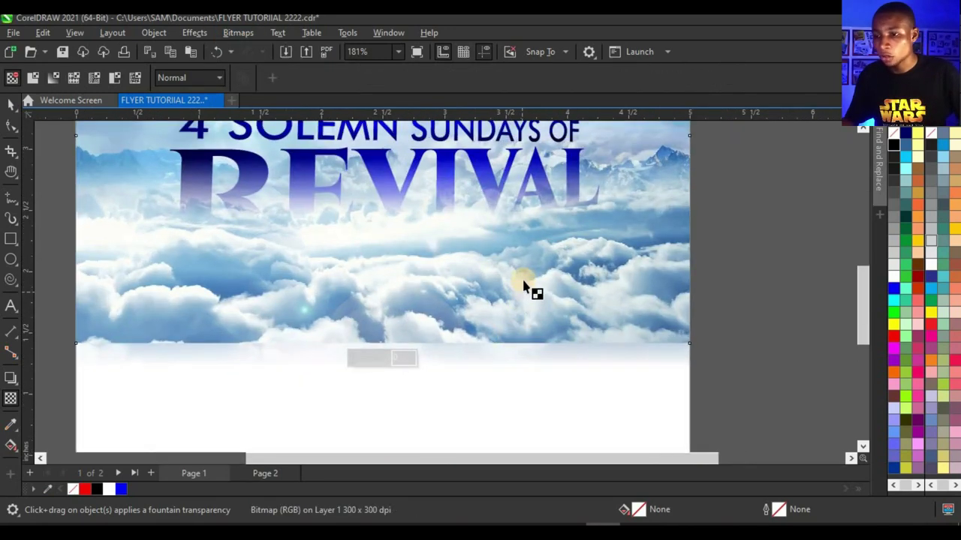
drag(526, 279, 523, 327)
scroll(418, 317, down, 3)
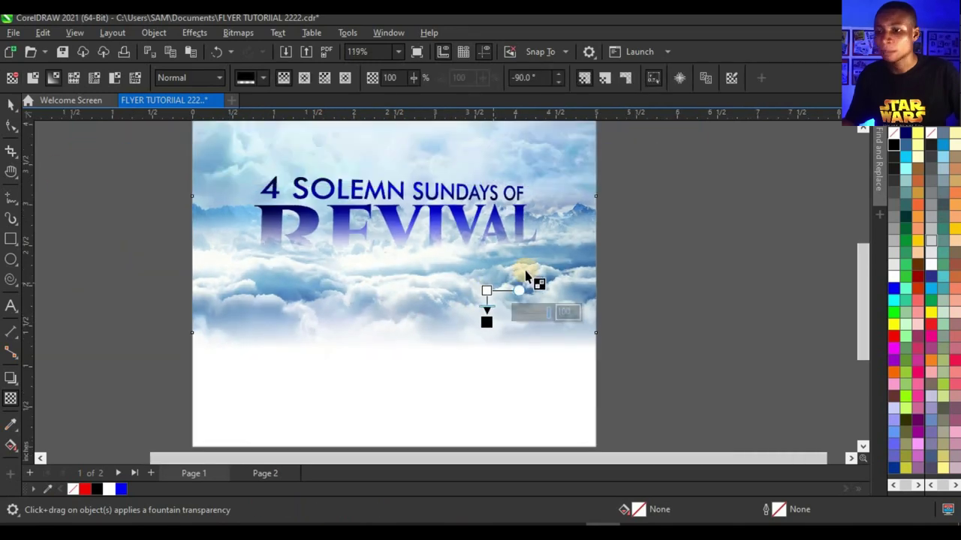
- Shorten the cloud bitmap from its upper edge to about 1.381 inches high, keeping the 5-inch width
click(10, 104)
scroll(481, 245, up, 3)
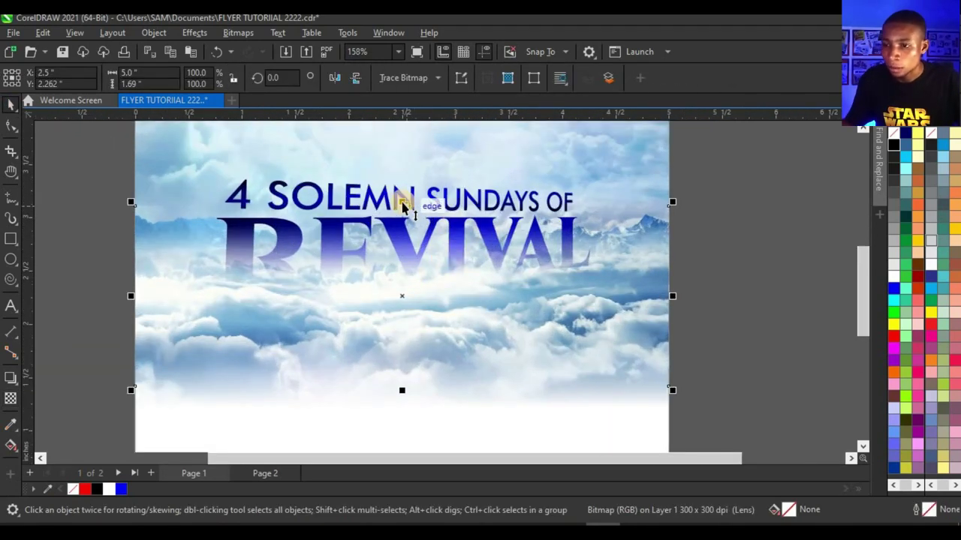
drag(403, 201, 405, 235)
scroll(405, 237, down, 2)
click(673, 180)
click(445, 217)
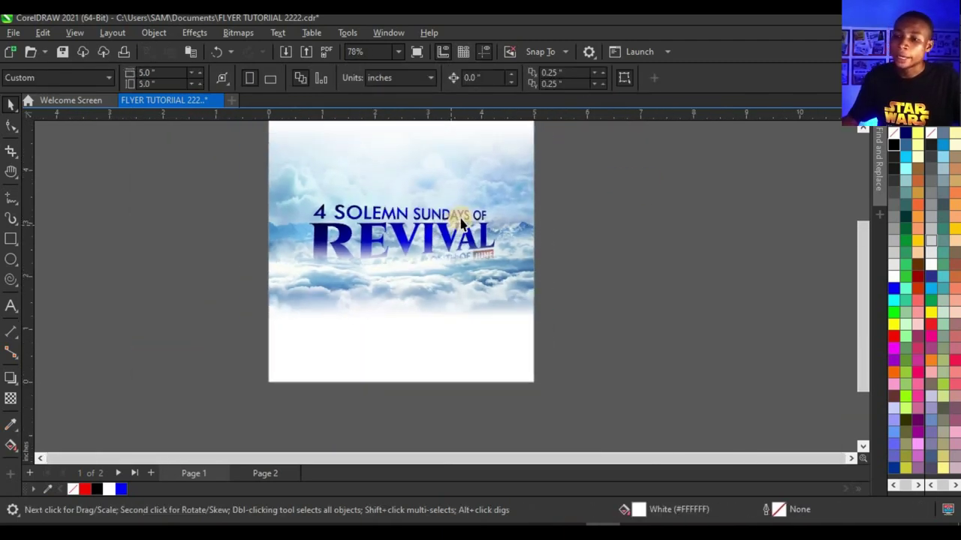
scroll(450, 217, up, 2)
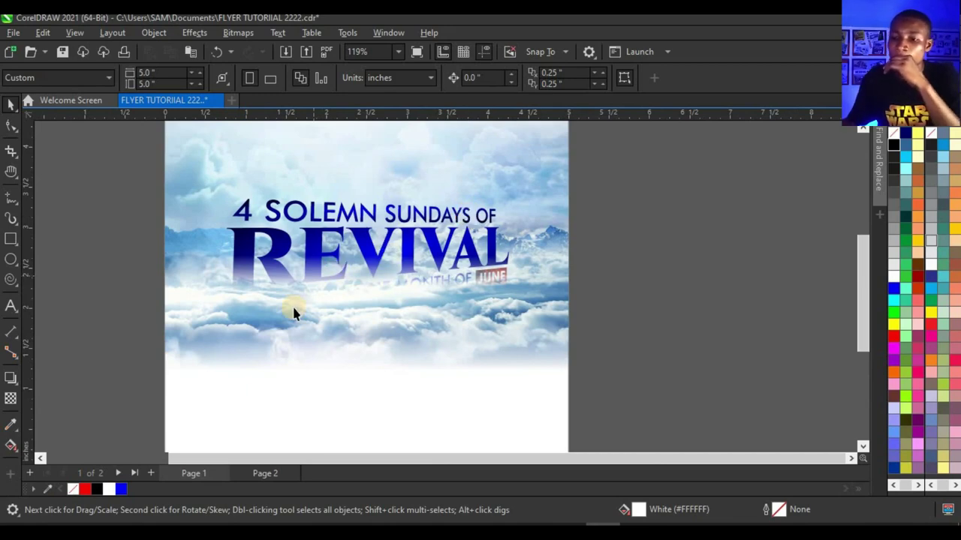
click(264, 319)
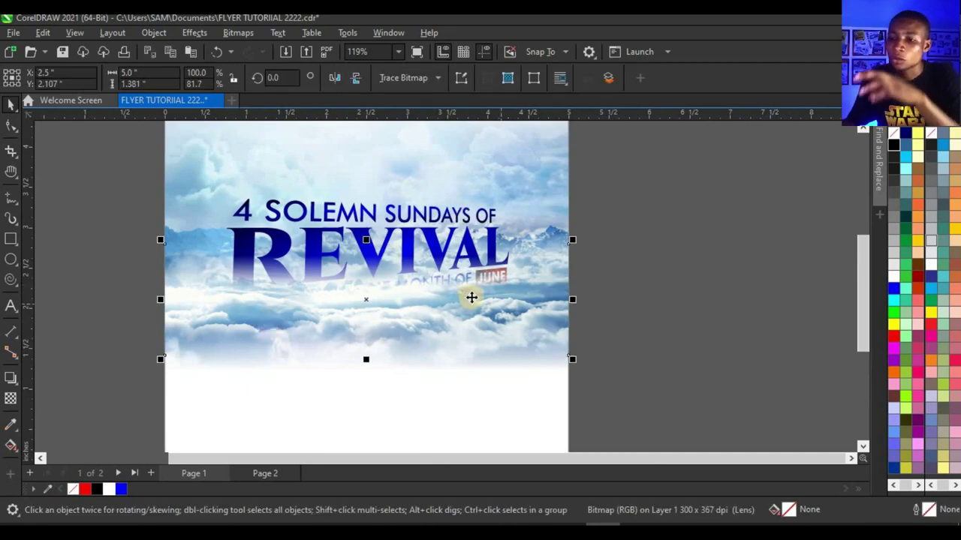
scroll(488, 248, up, 1)
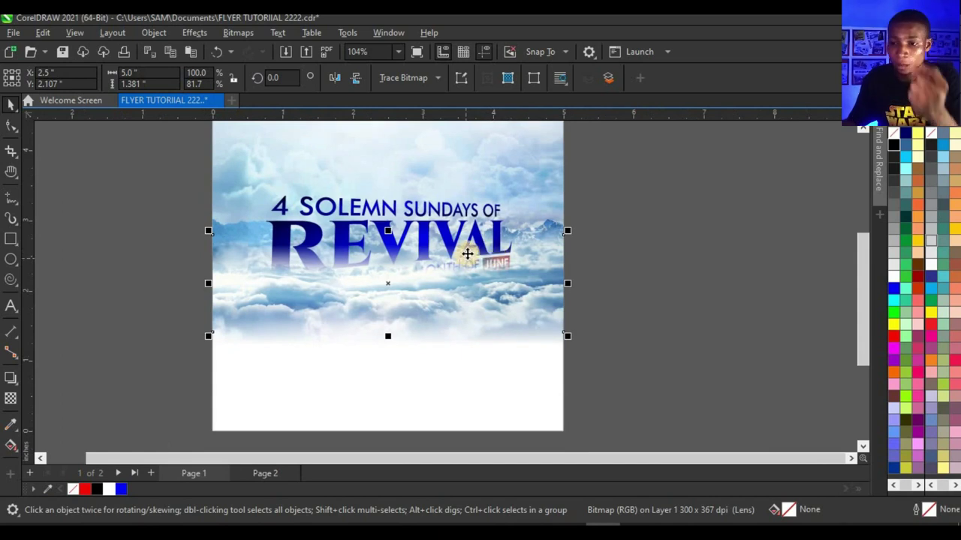
scroll(401, 257, up, 2)
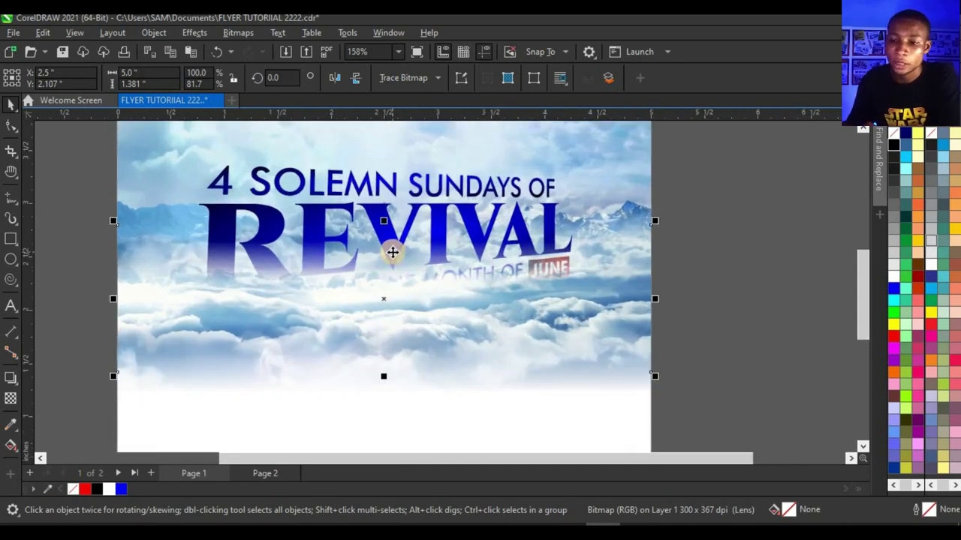
- Select the headline group and ungroup all of its nested objects
click(419, 191)
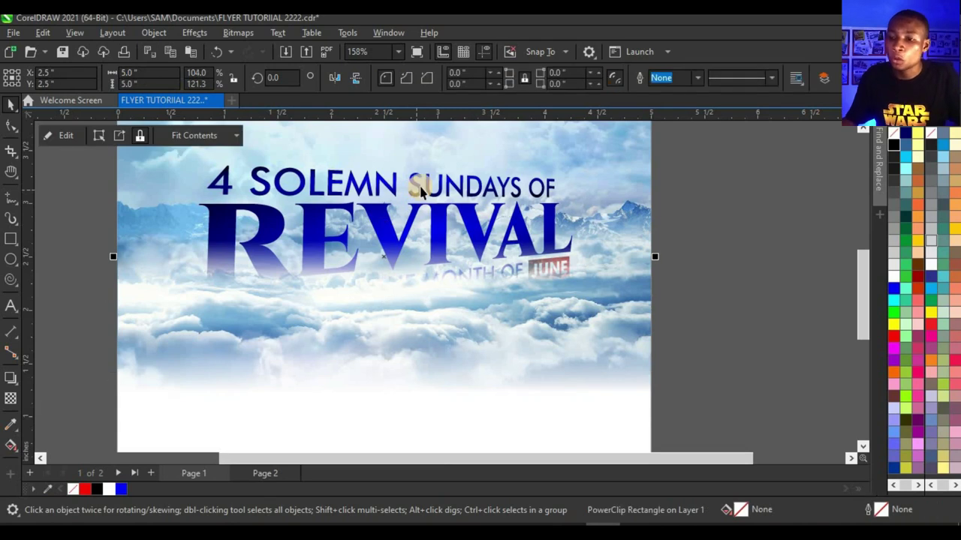
scroll(382, 203, down, 3)
drag(695, 164, 260, 322)
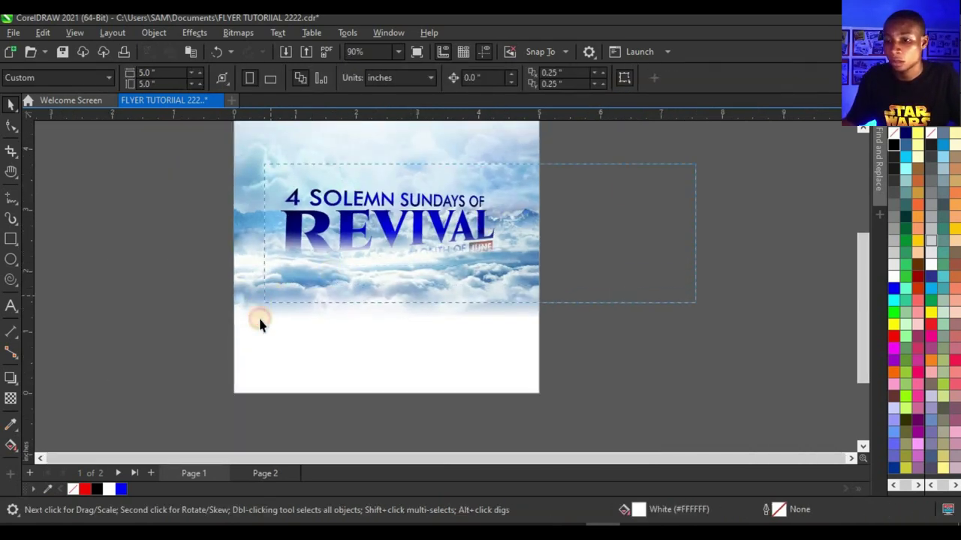
drag(262, 377, 262, 381)
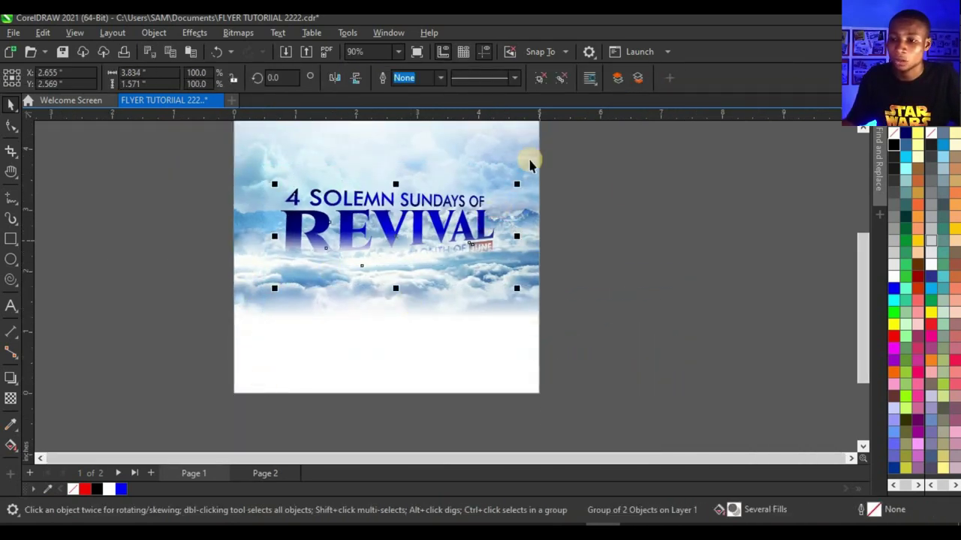
click(558, 80)
click(641, 248)
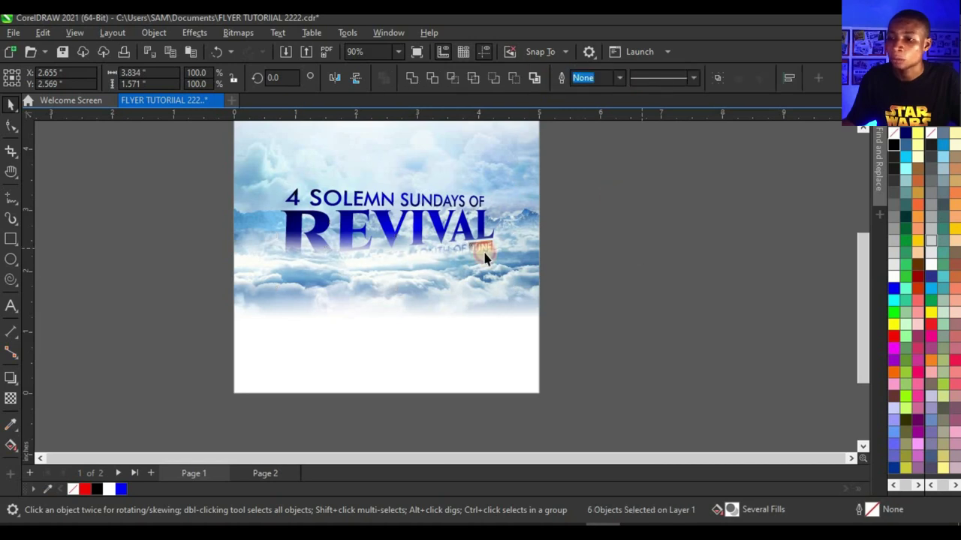
scroll(485, 255, up, 3)
- Send the cloud bitmap backward in the stacking order, behind the "IN THE MONTH OF JUNE" line
click(515, 298)
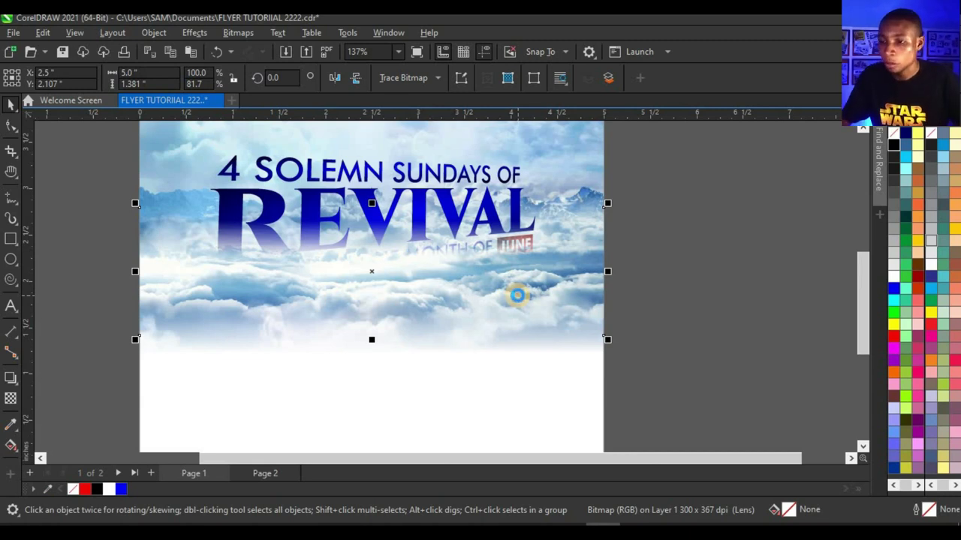
key(ctrl+Page_Down)
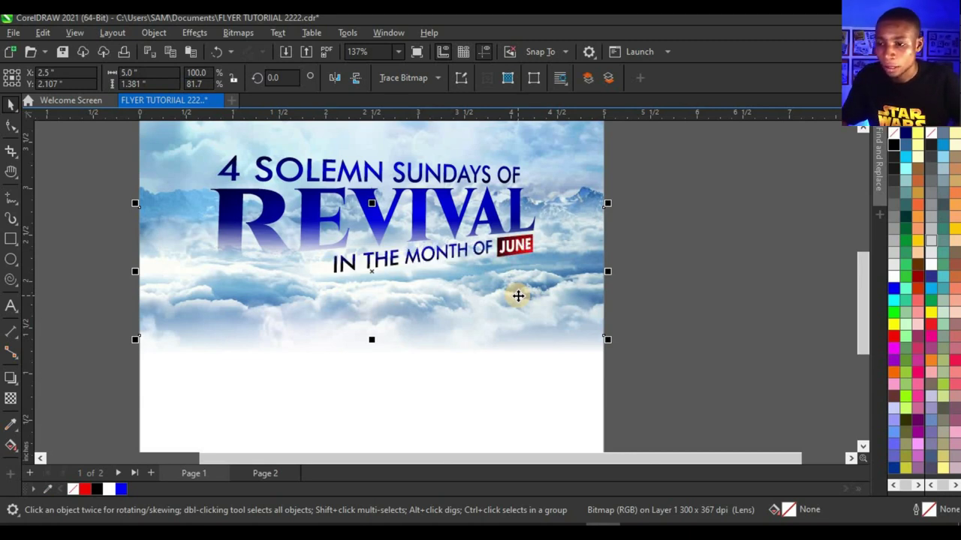
key(ctrl+Page_Down)
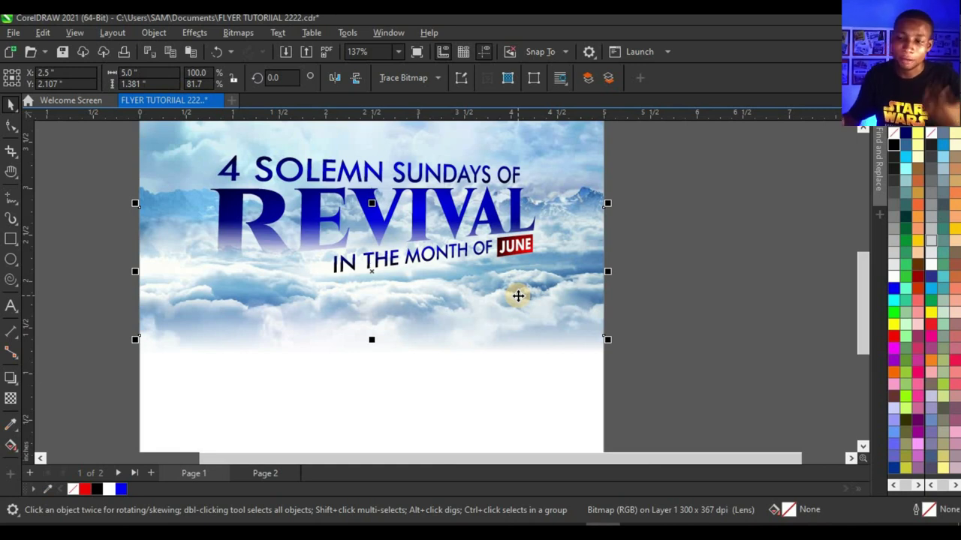
- Skew the cloud bitmap vertically by about 2 degrees so its left side drops below the letter R
click(220, 284)
drag(132, 274, 132, 292)
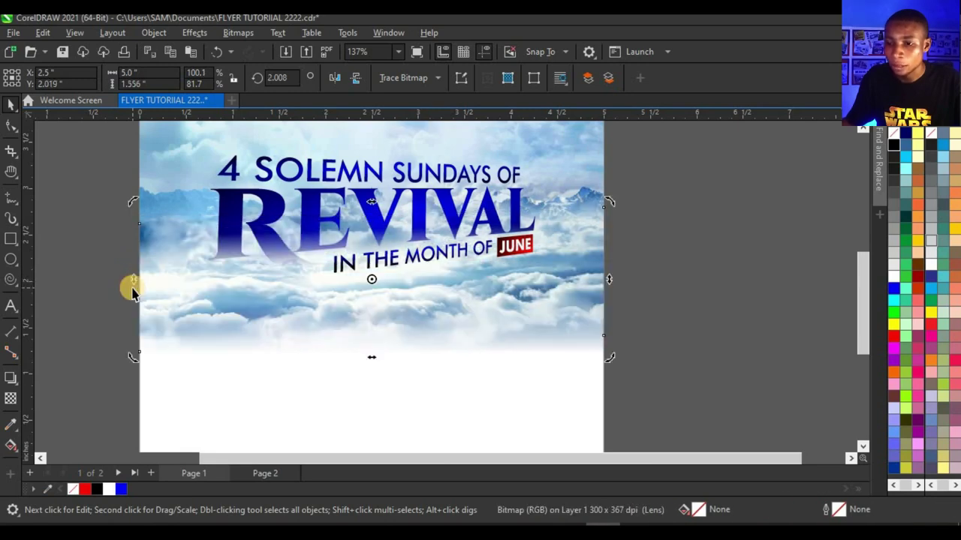
scroll(304, 306, down, 3)
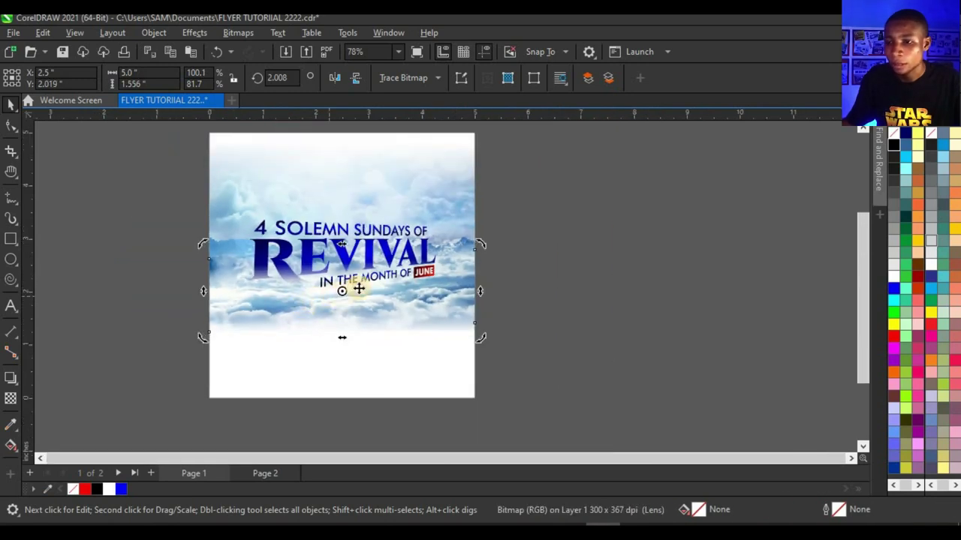
scroll(398, 279, up, 3)
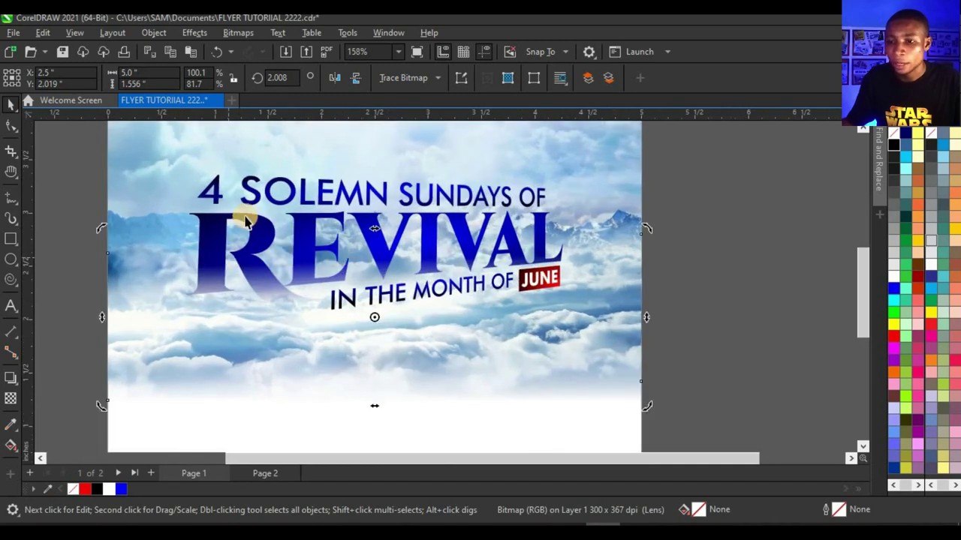
- Adjust the skewed cloud bitmap's upper edge until it is about 1.444 inches high, revealing more of REVIVAL
click(11, 399)
click(11, 104)
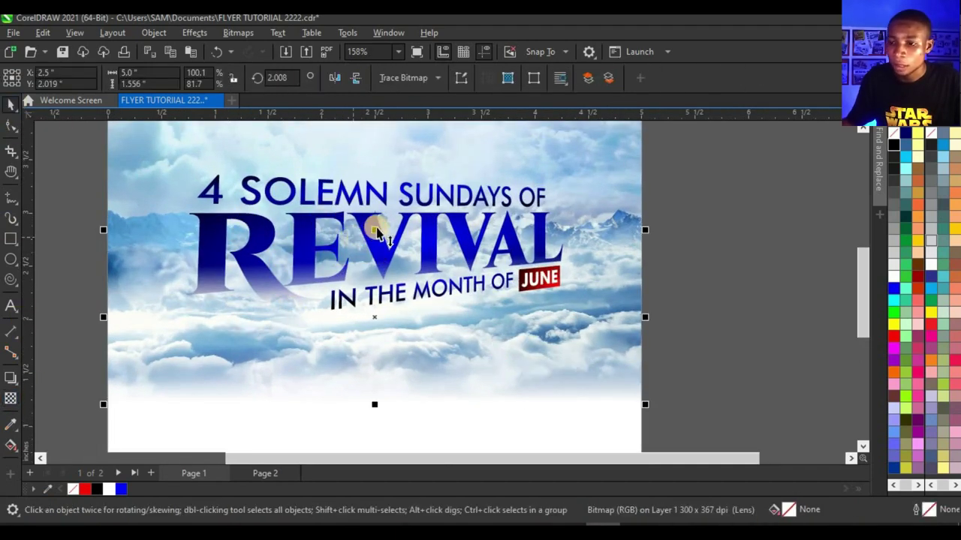
drag(375, 231, 375, 240)
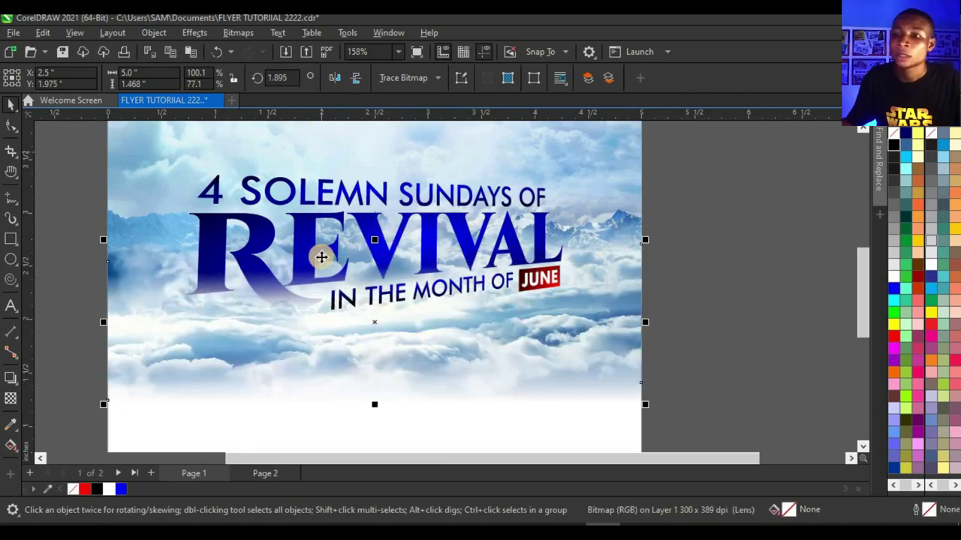
scroll(420, 293, down, 2)
scroll(405, 285, up, 2)
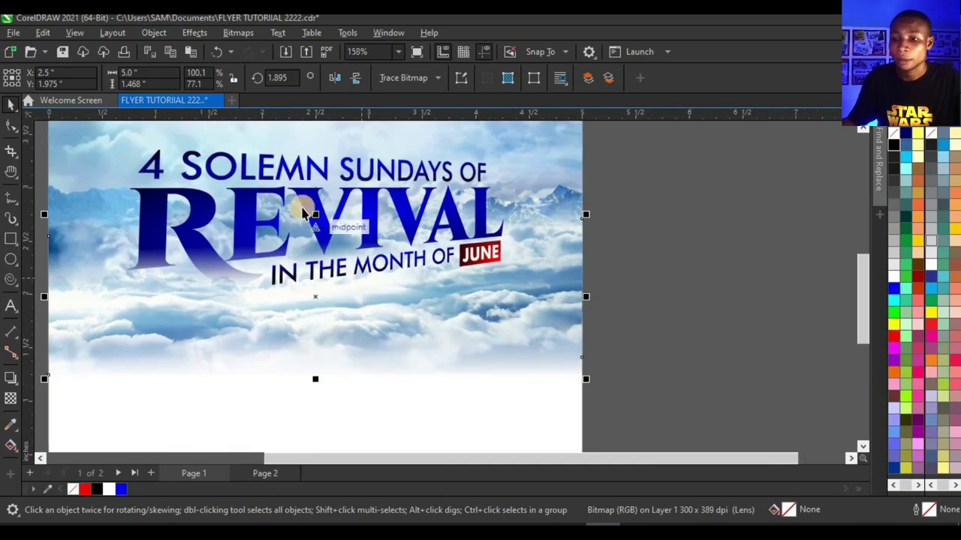
drag(315, 213, 316, 208)
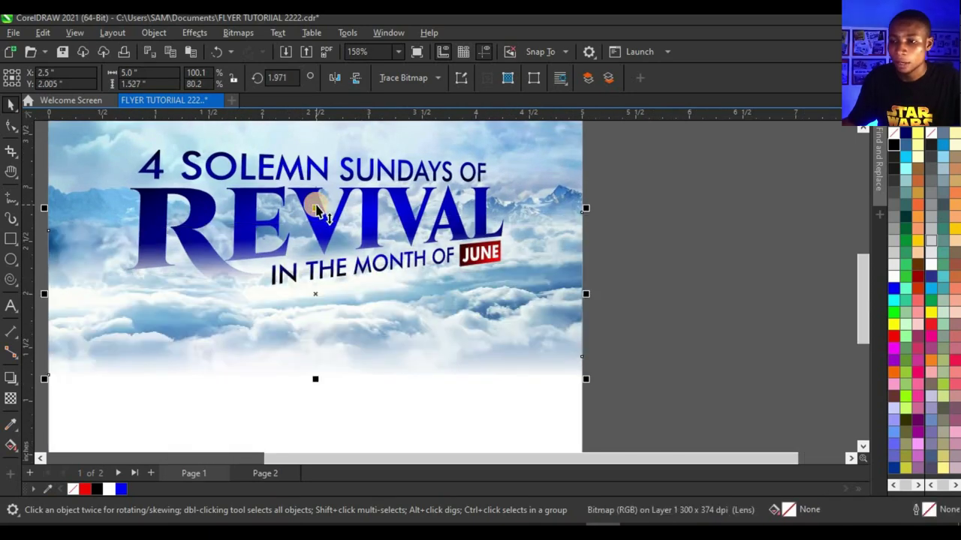
scroll(405, 248, down, 2)
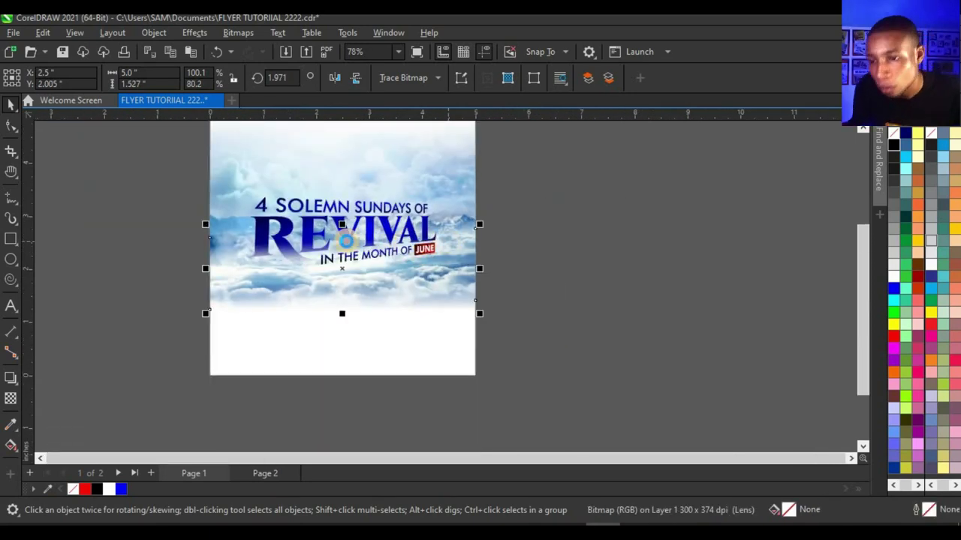
scroll(344, 242, up, 1)
drag(341, 218, 341, 225)
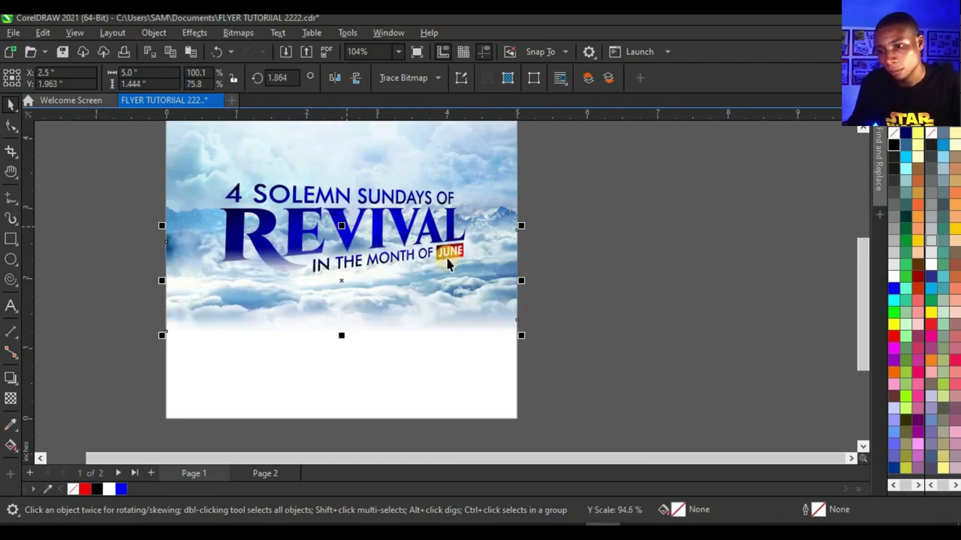
scroll(282, 217, up, 1)
scroll(221, 274, down, 1)
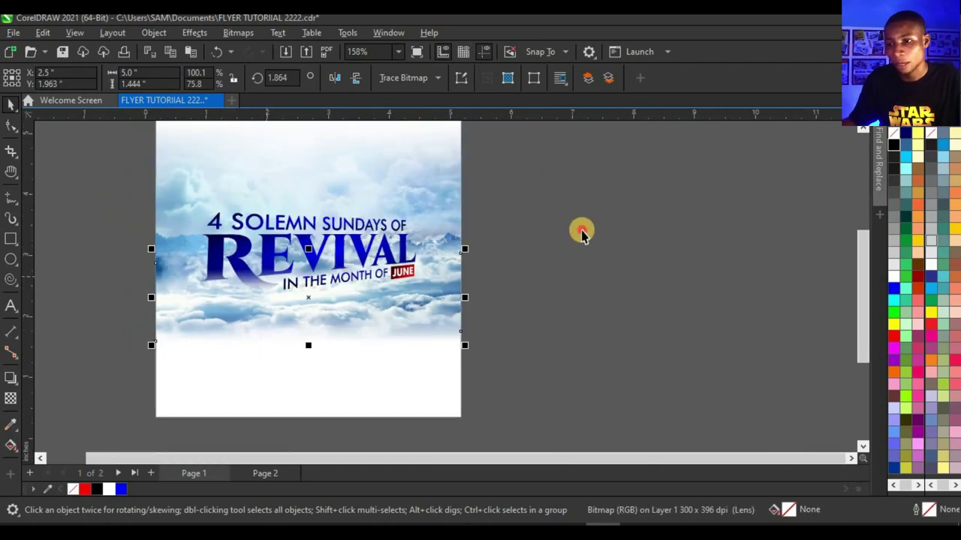
- Group the headline pieces together with the cloud bitmap
click(581, 231)
scroll(452, 250, down, 2)
scroll(432, 211, up, 1)
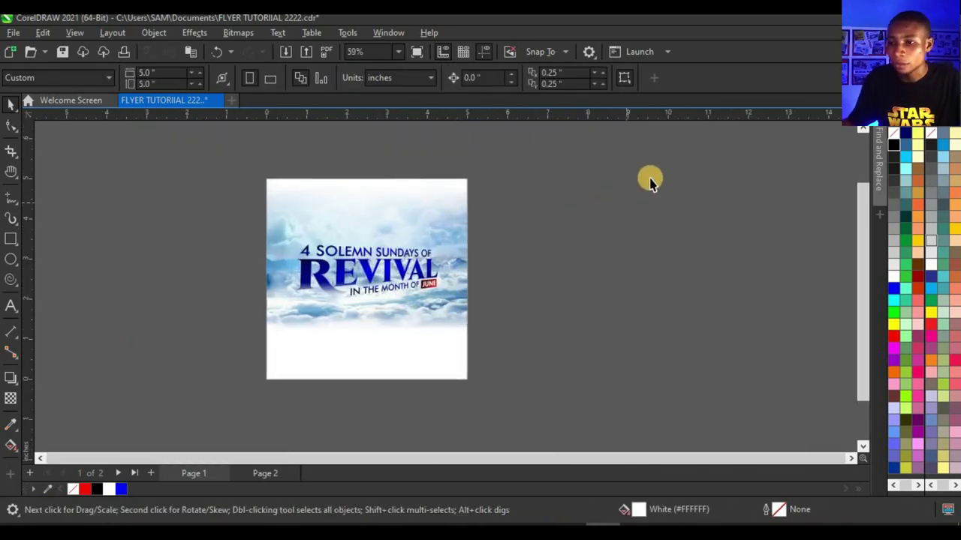
drag(649, 159, 161, 377)
key(ctrl+g)
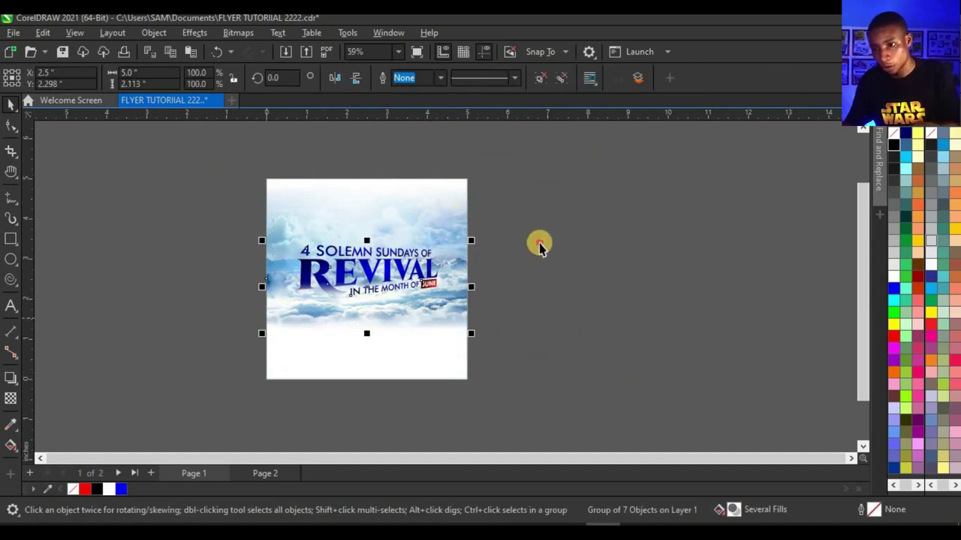
key(Escape)
- Examine how the REVIVAL headline blends into the clouds, both close up and on the whole page
scroll(383, 270, up, 3)
scroll(381, 271, up, 1)
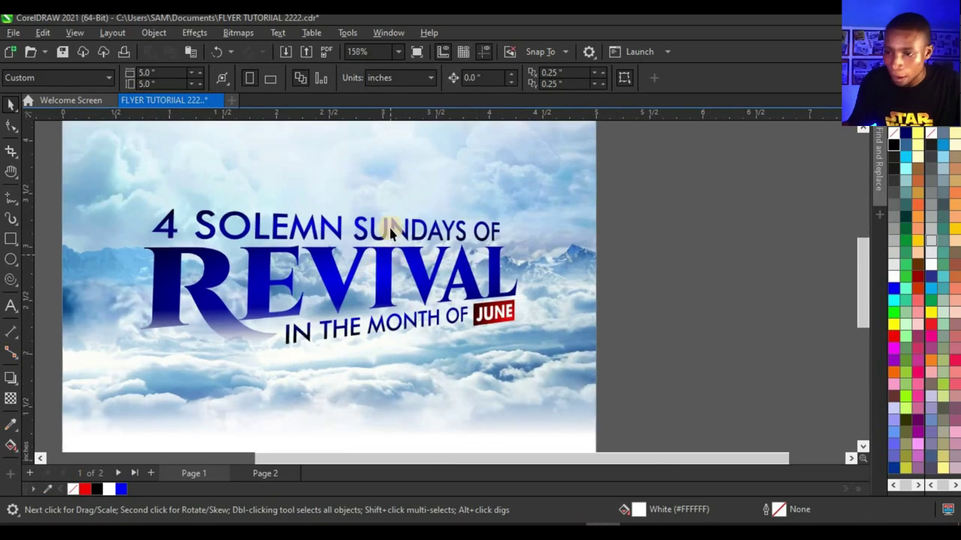
scroll(375, 273, down, 4)
scroll(363, 274, up, 4)
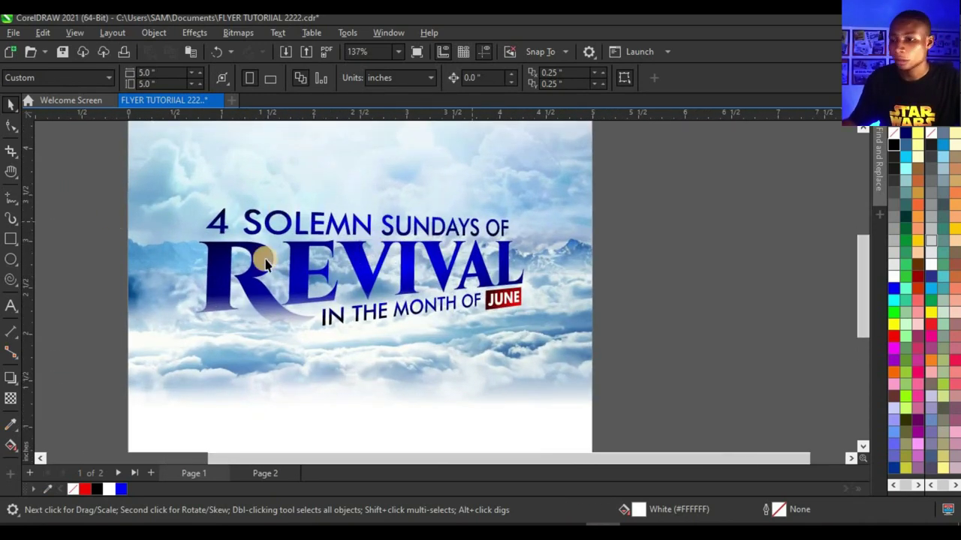
scroll(473, 301, down, 5)
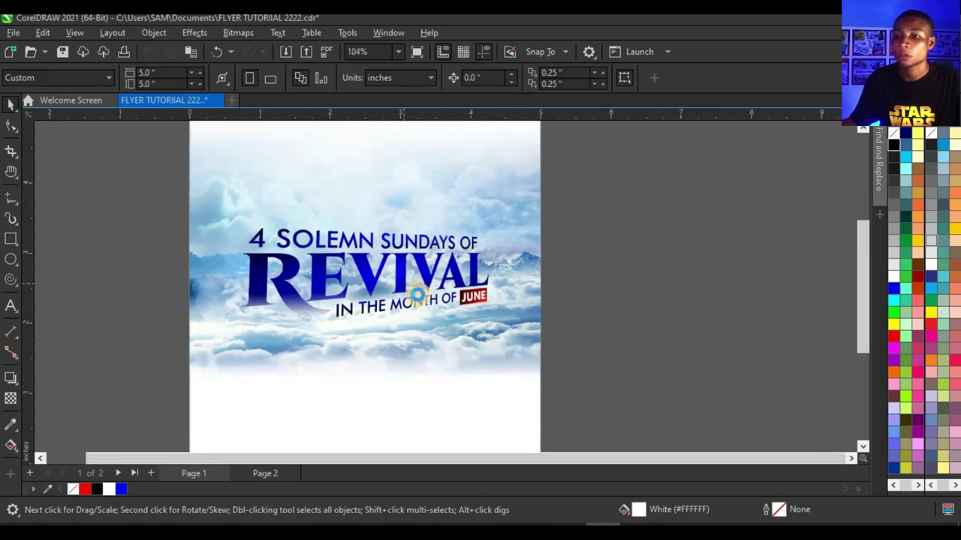
scroll(451, 268, up, 1)
scroll(451, 269, up, 1)
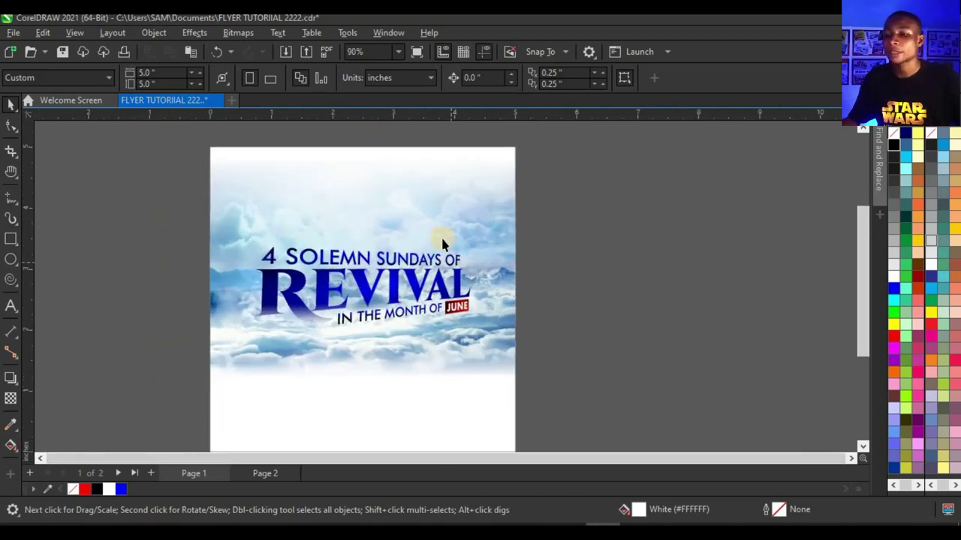
scroll(443, 244, down, 1)
scroll(337, 341, up, 1)
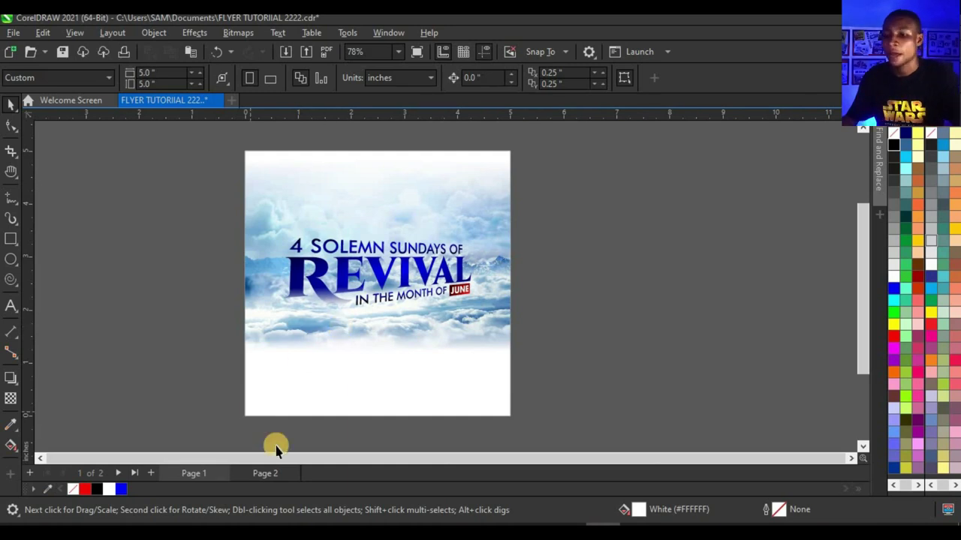
- Copy the church logo and header, Sunday schedule, pastors list and "JESUS IS LORD" line from Page 2 onto Page 1
click(272, 473)
scroll(289, 278, down, 2)
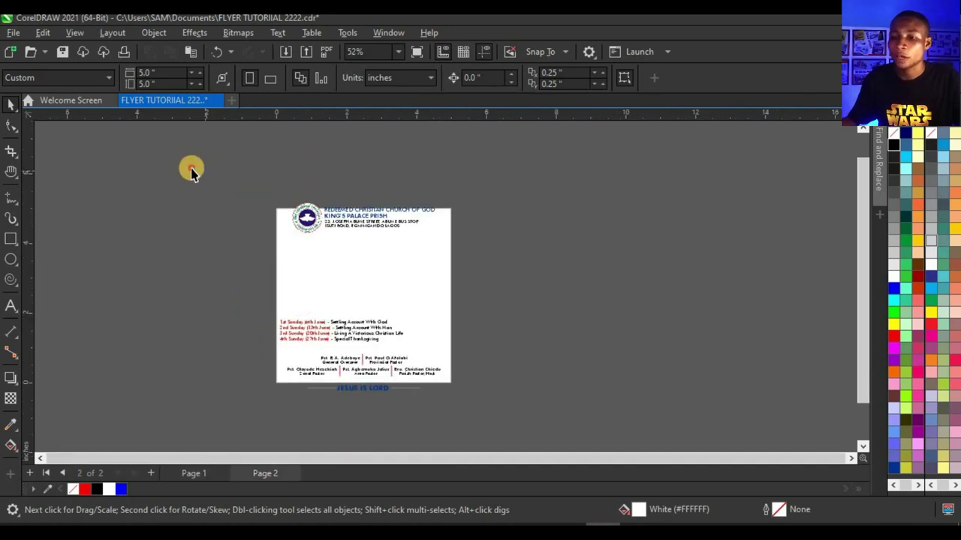
drag(189, 156, 568, 433)
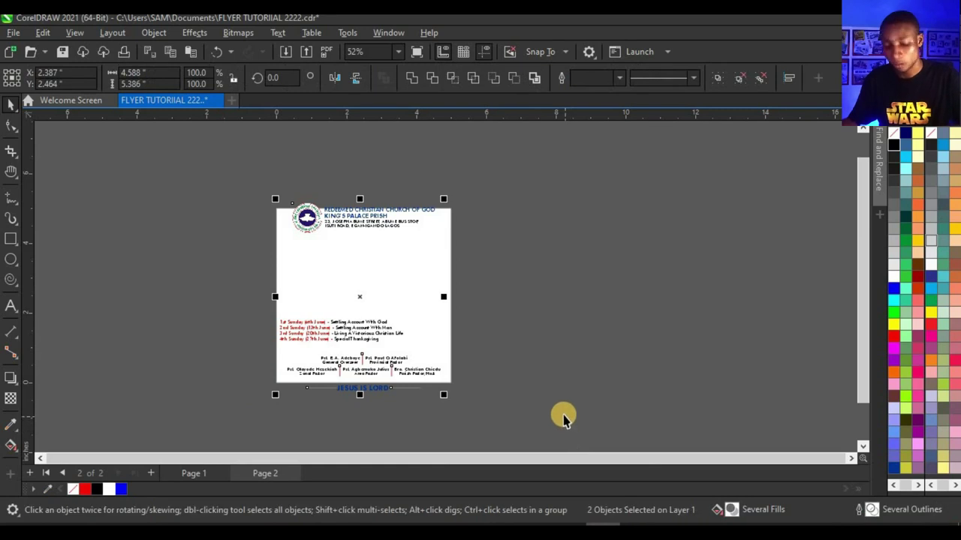
click(194, 474)
click(327, 308)
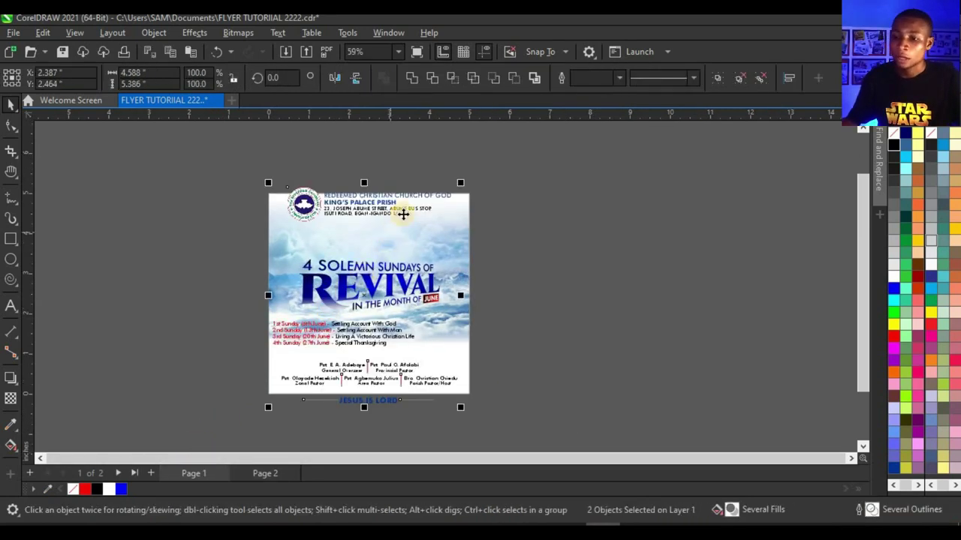
- Scale the pasted content proportionally from its center to about 3.996 by 4.691 inches so it fits within the page
scroll(390, 225, up, 2)
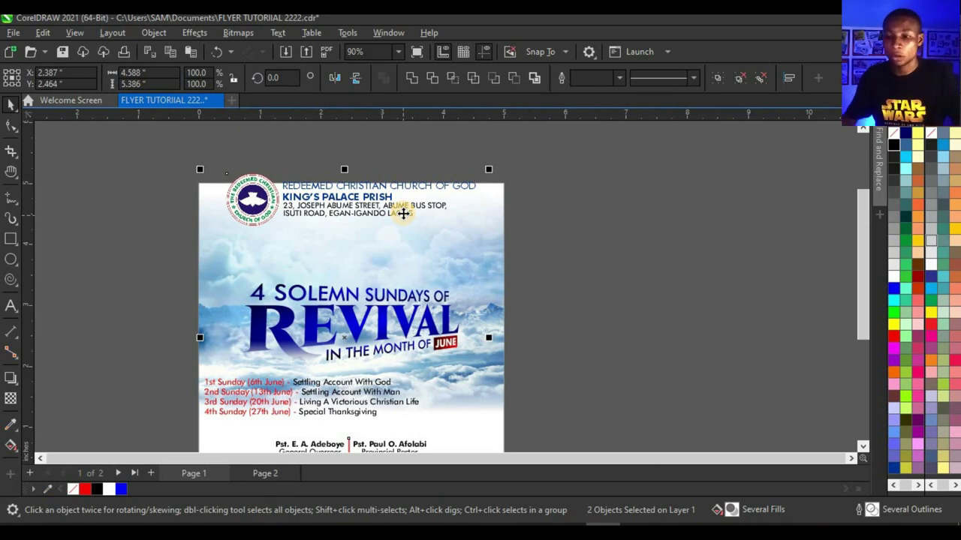
drag(489, 171, 511, 168)
scroll(438, 186, down, 2)
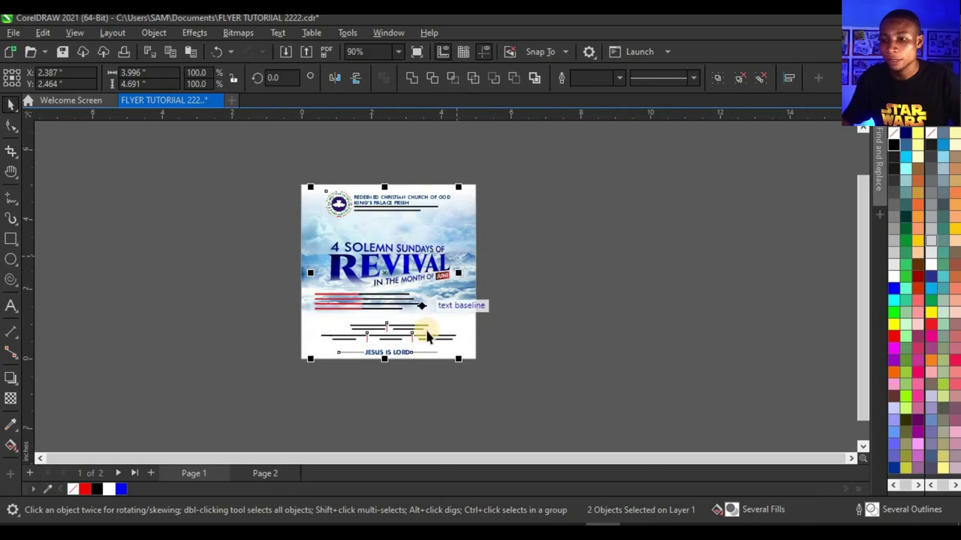
- Ungroup the pasted lower text block and move the Sunday schedule slightly down, away from the headline
click(596, 213)
scroll(390, 285, up, 3)
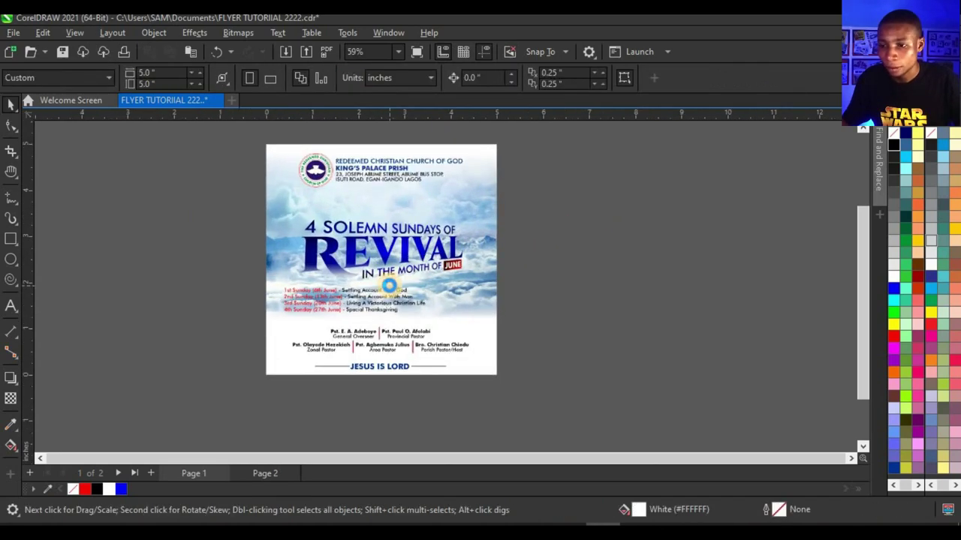
scroll(340, 306, up, 1)
click(357, 317)
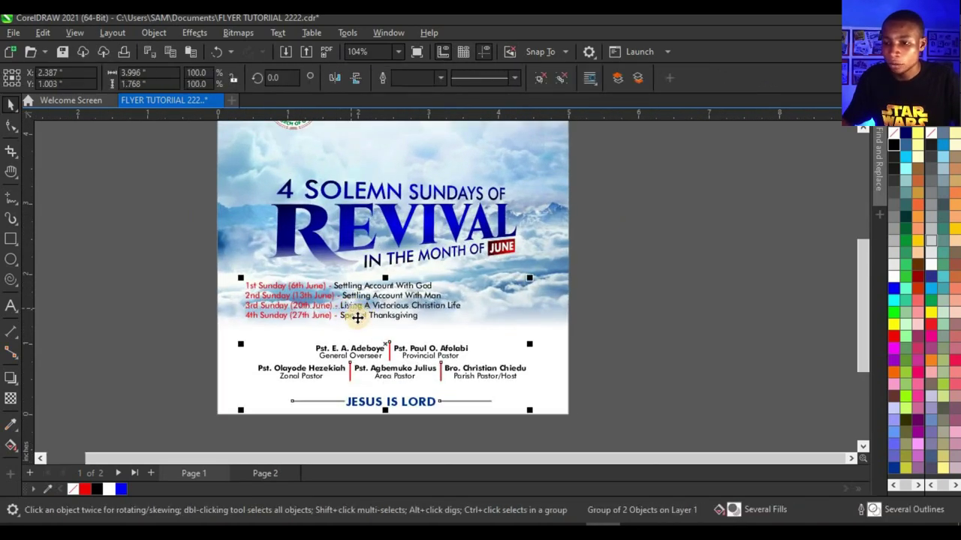
click(538, 78)
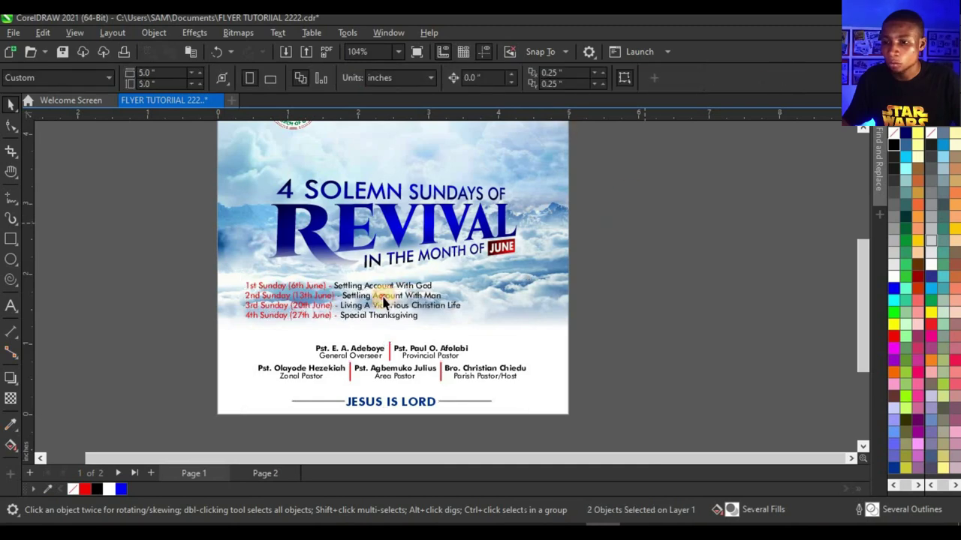
click(353, 299)
scroll(355, 307, up, 1)
drag(355, 307, 355, 316)
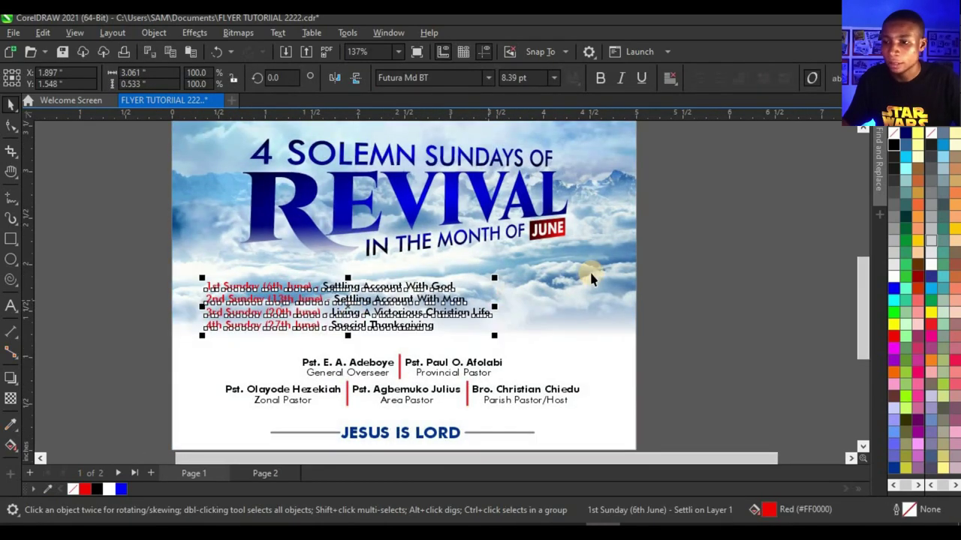
- Adjust the vertical fountain transparency of the grouped headline and clouds so the group's lower edge fades out higher, near the schedule
click(596, 268)
scroll(569, 274, down, 1)
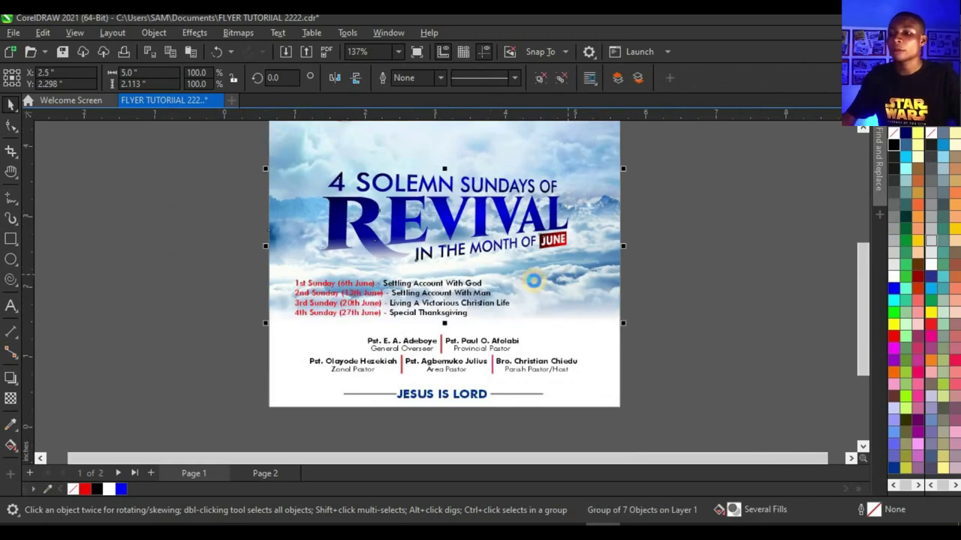
click(11, 400)
scroll(488, 286, up, 1)
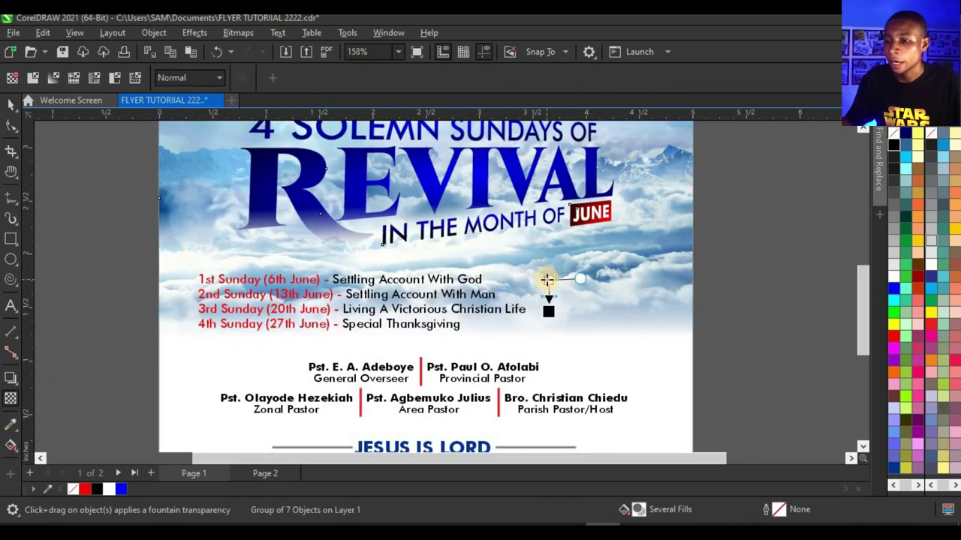
drag(547, 244, 548, 274)
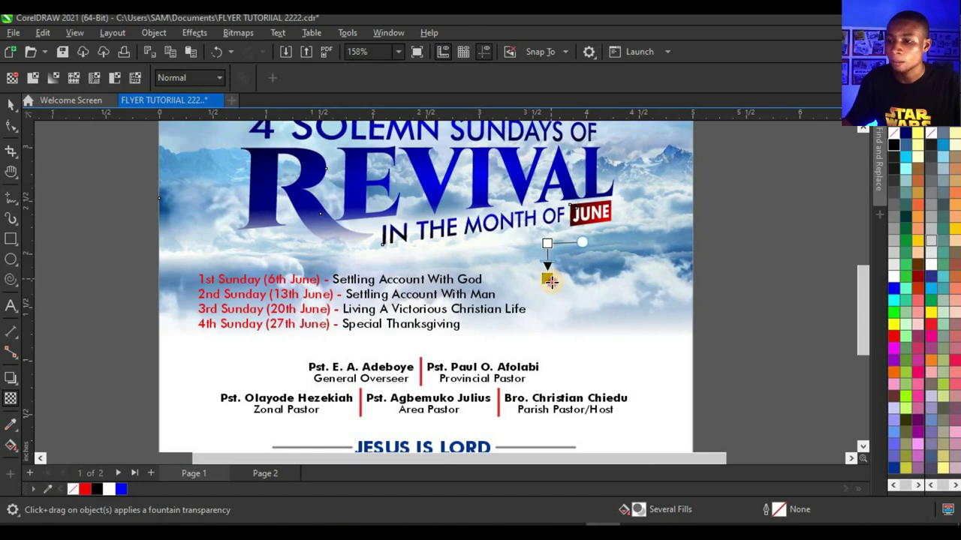
drag(551, 282, 552, 286)
key(space)
scroll(398, 292, down, 2)
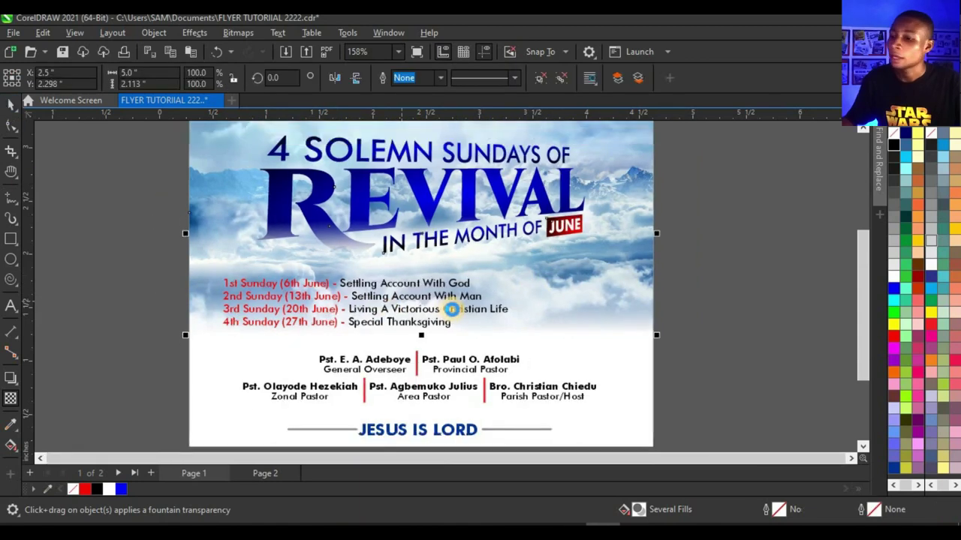
key(Escape)
- In the PowerClip background, adjust the cloud bitmap's vertical fountain transparency so its lower edge fades to white behind the schedule
scroll(528, 215, down, 2)
click(534, 177)
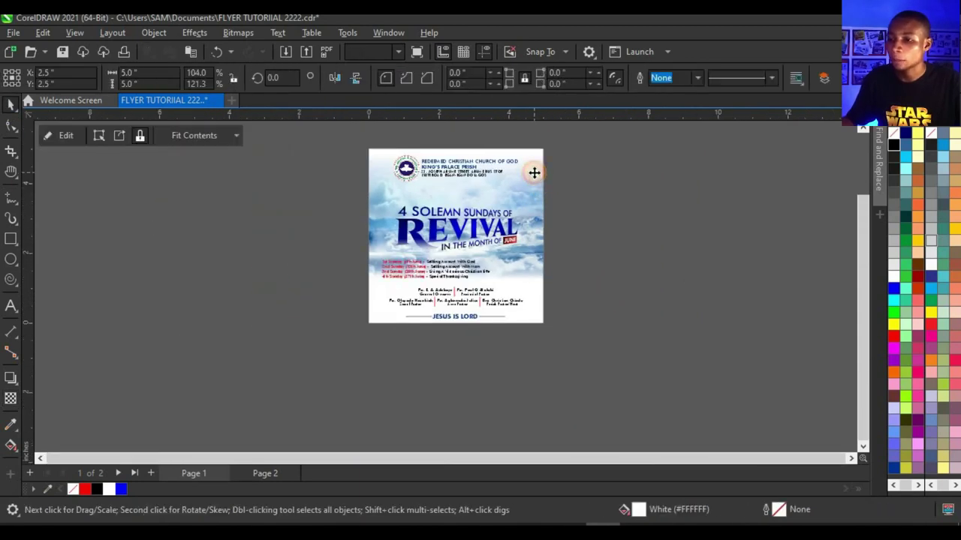
click(54, 135)
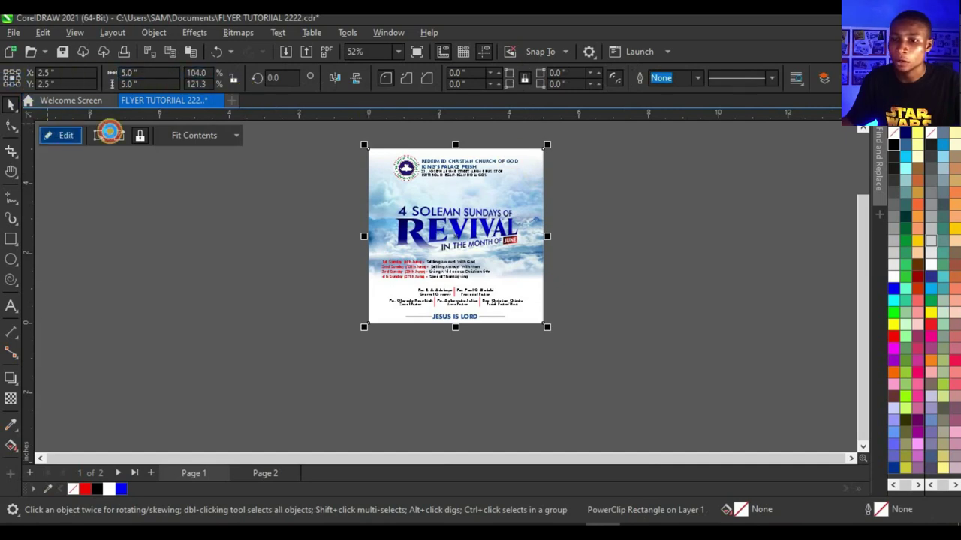
click(533, 250)
click(12, 397)
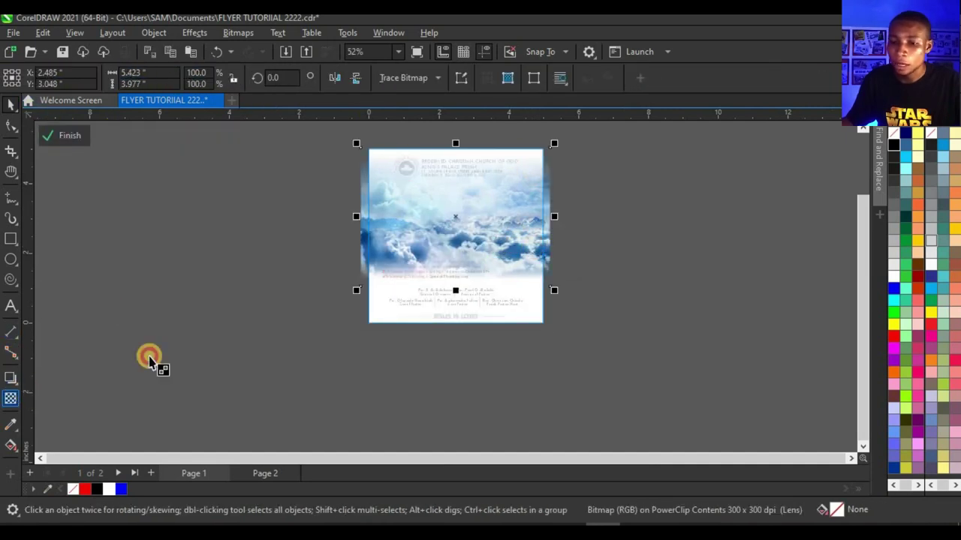
scroll(517, 290, up, 1)
mouse_move(469, 277)
mouse_down()
mouse_move(469, 223)
mouse_move(471, 261)
mouse_up()
scroll(467, 255, up, 1)
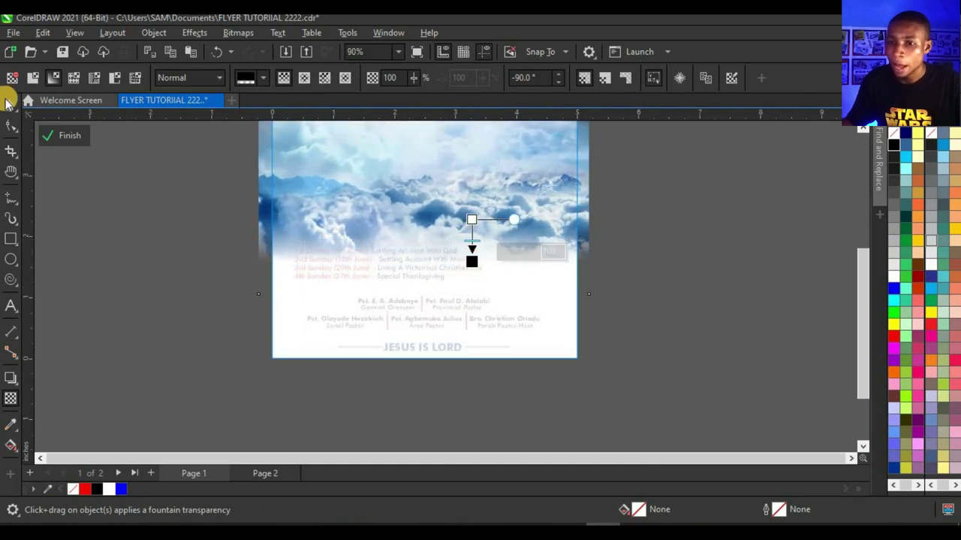
click(10, 103)
click(408, 293)
- Move the Sunday schedule text further down to a vertical position of about 1.508 inches
scroll(409, 295, down, 2)
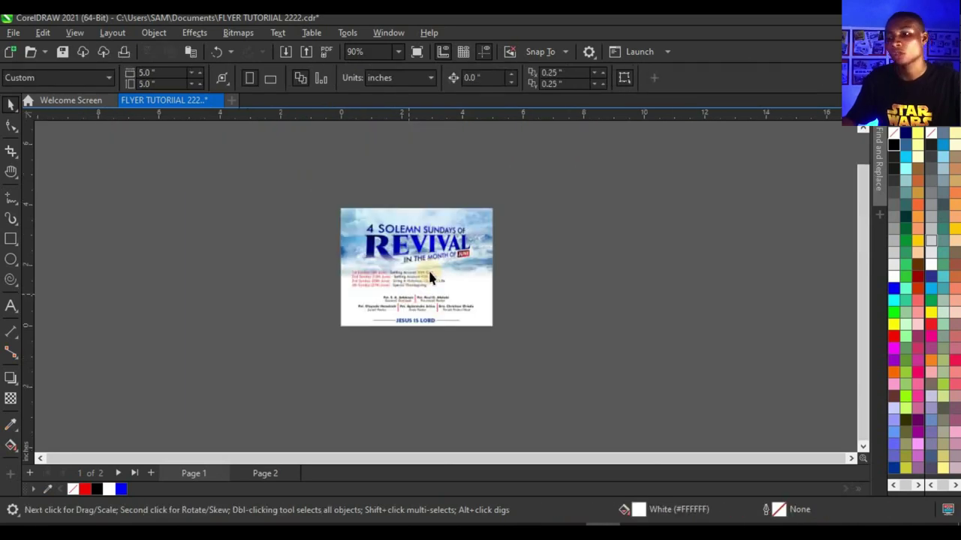
scroll(430, 271, up, 1)
scroll(420, 303, up, 2)
scroll(351, 304, up, 3)
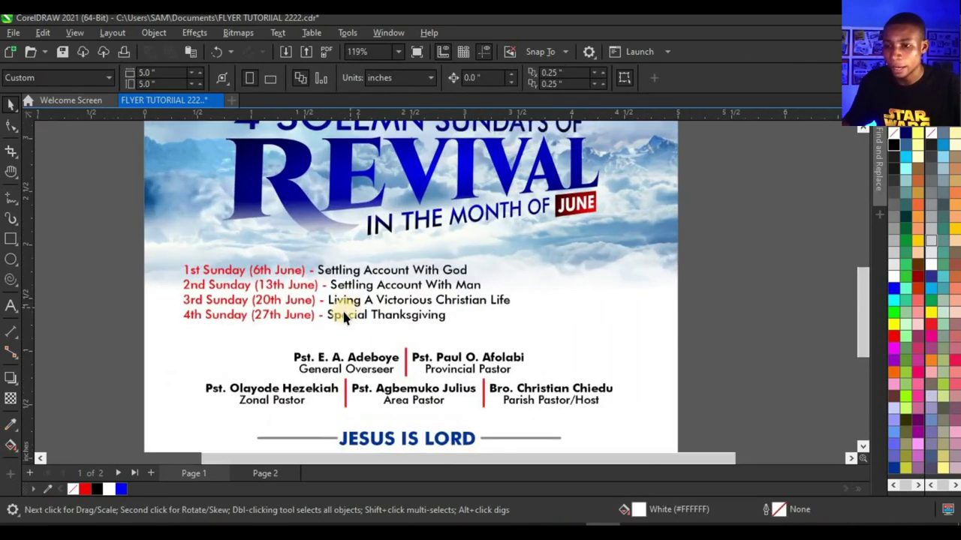
click(334, 315)
scroll(325, 319, up, 2)
drag(325, 319, 330, 334)
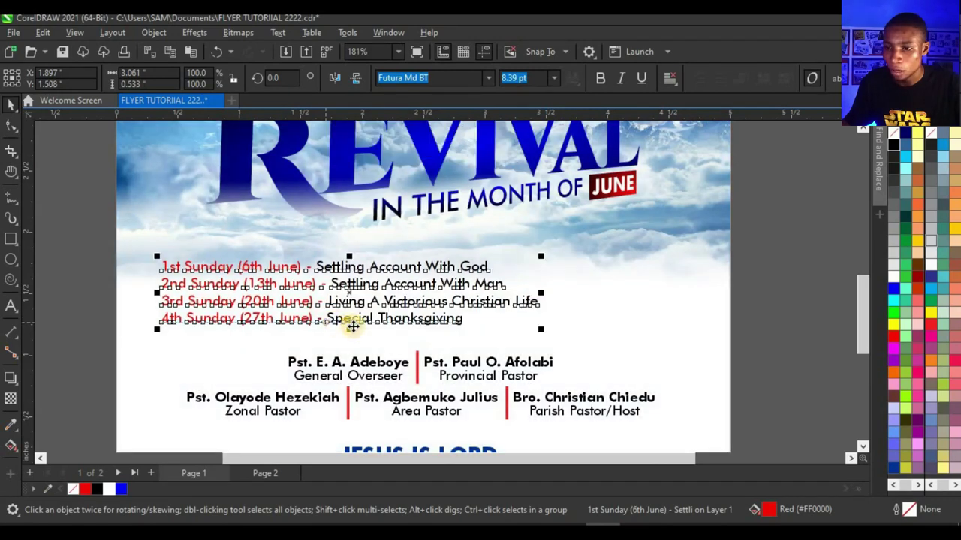
scroll(342, 329, down, 2)
click(660, 304)
scroll(475, 312, down, 4)
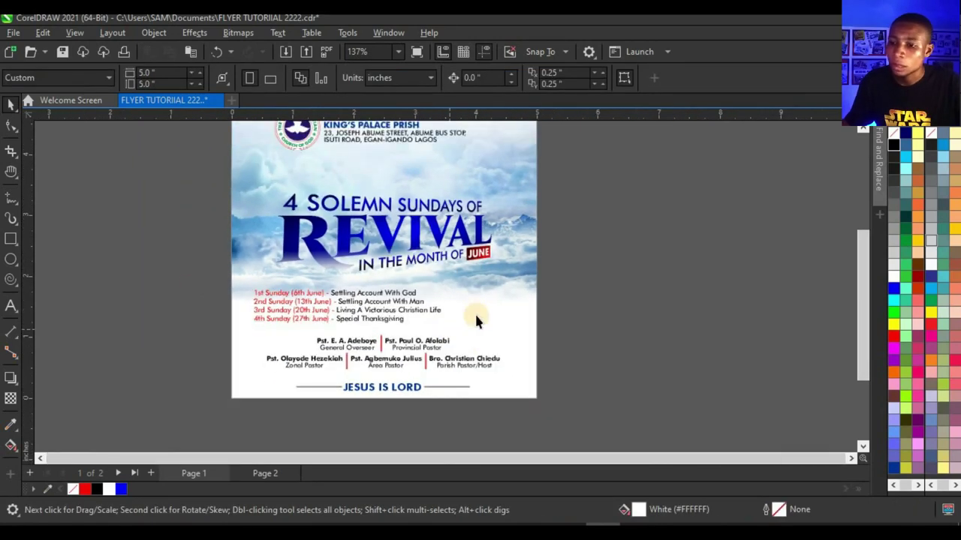
- Shift the Sunday schedule text slightly toward the page's left edge
scroll(484, 252, up, 3)
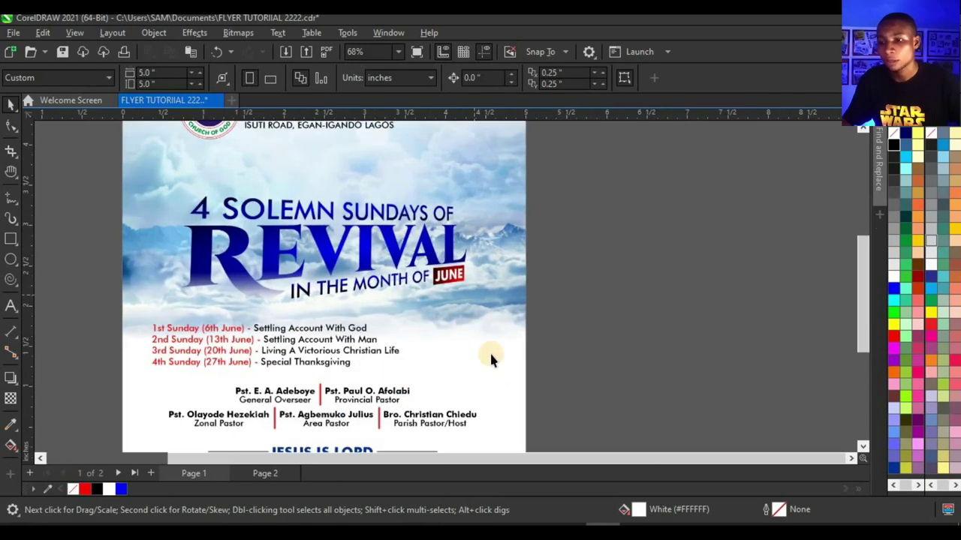
click(204, 367)
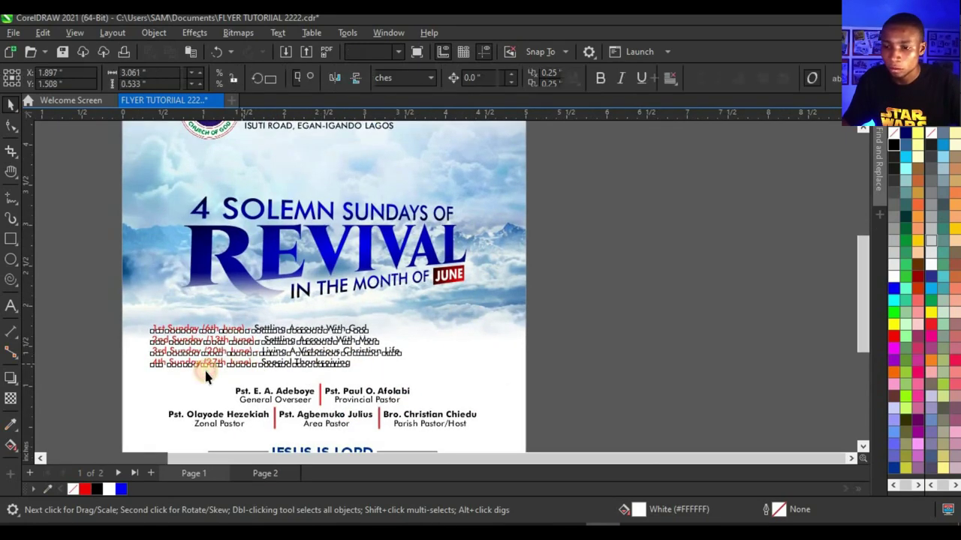
scroll(204, 367, up, 2)
drag(211, 364, 201, 367)
scroll(478, 313, down, 1)
click(547, 333)
- Draw a rectangle of about 0.904 by 0.709 inches beside the Sunday schedule and fill it with blue (#0000FF)
scroll(547, 332, up, 3)
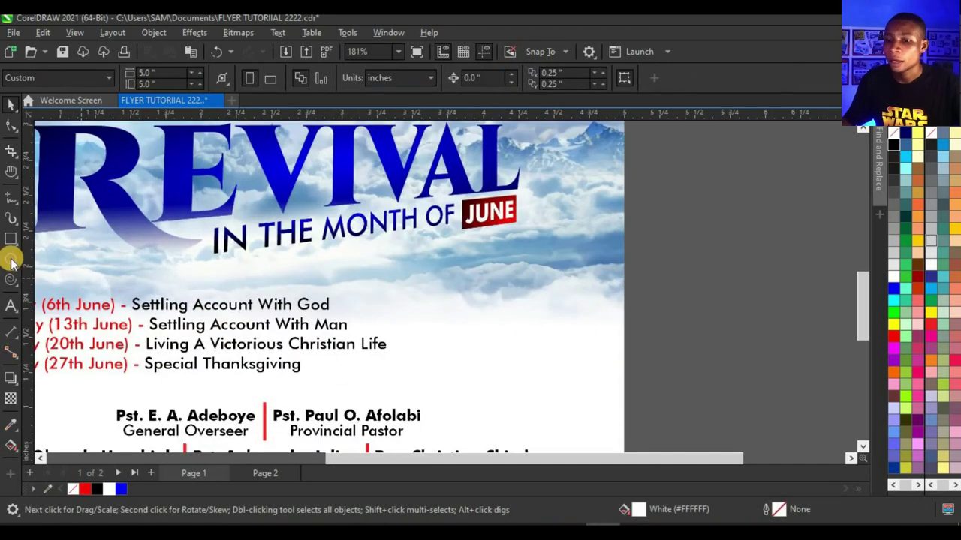
click(11, 238)
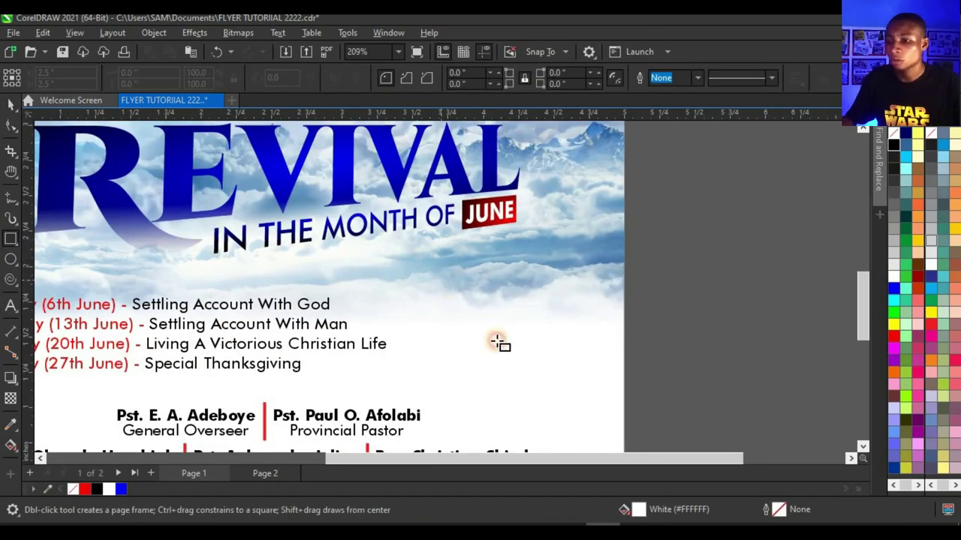
drag(436, 279, 571, 387)
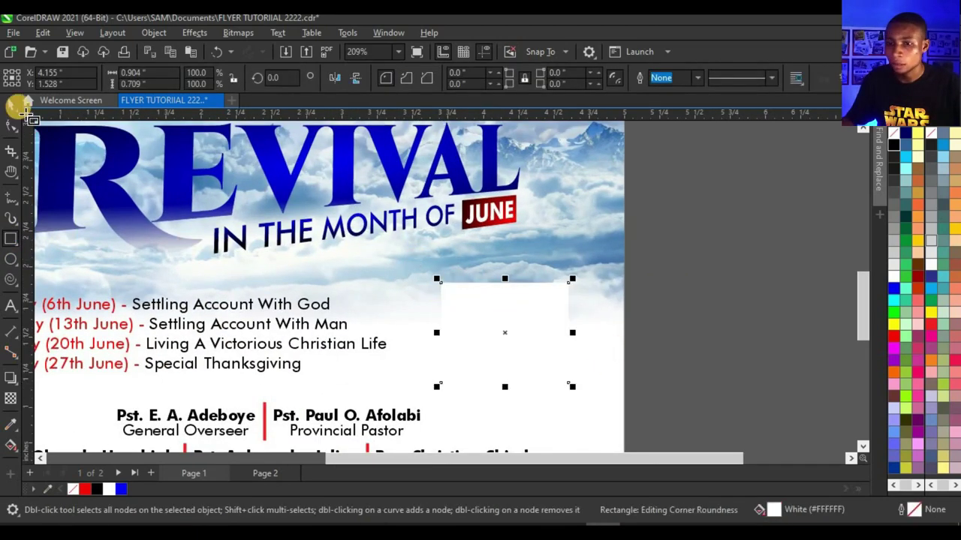
key(space)
click(121, 489)
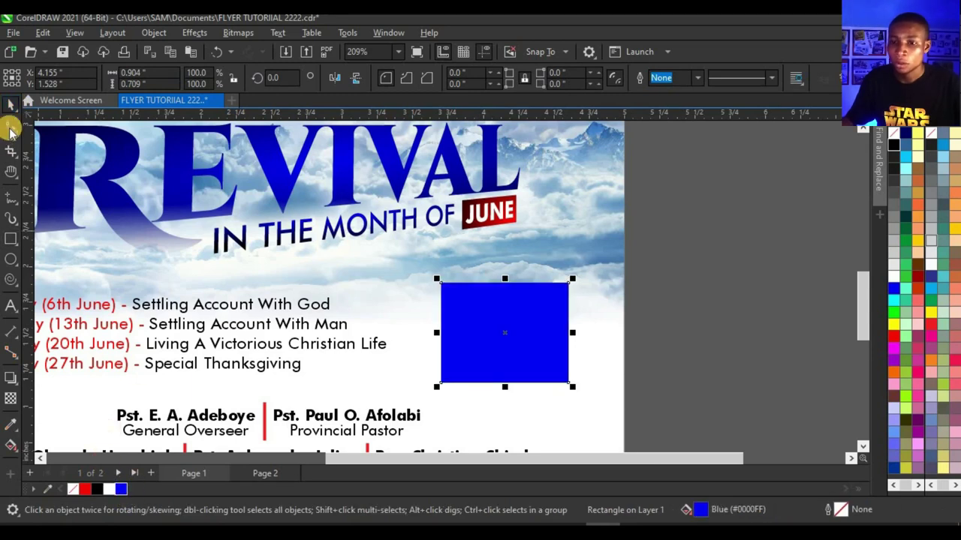
- Round all four corners of the blue rectangle with the Shape tool to about 0.11 inches
click(10, 128)
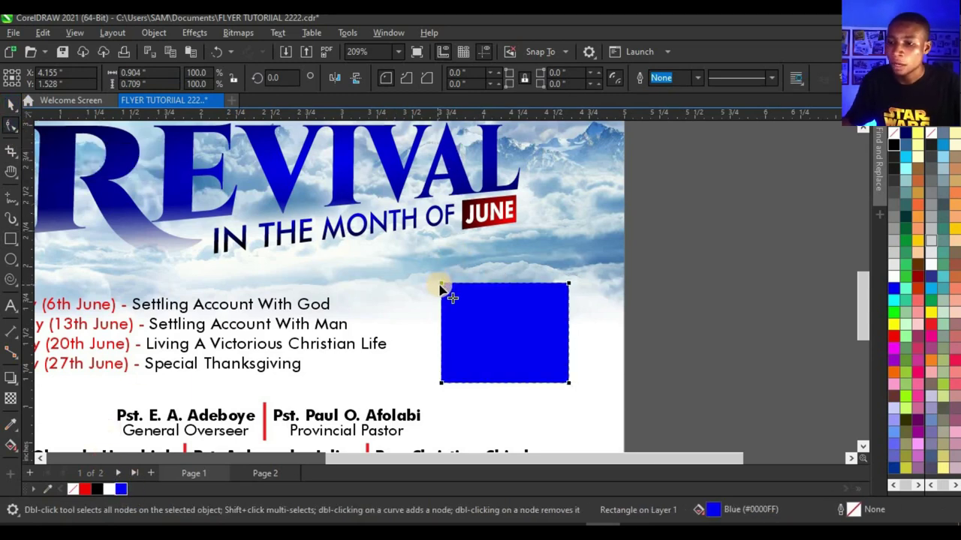
drag(448, 288, 456, 284)
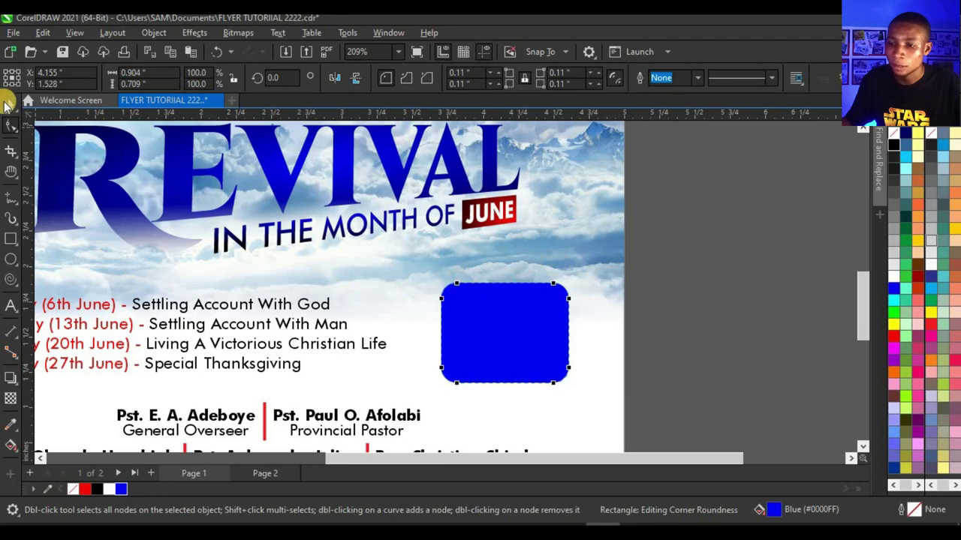
key(space)
- Duplicate the rounded rectangle, scaled from its center to about 0.822 by 0.645 inches, and fill the copy with light gray (#E6E6E6)
scroll(553, 330, up, 3)
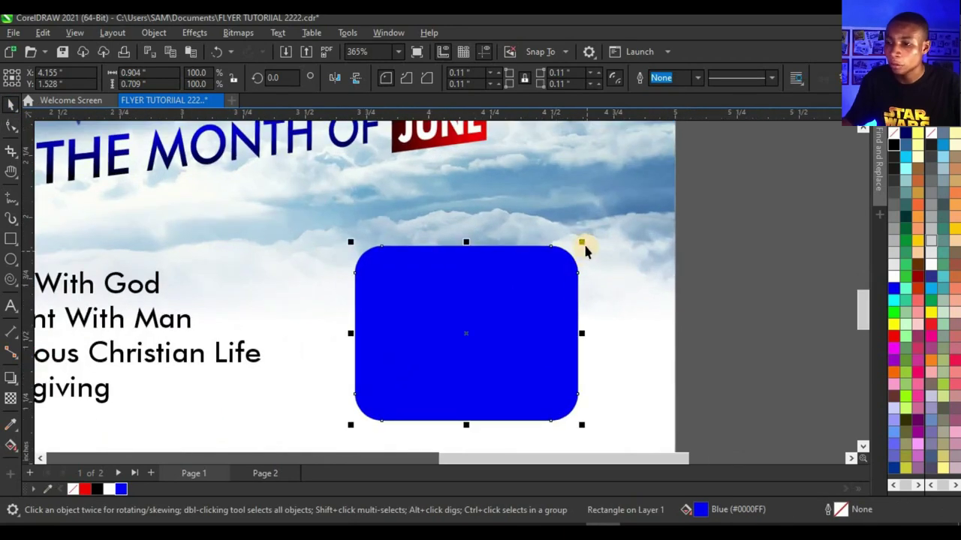
mouse_move(583, 244)
mouse_down()
mouse_move(583, 260)
mouse_move(586, 251)
mouse_up()
right_click(585, 251)
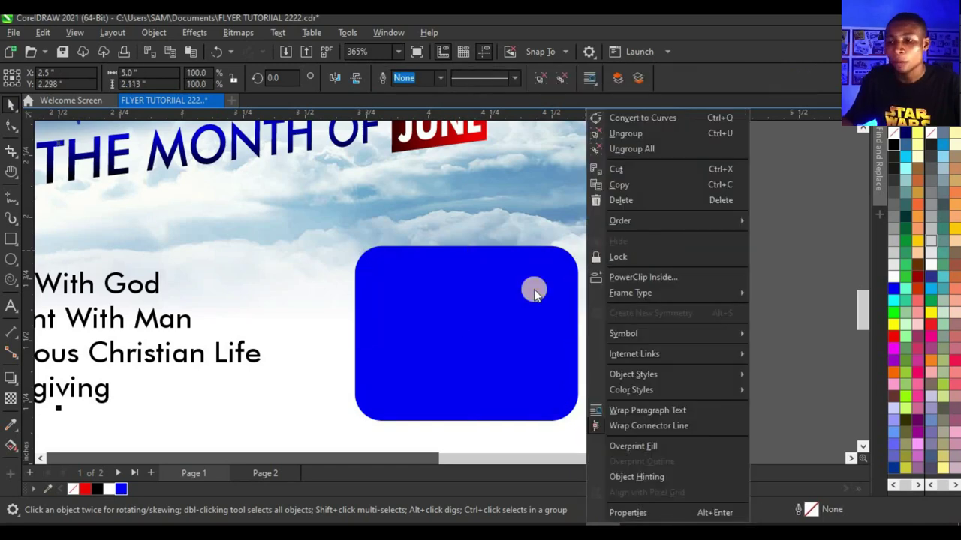
click(532, 292)
drag(390, 374, 755, 343)
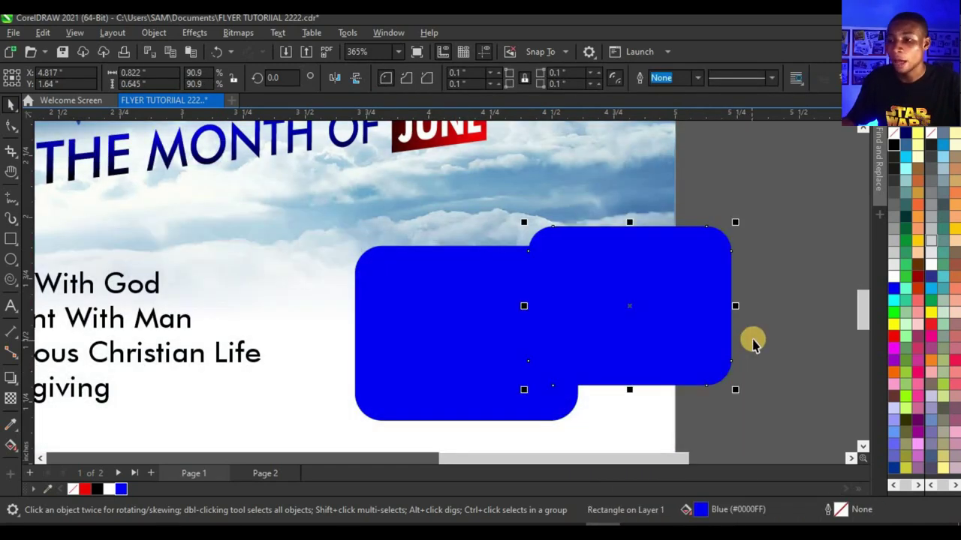
key(ctrl+z)
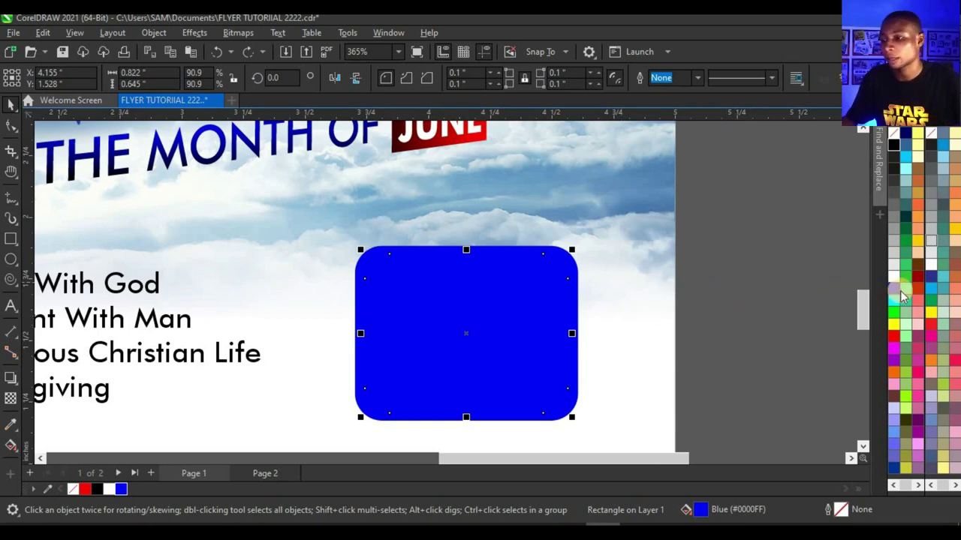
click(893, 265)
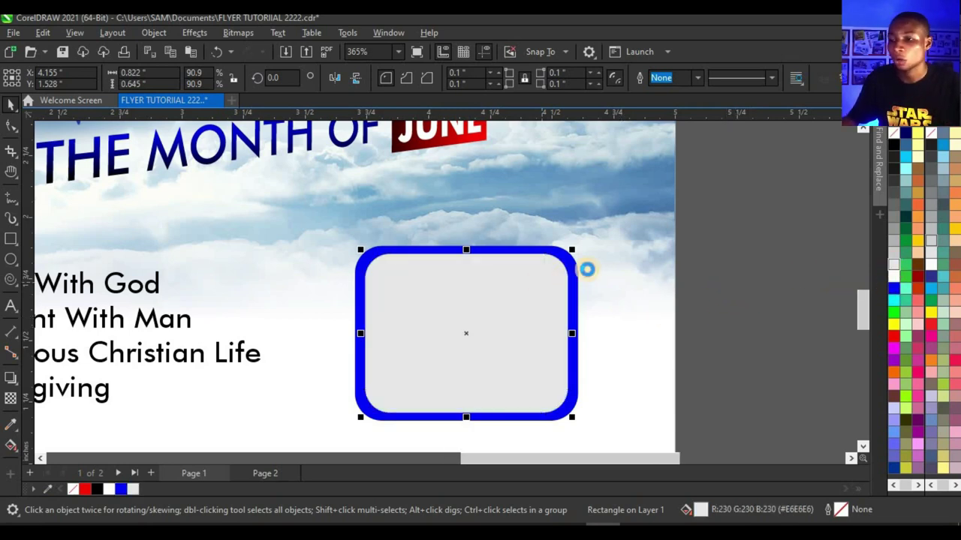
- Trim the blue rounded rectangle with the gray copy to make a hollow frame
scroll(585, 266, up, 3)
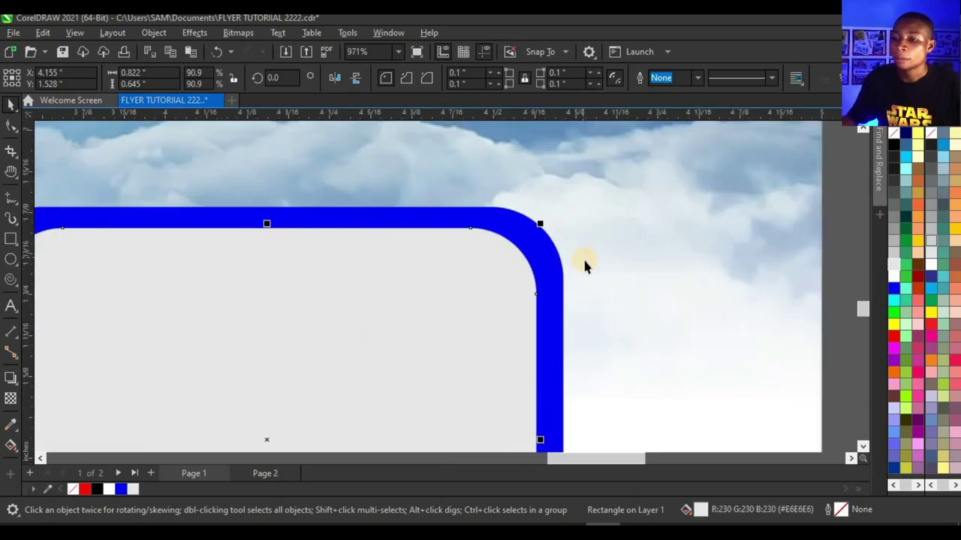
shift+click(500, 213)
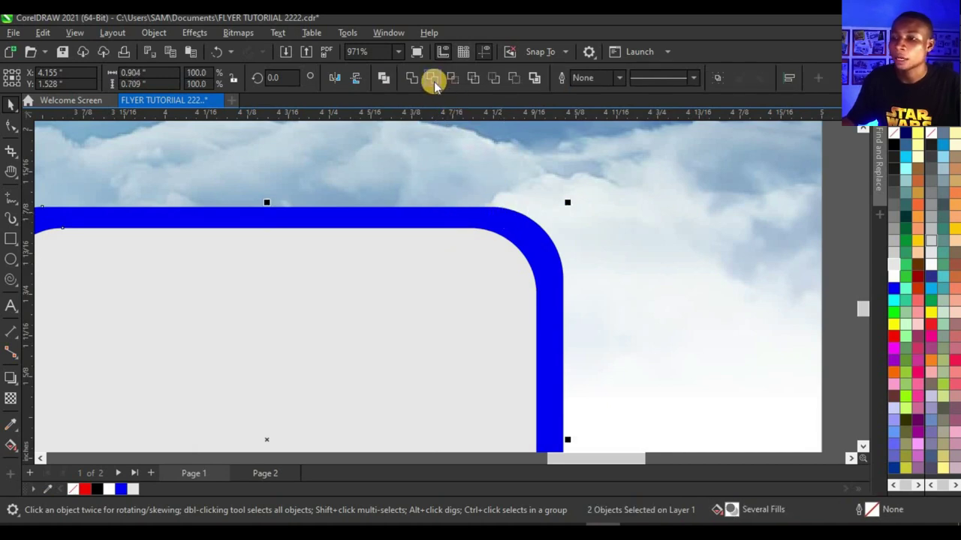
scroll(420, 199, down, 2)
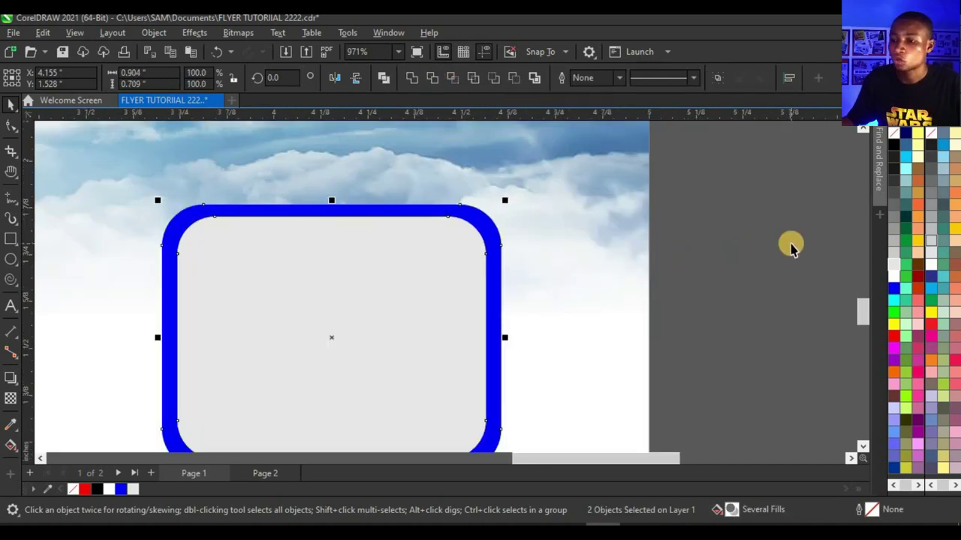
- Scale the inner gray rectangle from its center to about 0.767 by 0.602 inches and fill it with blue (#0000FF)
click(433, 258)
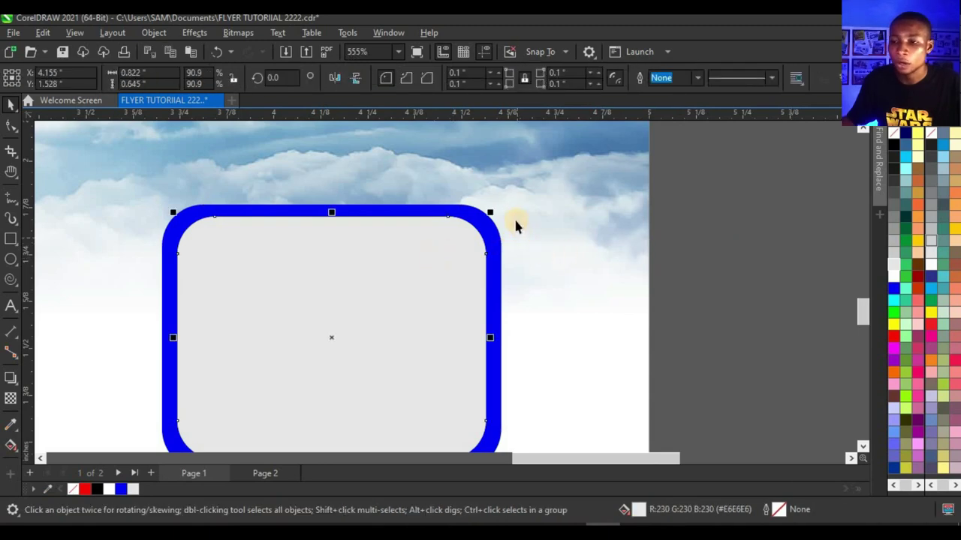
scroll(515, 223, up, 2)
drag(456, 219, 450, 225)
scroll(459, 240, down, 1)
scroll(467, 253, down, 3)
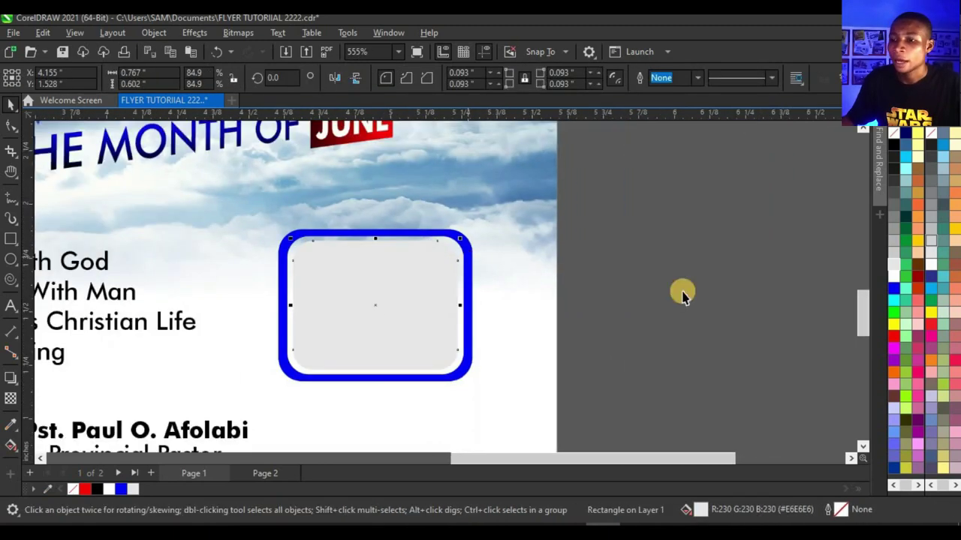
click(891, 293)
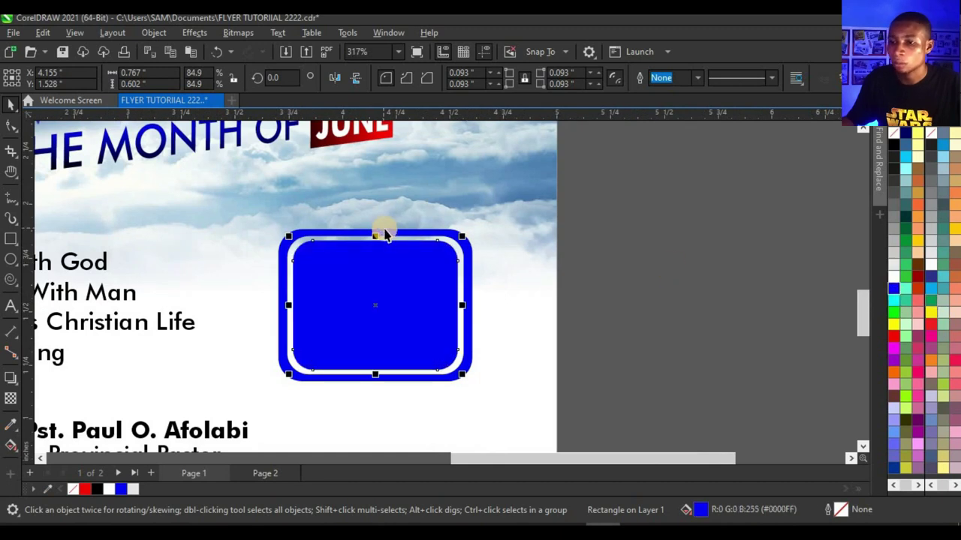
- Apply a linear fountain fill to the inner rounded rectangle, running from blue at the upper left to black at the lower right
scroll(380, 224, up, 1)
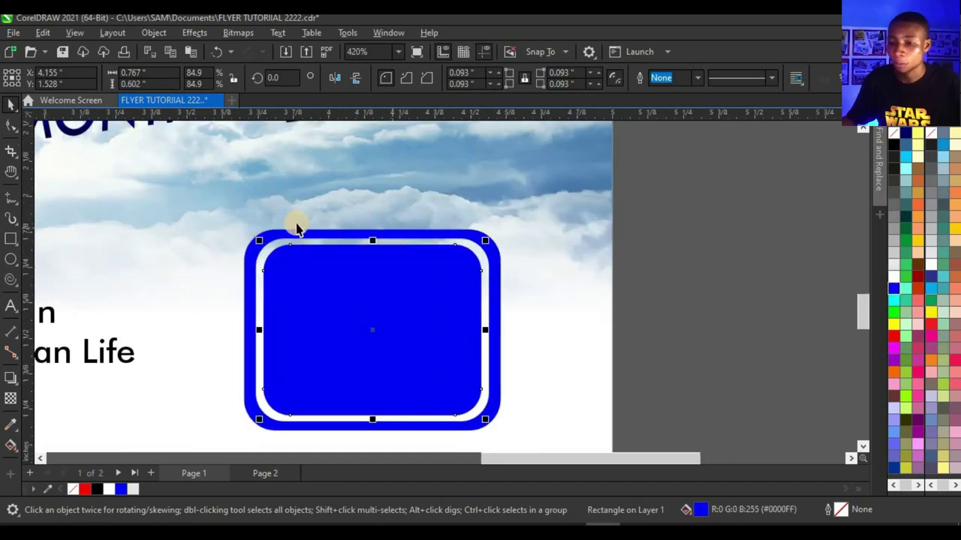
click(10, 449)
drag(343, 281, 615, 383)
click(96, 489)
drag(343, 282, 301, 313)
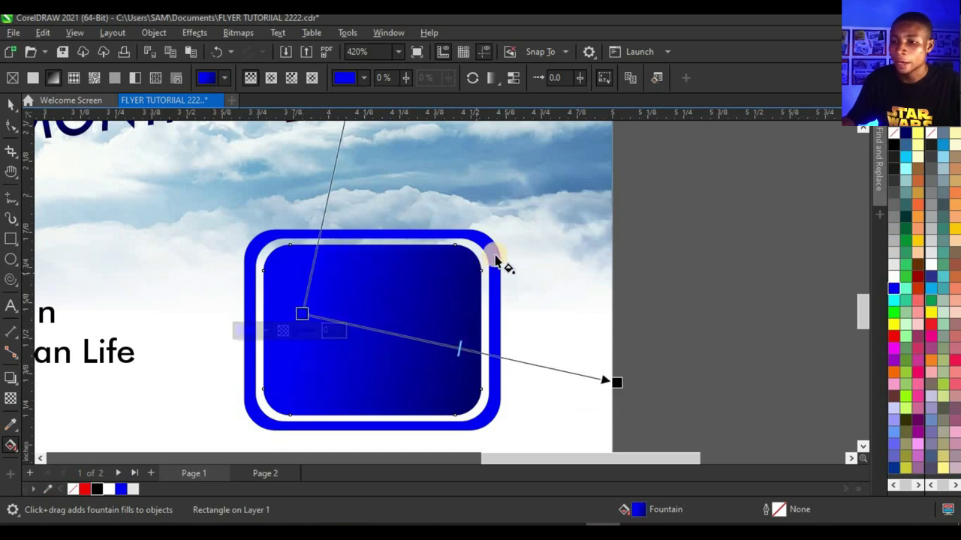
- Apply a horizontal linear fountain fill to the outer frame, running from blue on its right side to black on its left
click(496, 251)
drag(434, 310, 166, 307)
drag(109, 458, 59, 308)
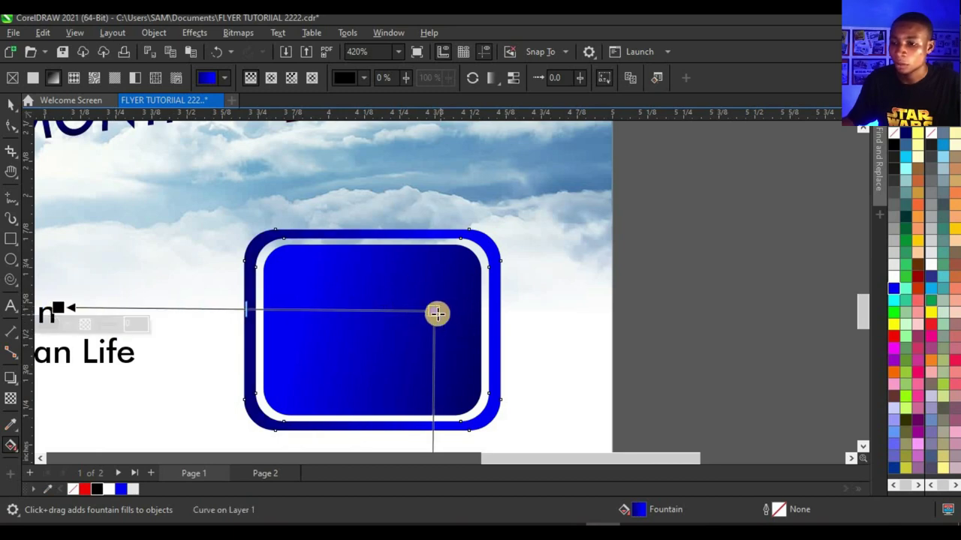
drag(437, 313, 463, 313)
scroll(501, 308, down, 3)
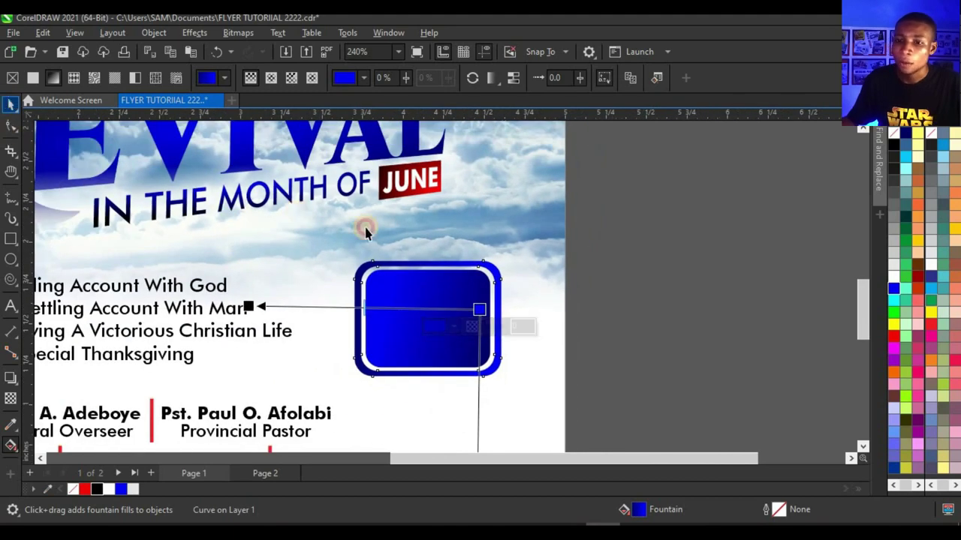
scroll(365, 231, down, 4)
click(453, 279)
- Add the artistic text "9am prompt" on two lines beside the page, next to the blue box
scroll(453, 279, up, 4)
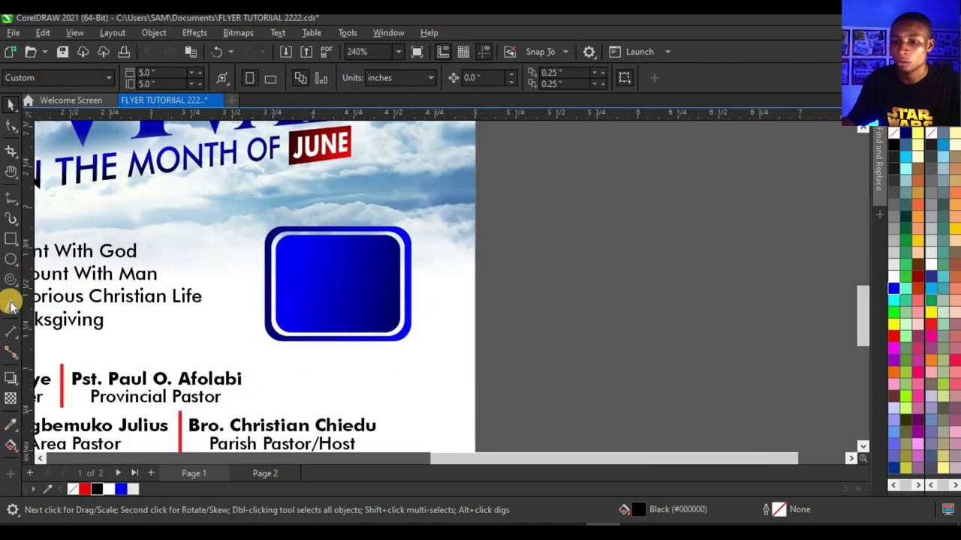
key(F8)
click(508, 251)
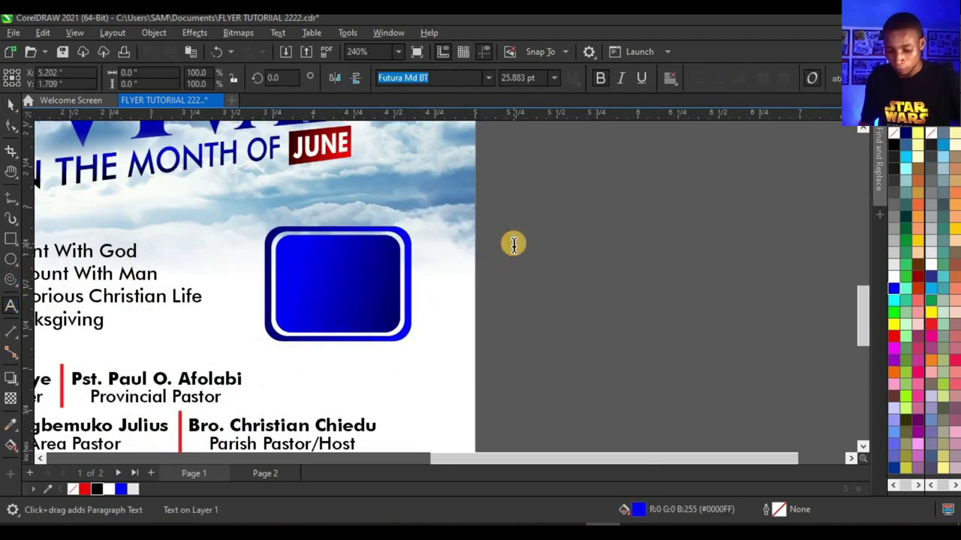
text(9am )
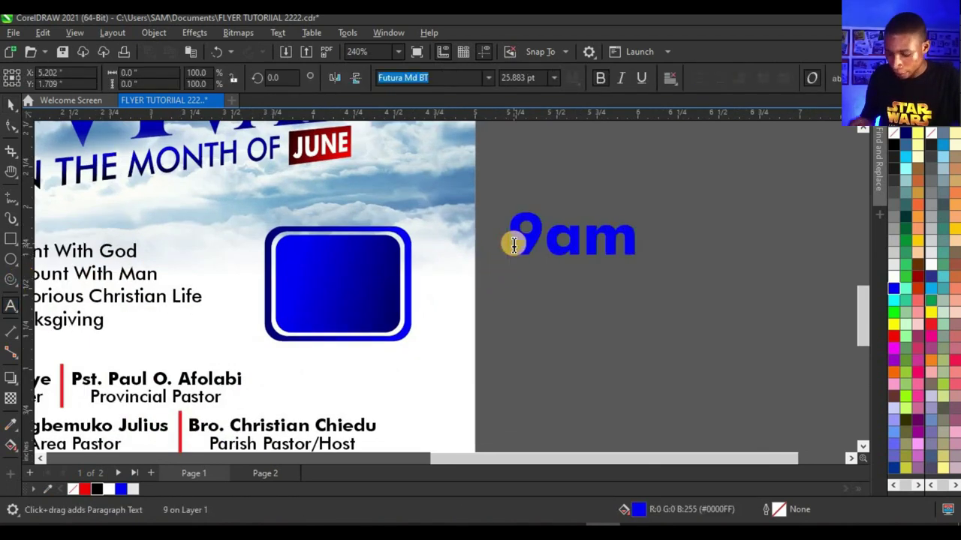
text(prompt)
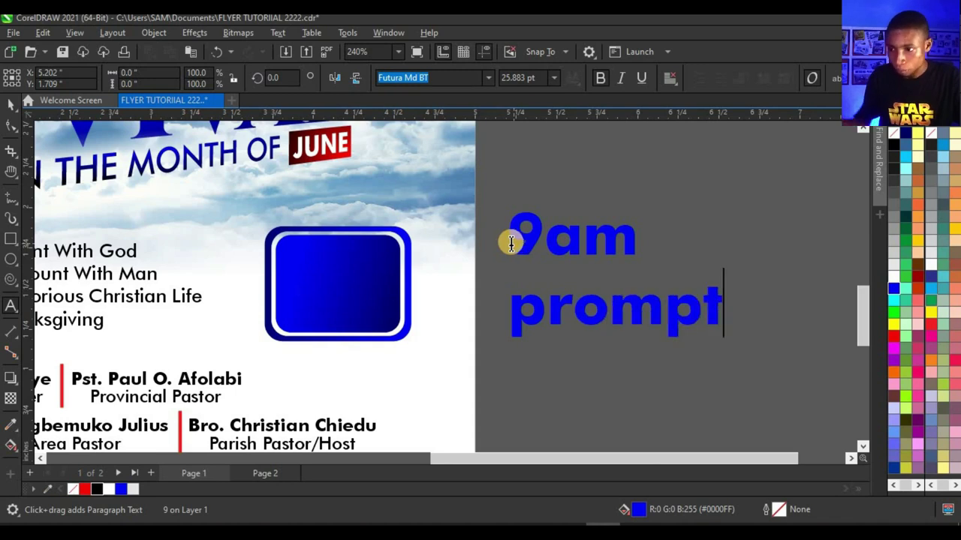
key(Escape)
click(9, 105)
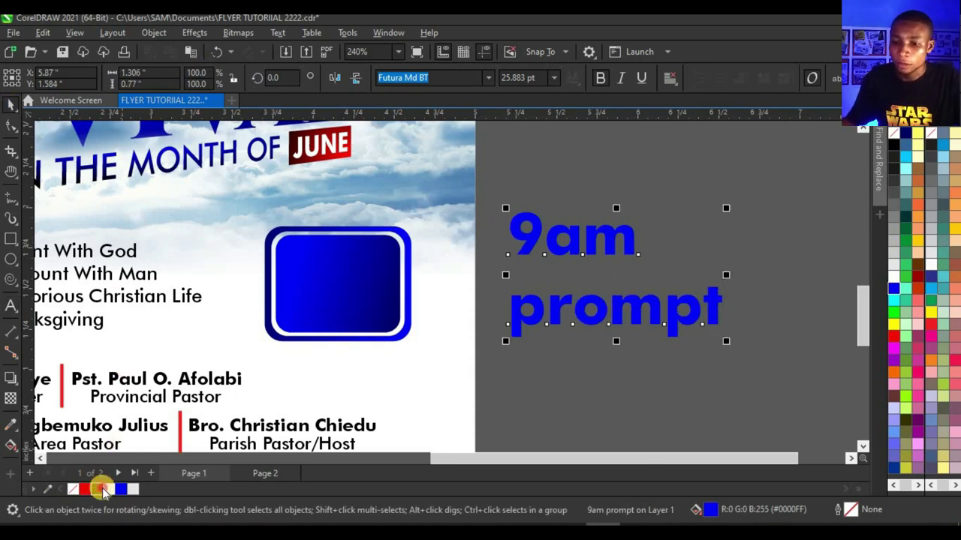
- Fill the "9am prompt" text with white and change its case to UPPERCASE
click(97, 488)
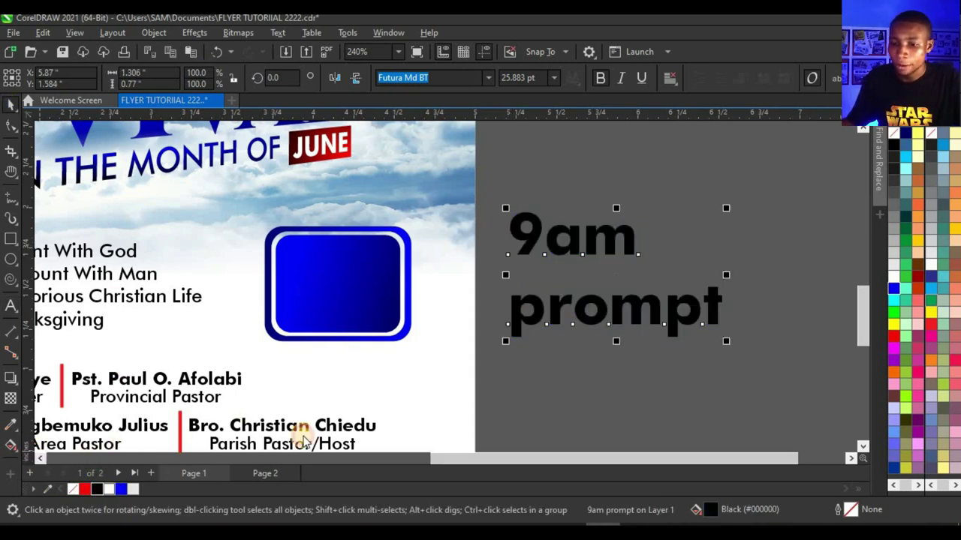
click(109, 489)
click(276, 35)
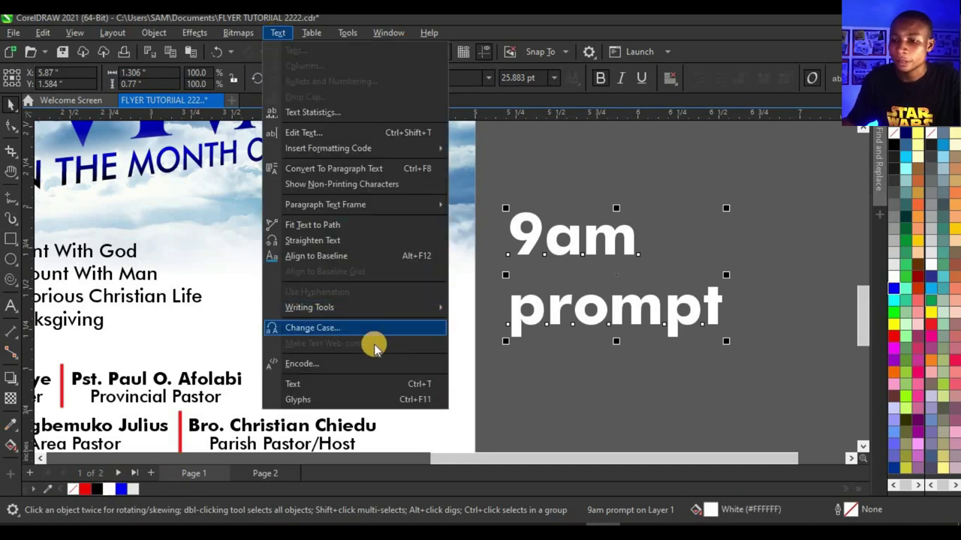
click(392, 324)
click(463, 259)
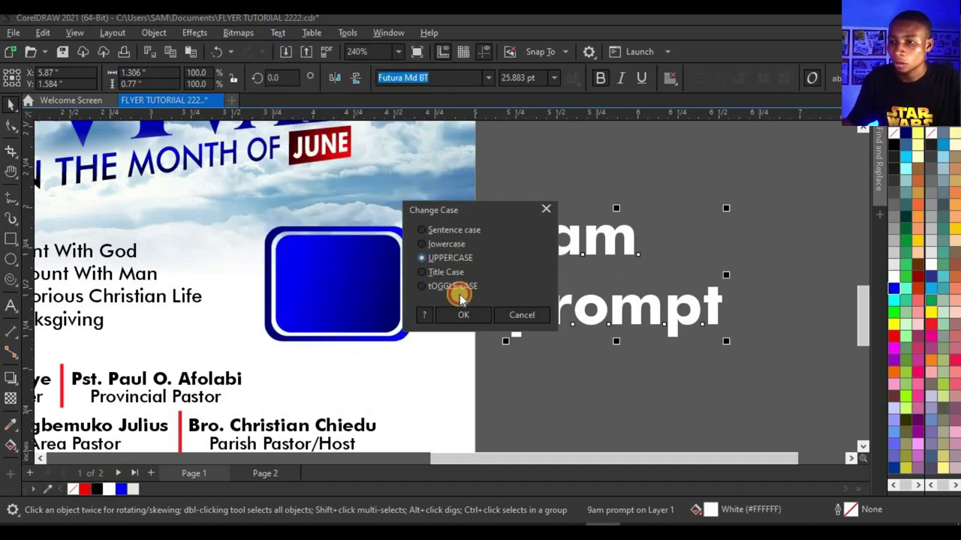
click(462, 313)
- Scale the "9AM PROMPT" text down to about 18 pt and place it over the blue box
drag(404, 334, 329, 334)
drag(528, 361, 455, 373)
click(365, 275)
drag(366, 278, 363, 274)
- Break the text apart into separate lines, scale PROMPT to about 0.574 inches wide and place it closely beneath 9AM
key(ctrl+k)
click(363, 274)
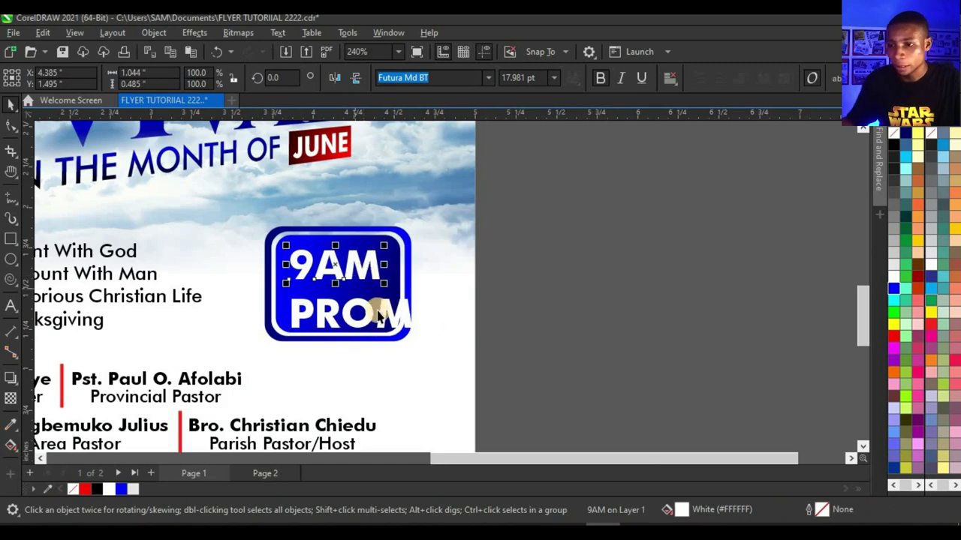
click(379, 316)
drag(466, 333, 390, 343)
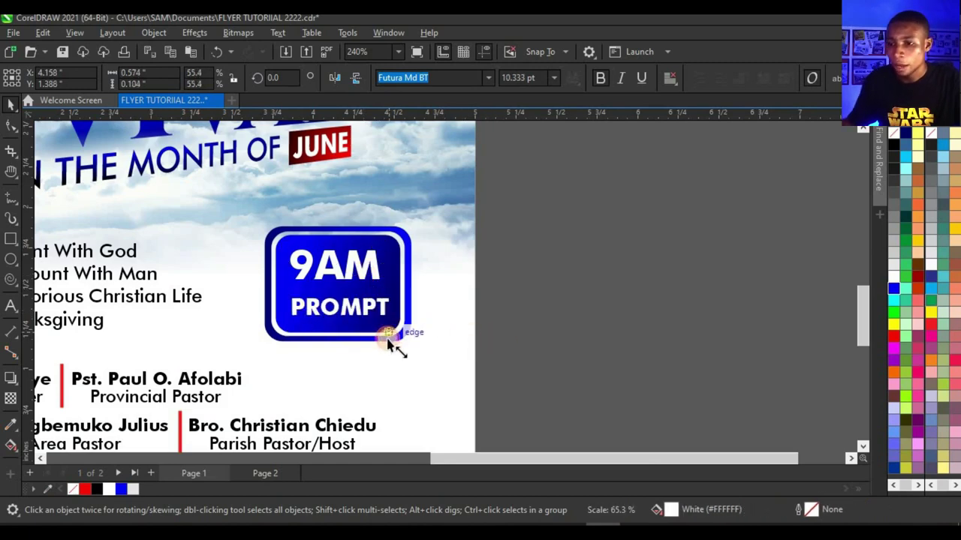
scroll(353, 300, up, 1)
drag(350, 307, 348, 283)
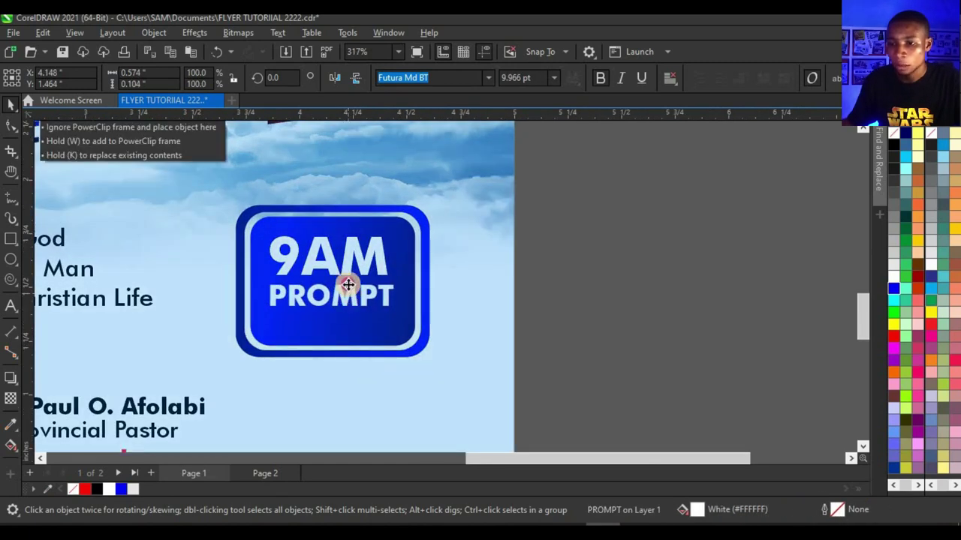
- Align 9AM and PROMPT on a common vertical center line and center both horizontally on the inner blue rectangle
shift+click(333, 266)
key(c)
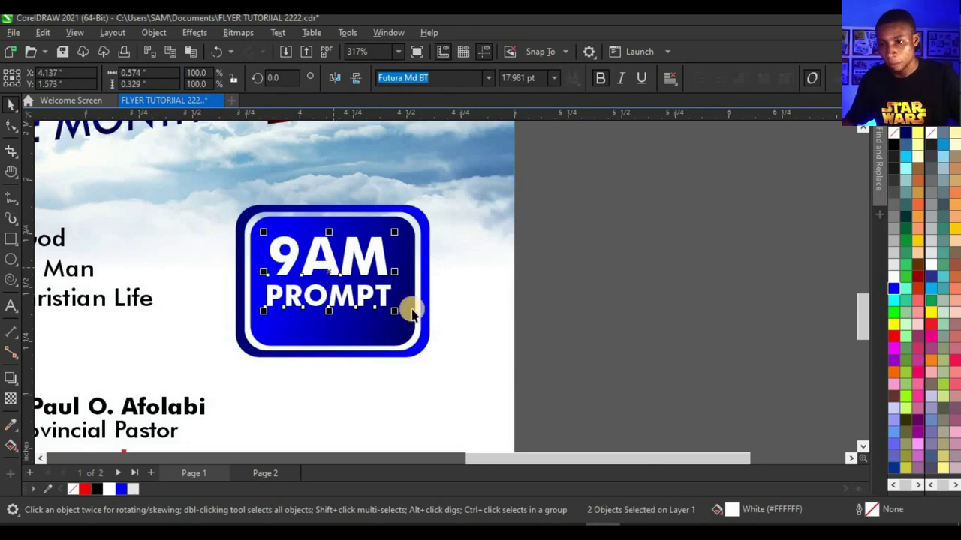
shift+click(411, 310)
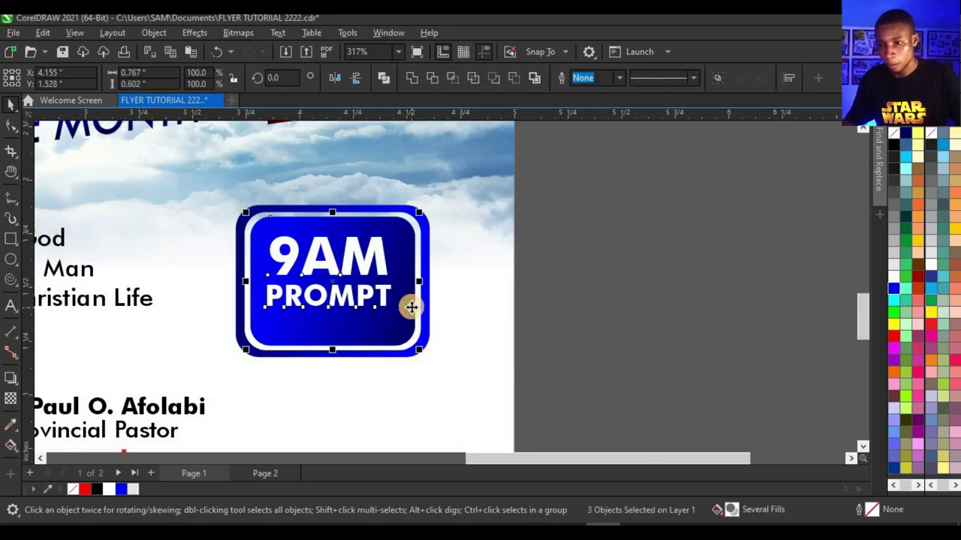
key(c)
- Group 9AM and PROMPT and center the group vertically on the inner blue rectangle
drag(620, 217, 203, 316)
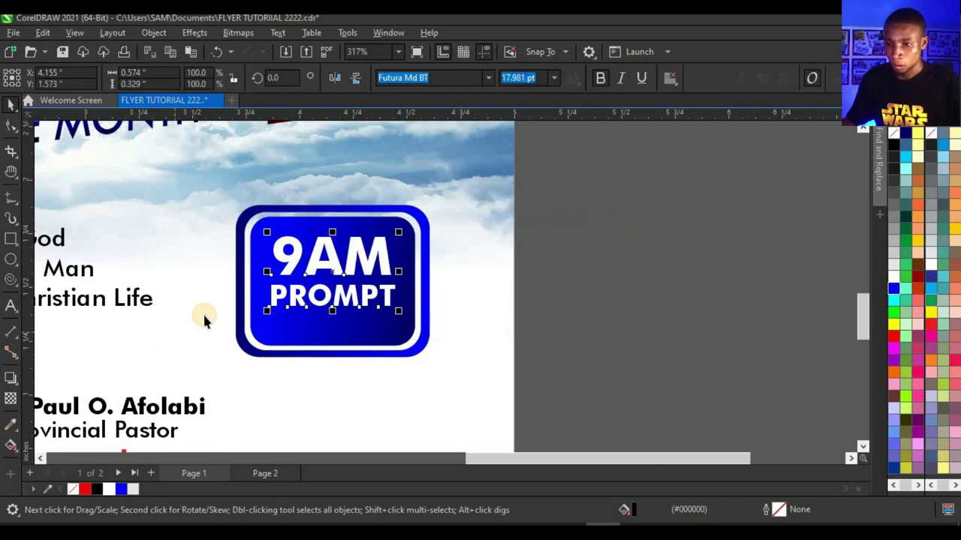
key(ctrl+g)
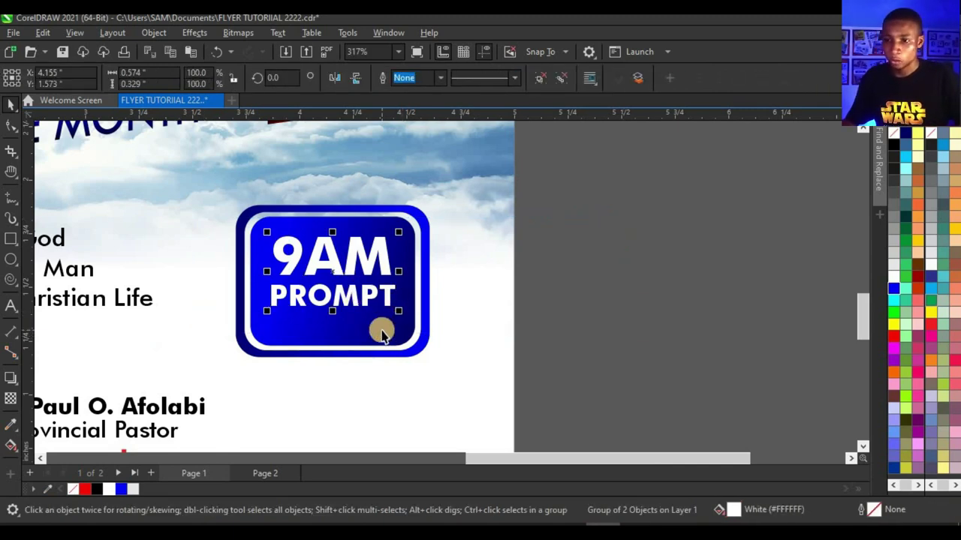
shift+click(381, 333)
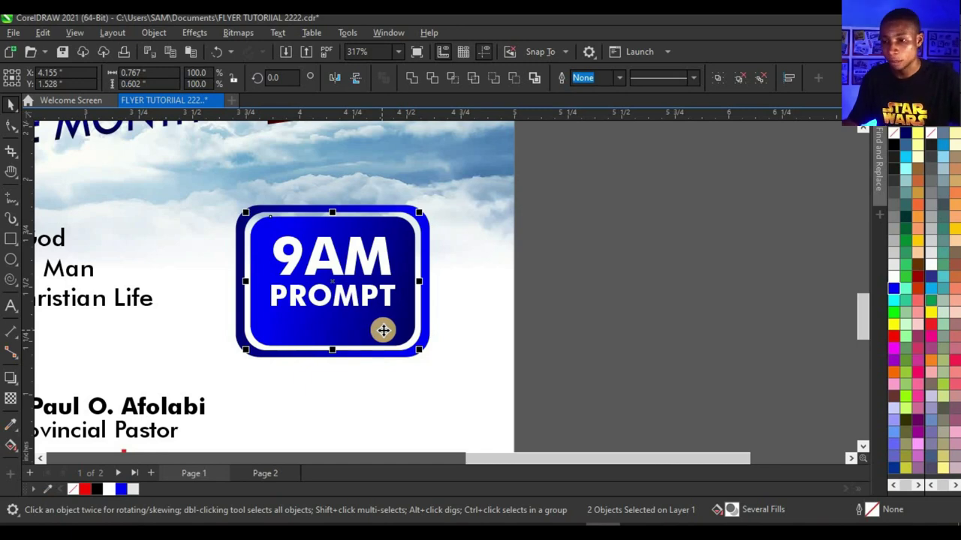
key(e)
- Review the whole flyer layout with the finished time box, checking the spacing between headline, schedule and header
scroll(405, 307, down, 1)
click(566, 285)
scroll(395, 328, down, 1)
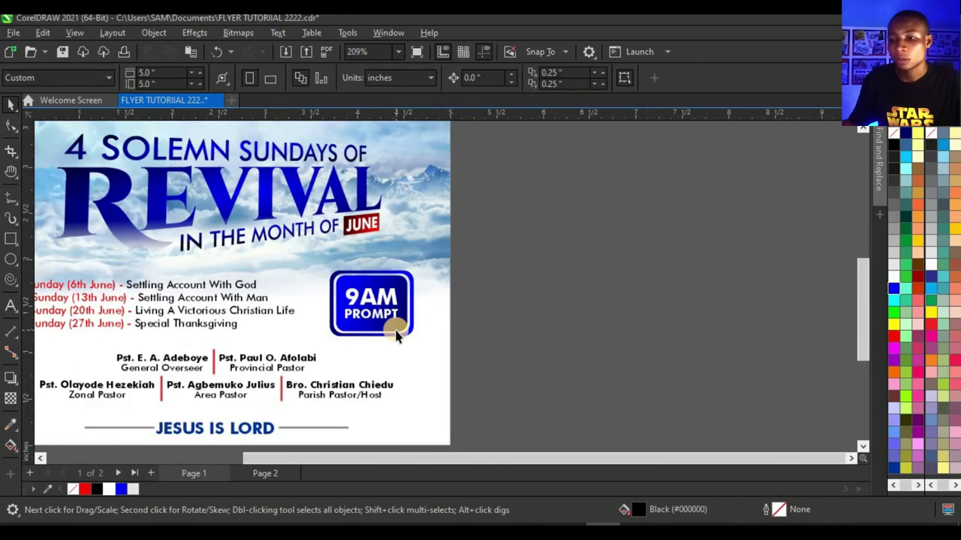
scroll(396, 335, down, 3)
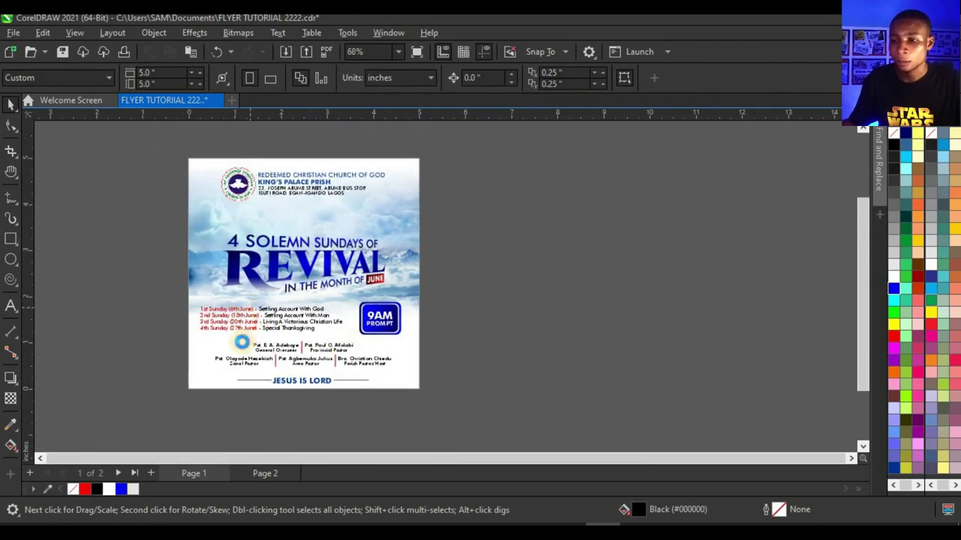
scroll(241, 342, up, 1)
scroll(357, 391, down, 2)
scroll(222, 214, up, 2)
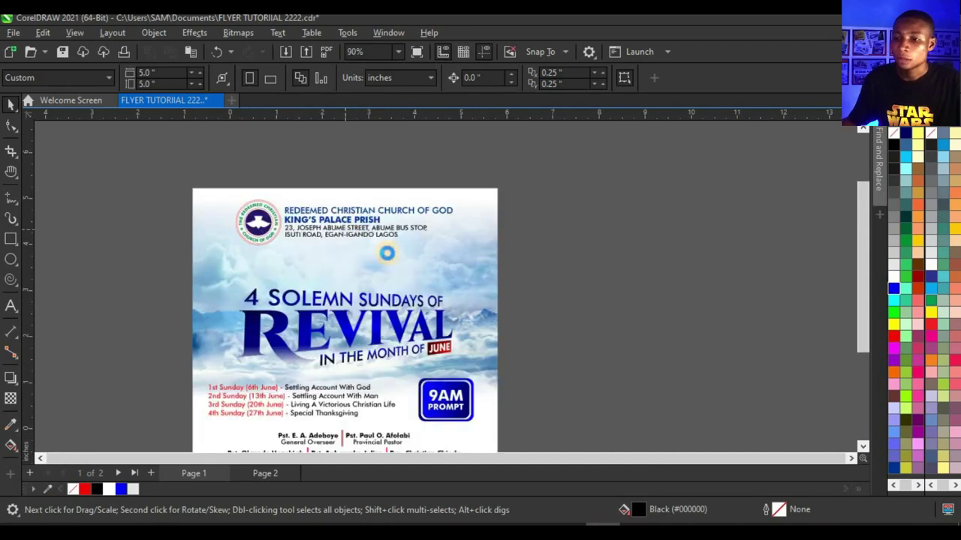
scroll(285, 333, down, 1)
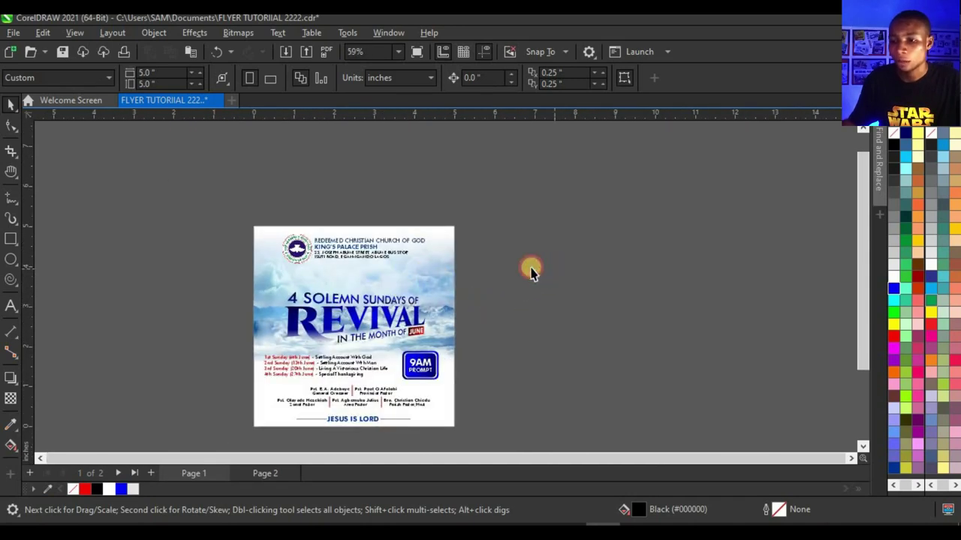
- Move the REVIVAL headline group straight up by about 0.21 inches, to Y 2.509 inches
drag(554, 257, 187, 353)
click(349, 319)
scroll(424, 301, up, 2)
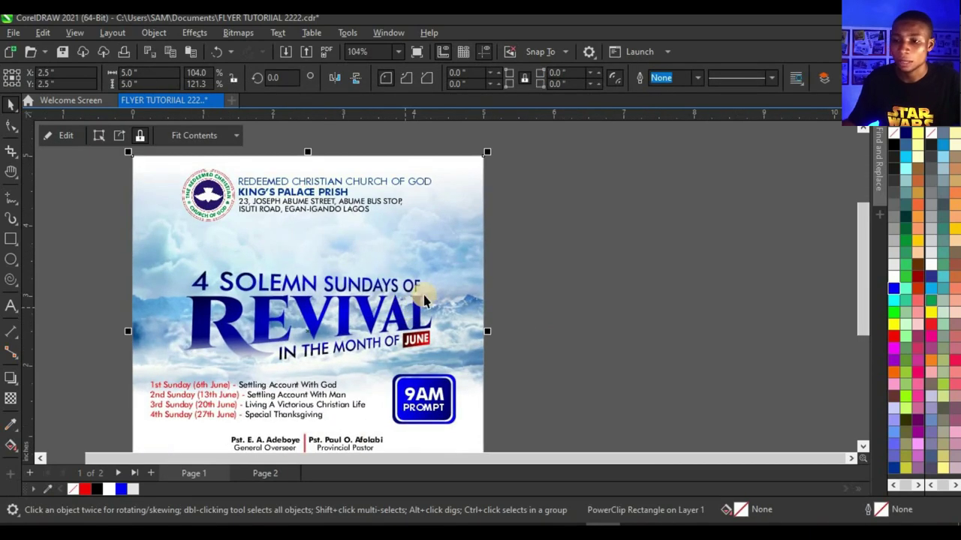
click(403, 293)
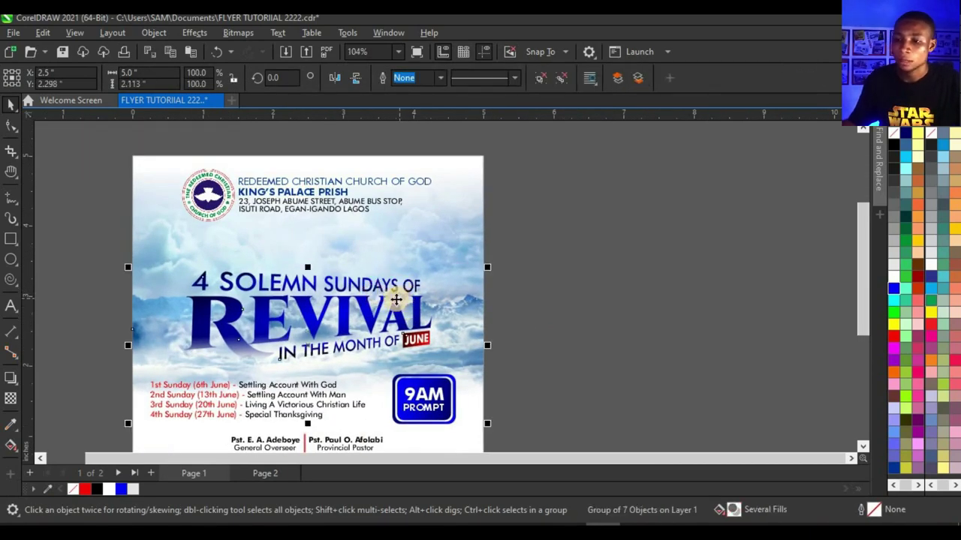
drag(447, 283, 485, 268)
key(ctrl+z)
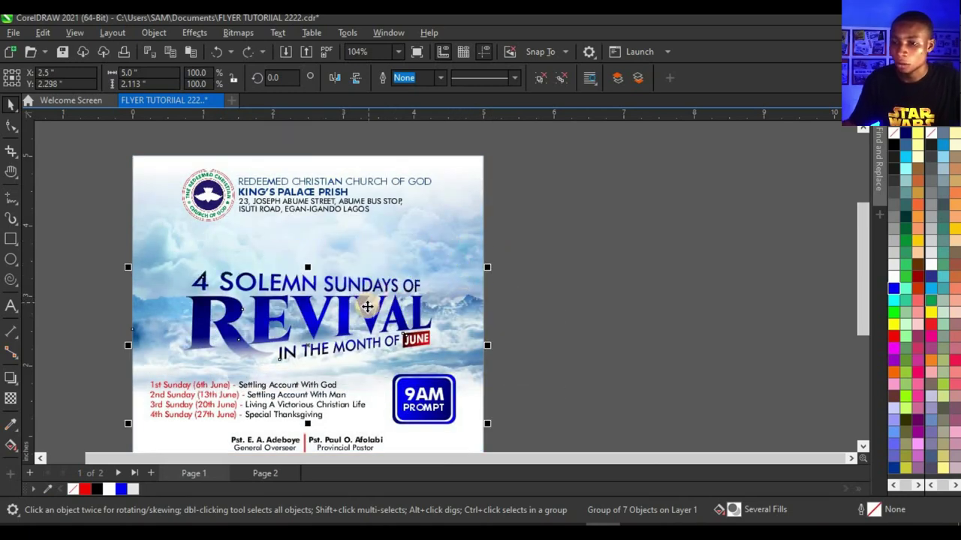
drag(367, 306, 368, 291)
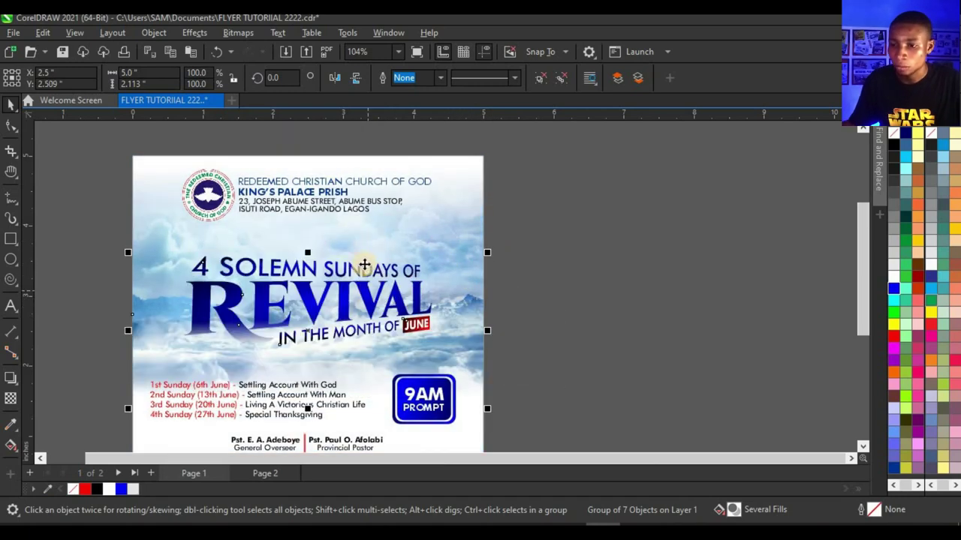
scroll(420, 254, down, 2)
- Select the cloud bitmap inside the background PowerClip and move it straight up to about Y 3.208 inches
click(435, 238)
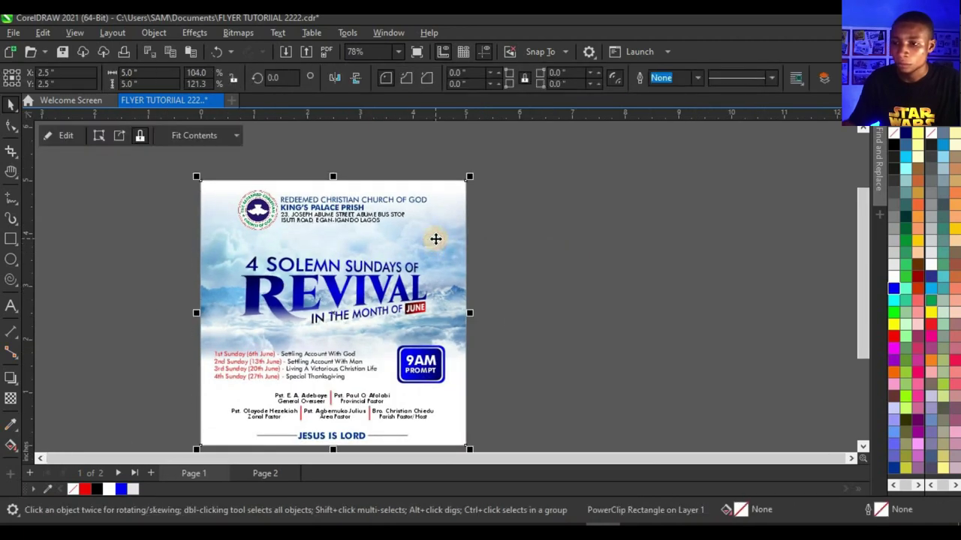
ctrl+click(435, 238)
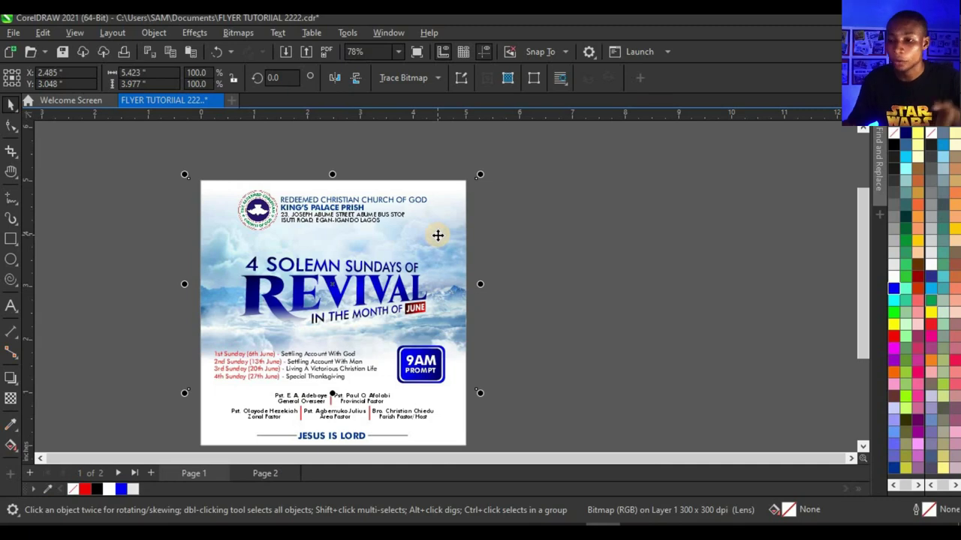
drag(439, 236, 437, 232)
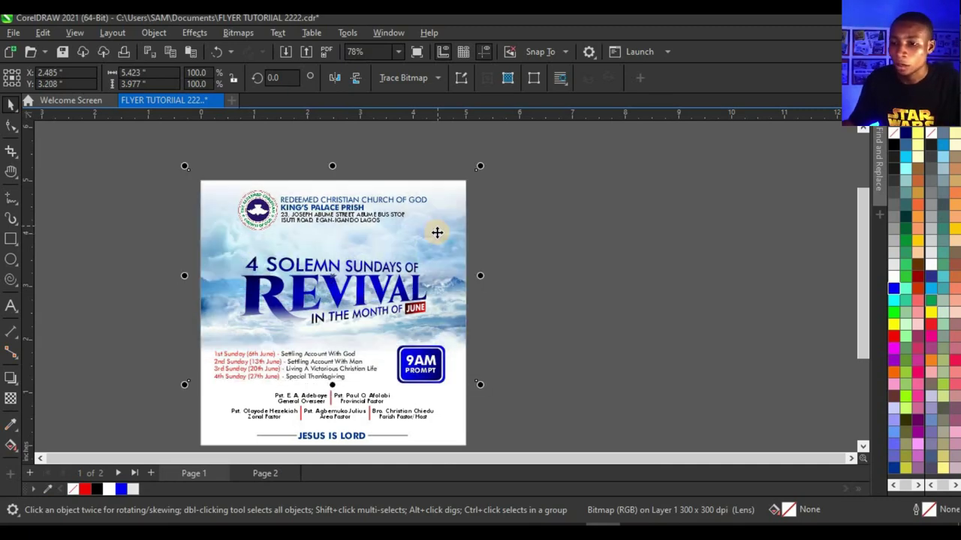
click(490, 249)
- Move the four-line Sunday schedule text slightly upward, to about X 1.791 and Y 1.575 inches
scroll(488, 251, down, 2)
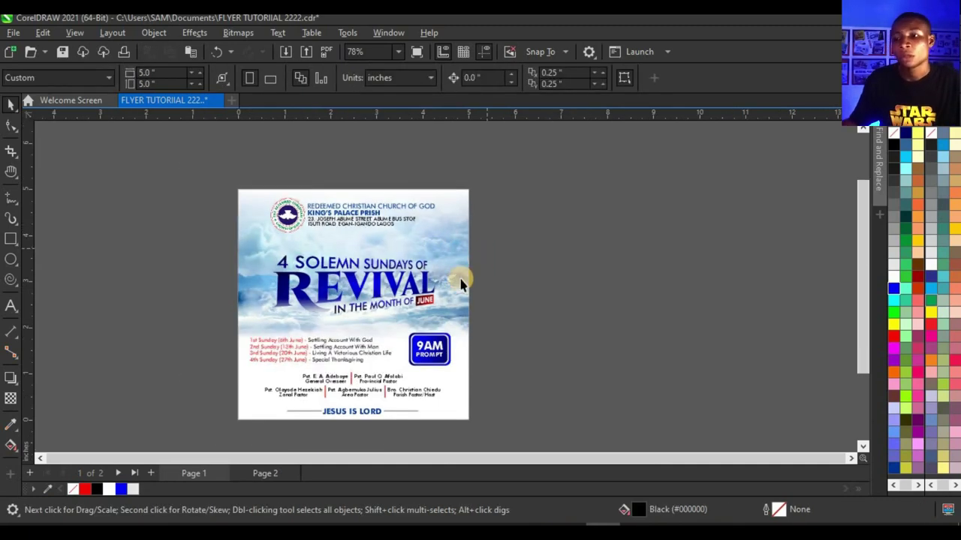
scroll(408, 344, up, 2)
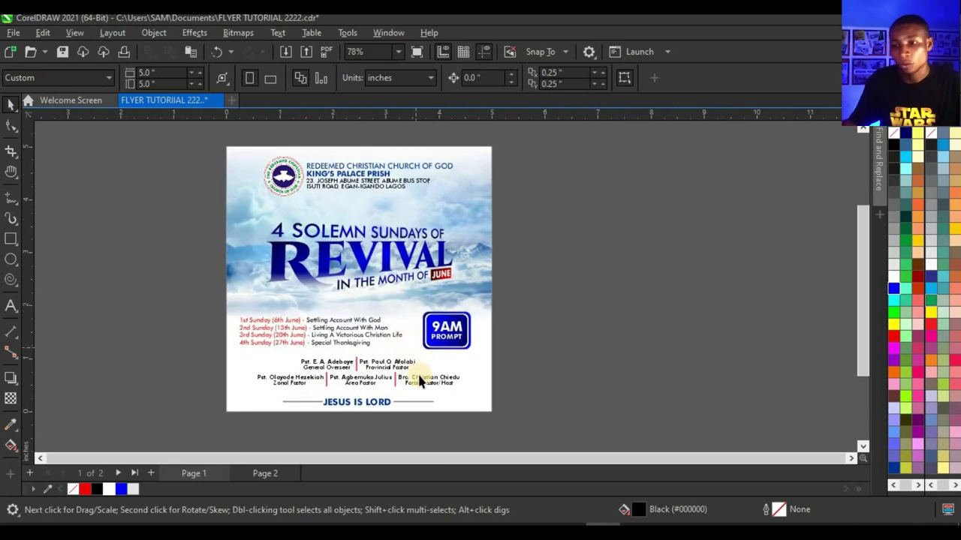
scroll(319, 334, up, 3)
click(317, 332)
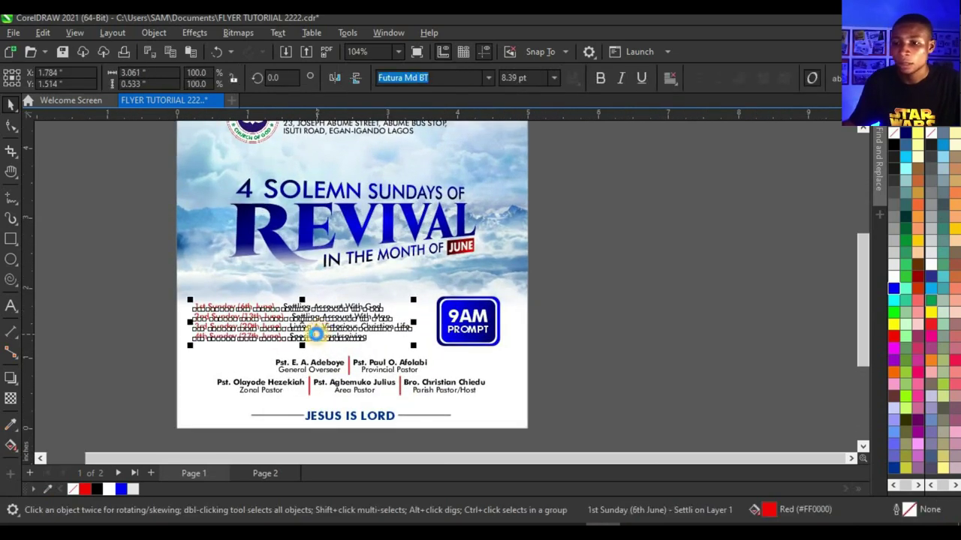
scroll(318, 330, up, 1)
drag(321, 327, 321, 321)
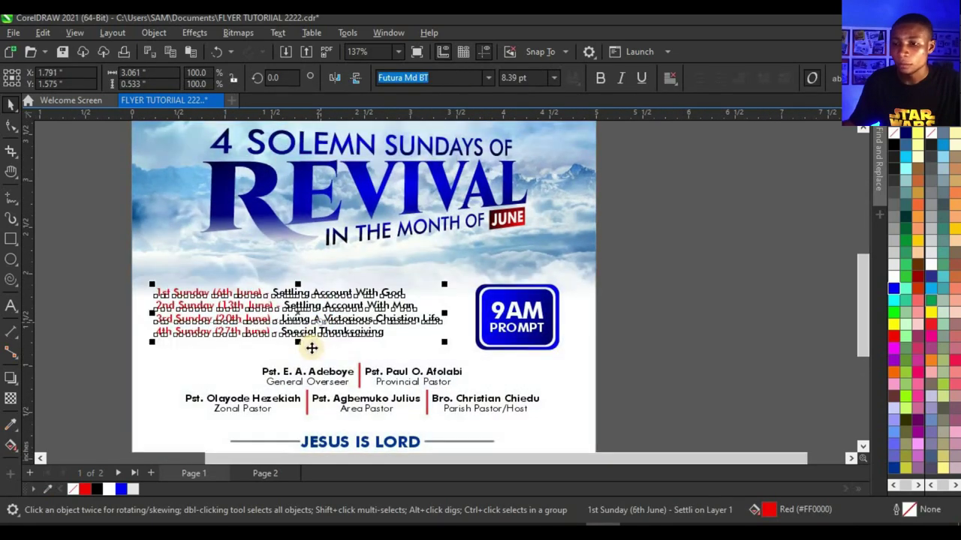
- Fill the 5 by 5 inch background PowerClip rectangle with white
scroll(318, 347, down, 1)
click(545, 277)
scroll(455, 300, down, 4)
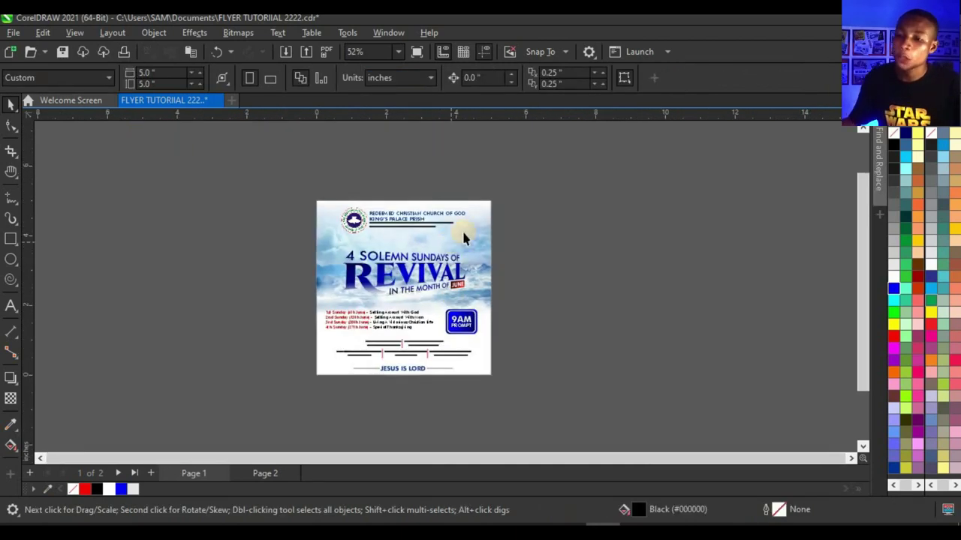
scroll(461, 229, up, 2)
click(484, 222)
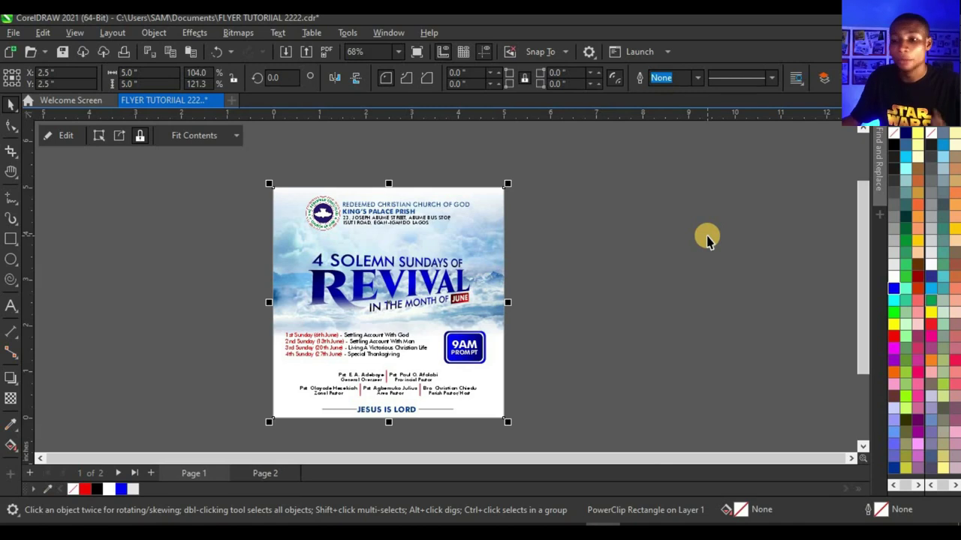
click(893, 276)
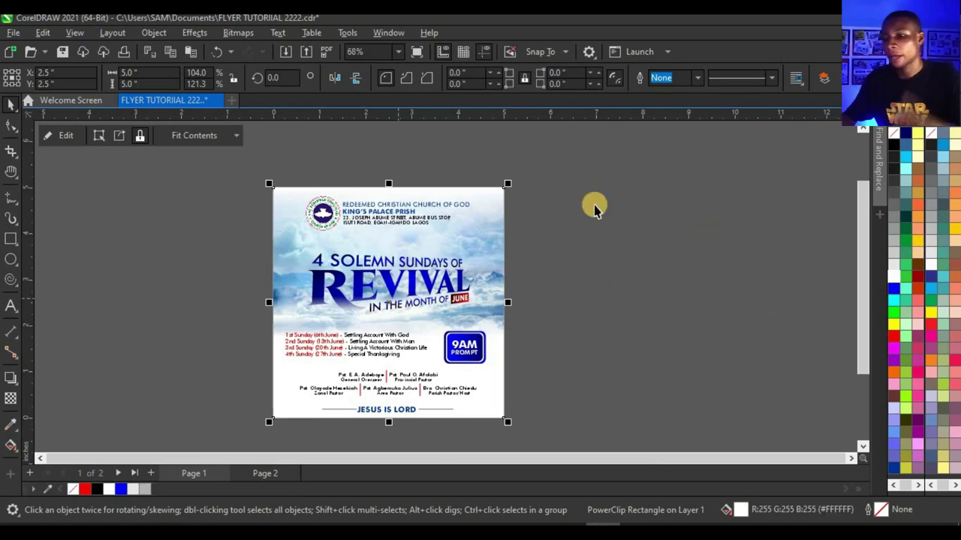
- Leave the PowerClip contents without changing them and fill the background rectangle with light grey (#B3B3B3)
double_click(481, 209)
ctrl+click(601, 219)
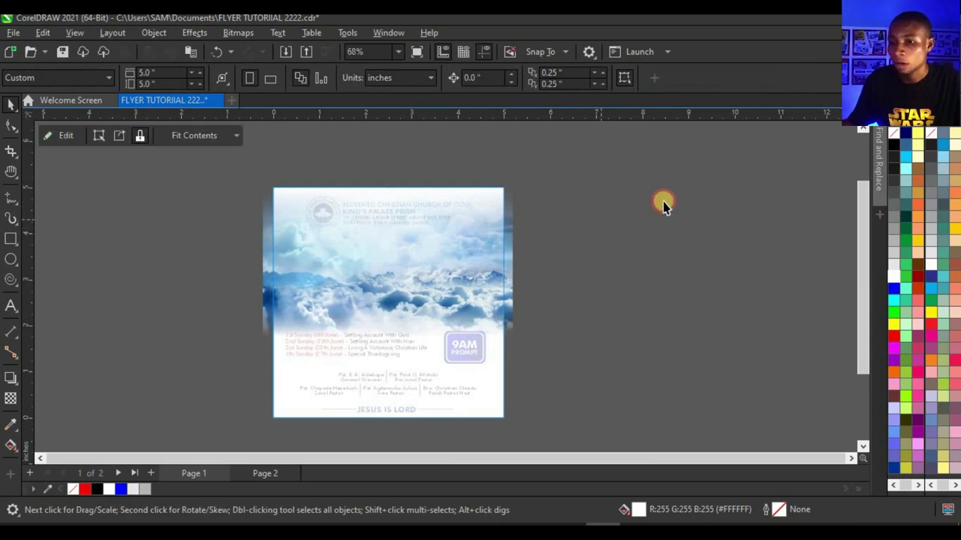
click(897, 248)
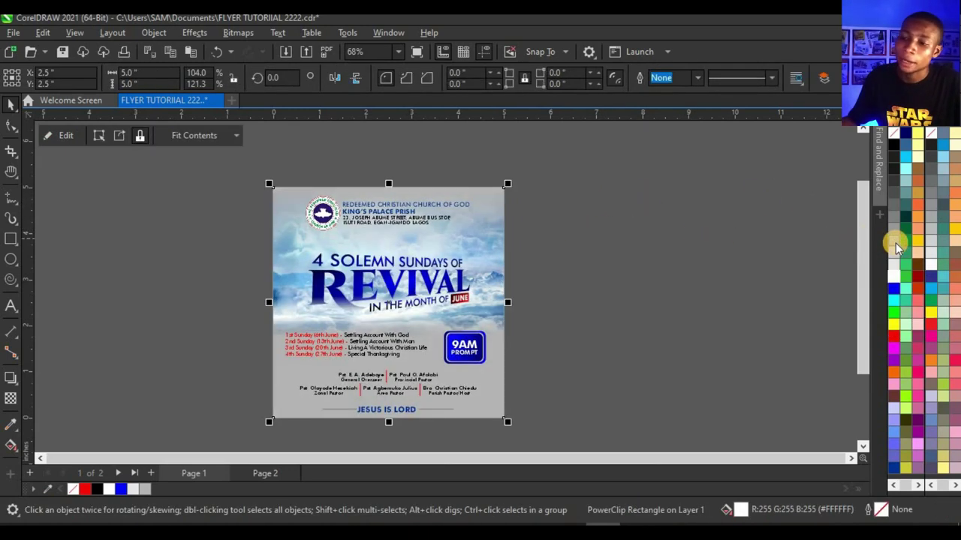
- Apply a horizontal linear fountain fill from grey to white across the background rectangle, adding a white node near the middle at 53%
click(11, 446)
drag(284, 310, 475, 310)
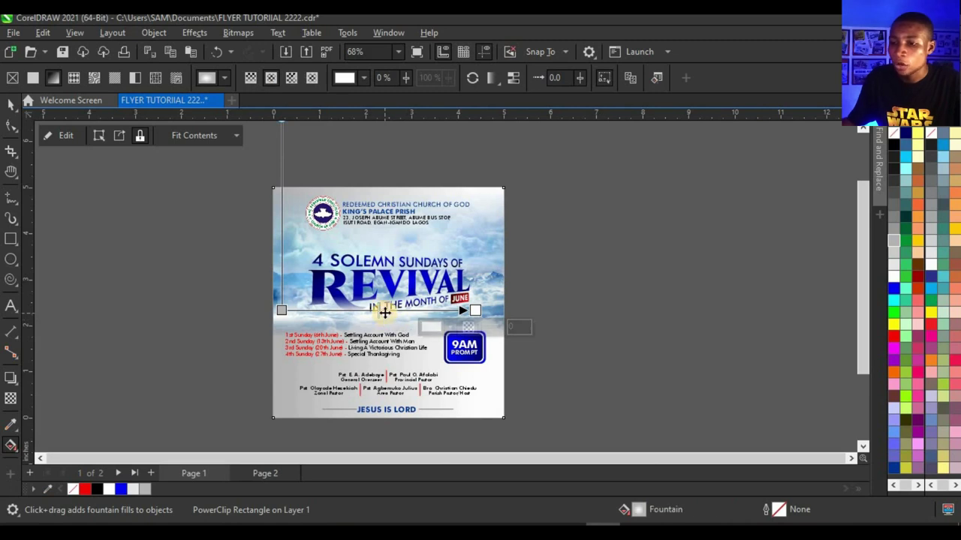
click(384, 310)
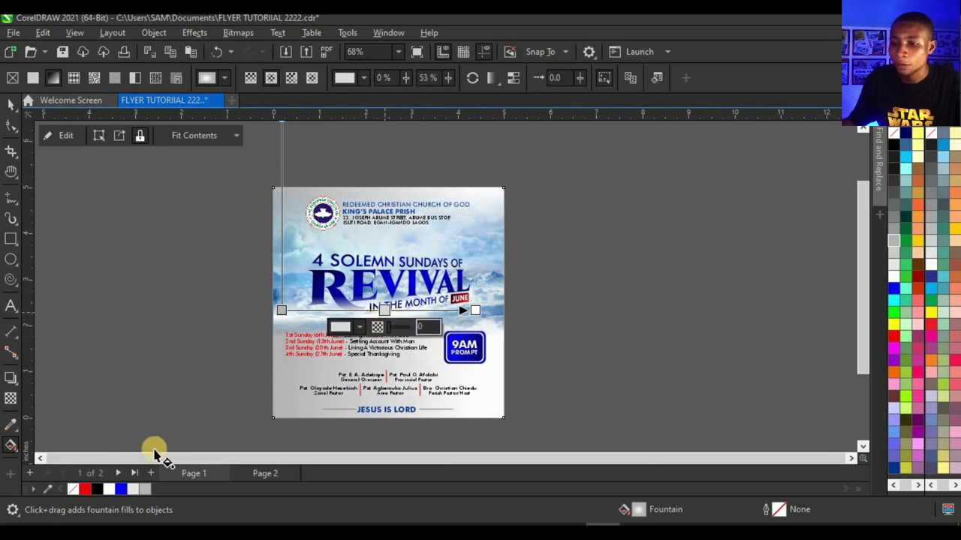
drag(111, 491, 471, 310)
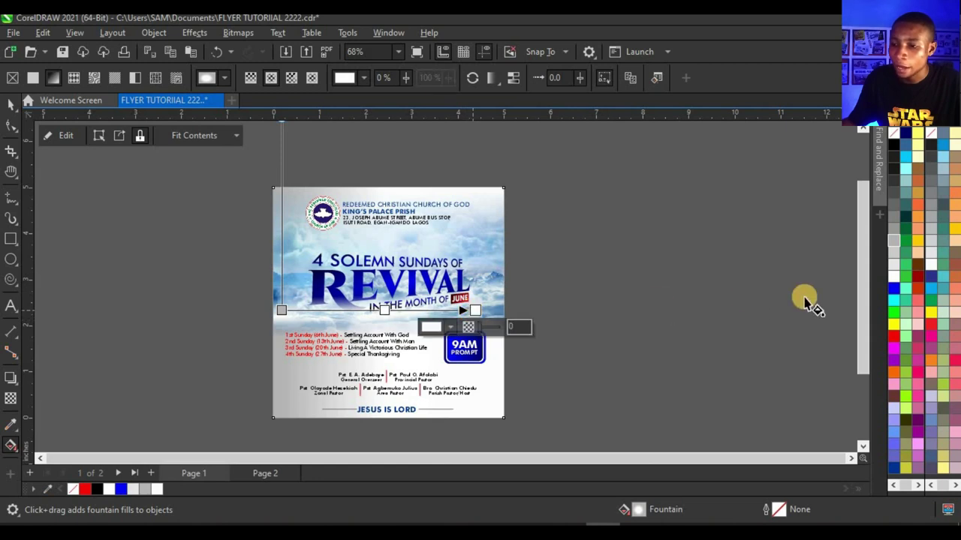
- Recolour the gradient's end node grey and stretch both end nodes horizontally well beyond the flyer's side edges
drag(857, 247, 565, 317)
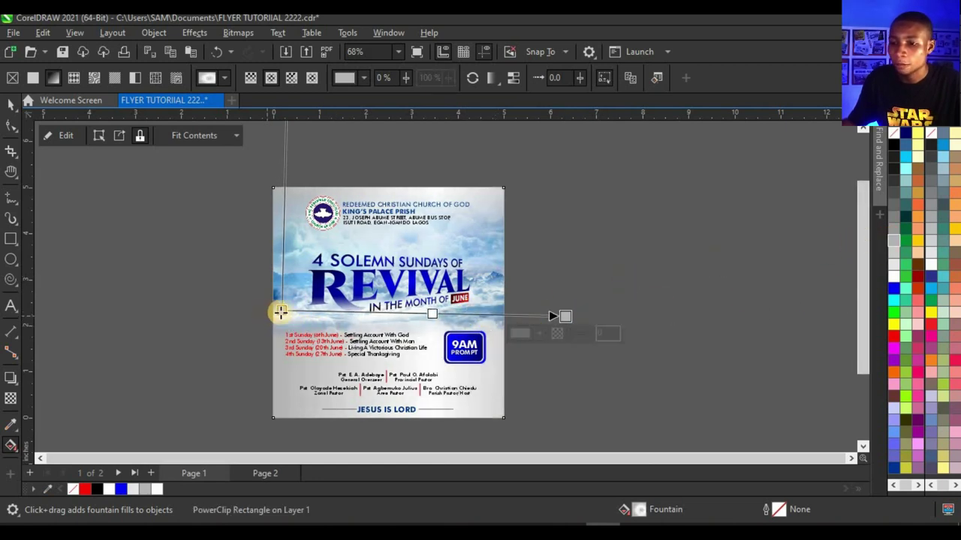
drag(282, 310, 194, 312)
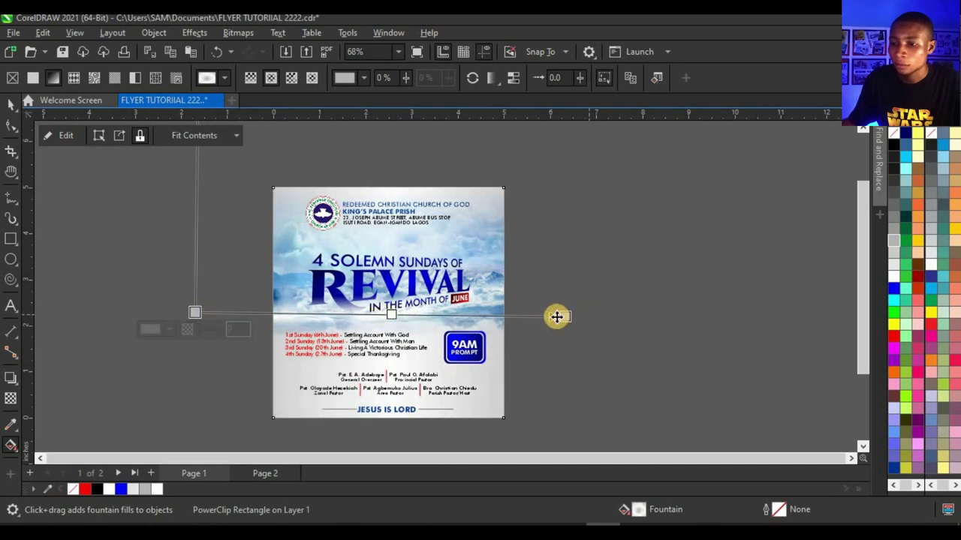
drag(557, 317, 593, 317)
drag(228, 314, 151, 313)
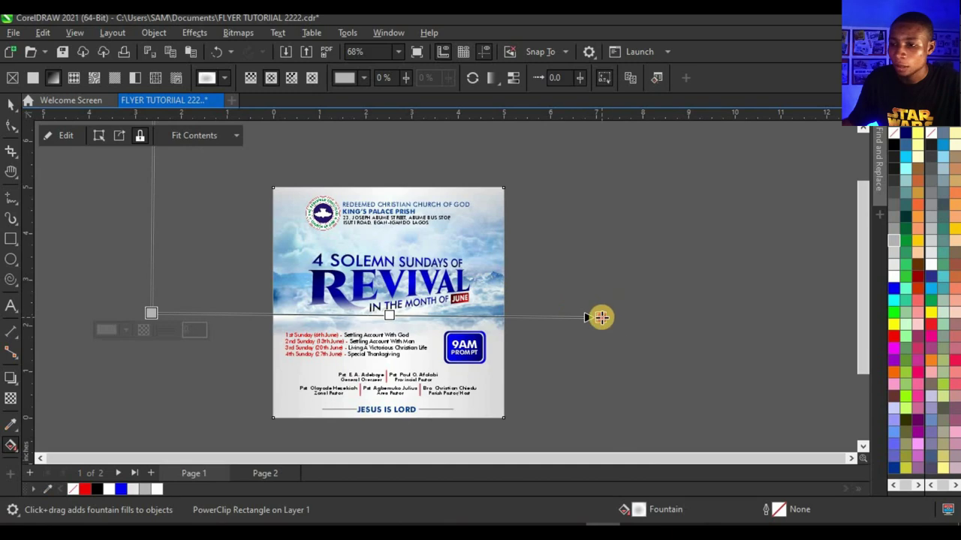
drag(600, 318, 622, 318)
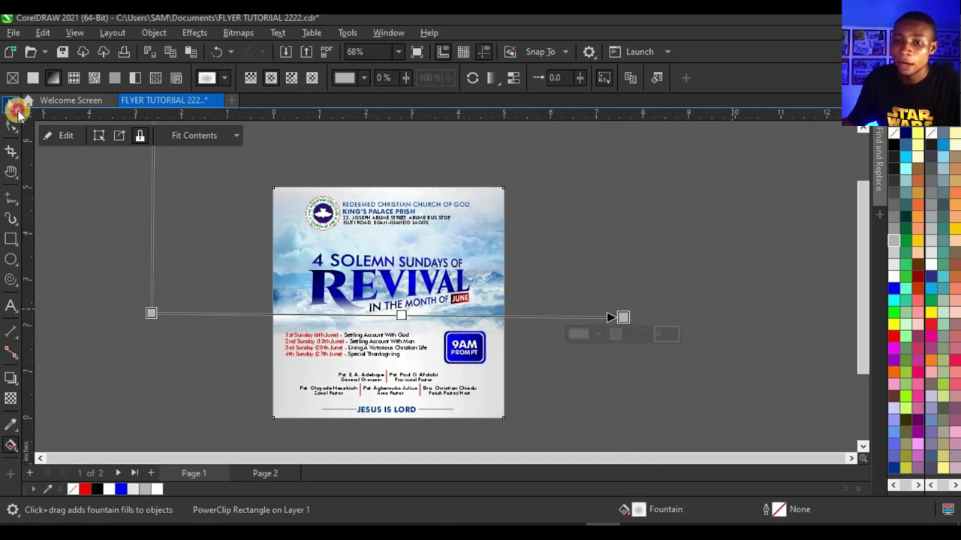
click(15, 109)
click(176, 214)
click(381, 204)
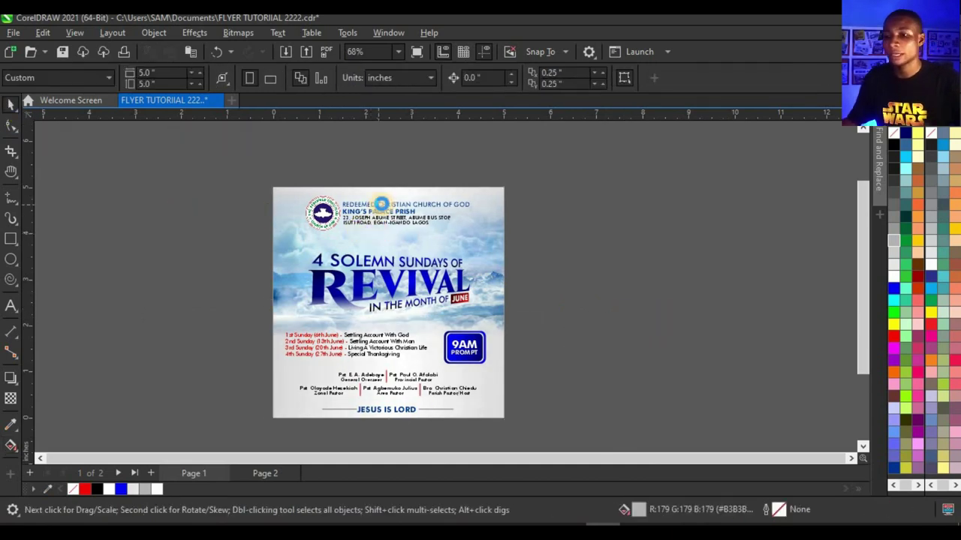
- Widen the background's grey-white-grey gradient further by moving both end nodes farther out from the flyer
scroll(381, 204, down, 1)
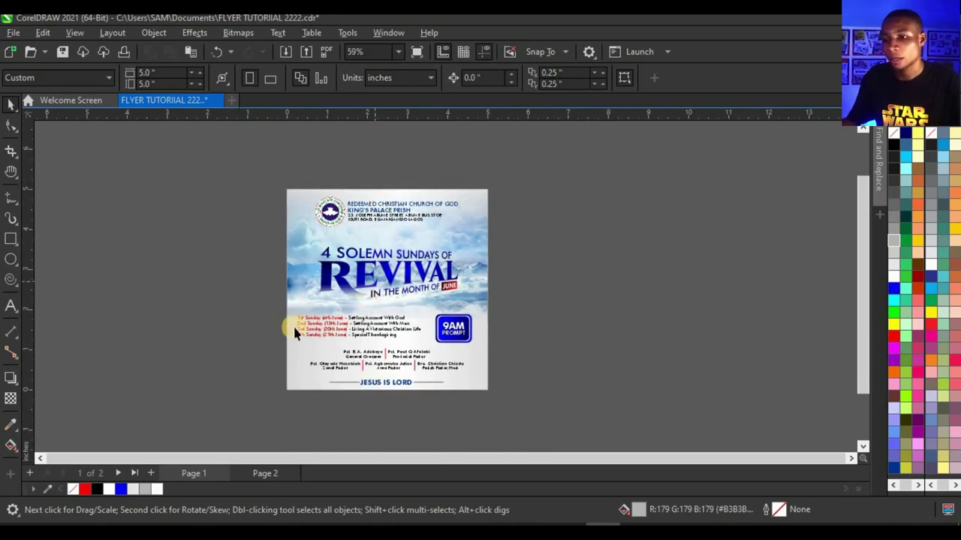
click(295, 285)
click(308, 389)
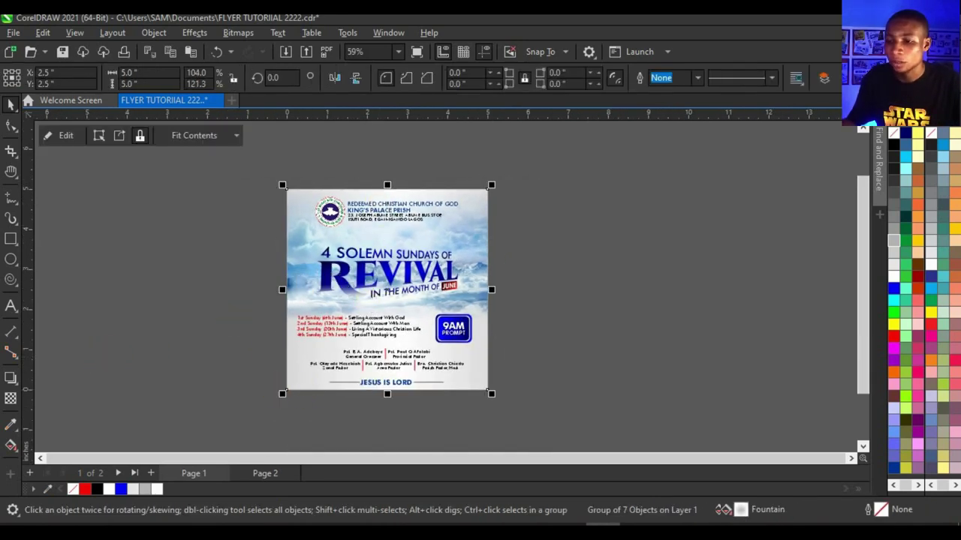
click(178, 296)
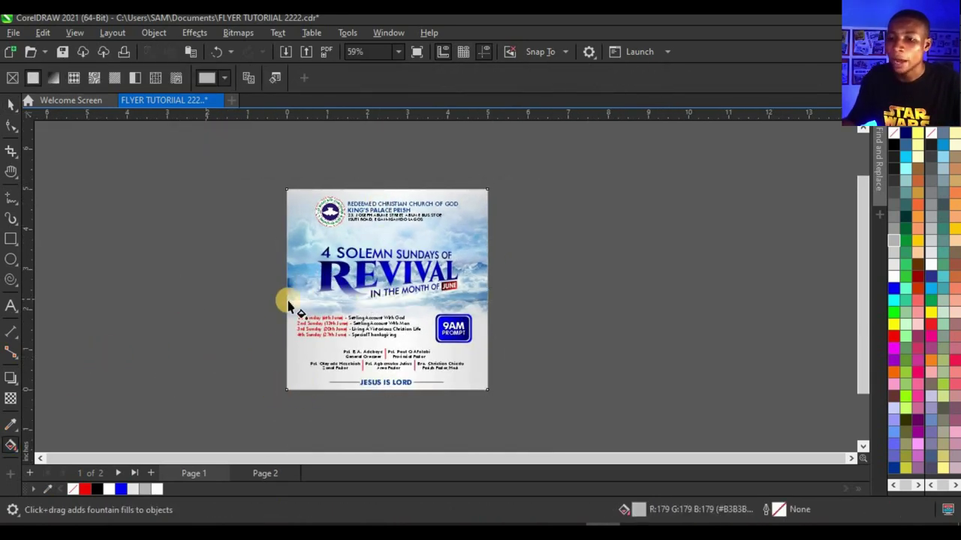
click(293, 384)
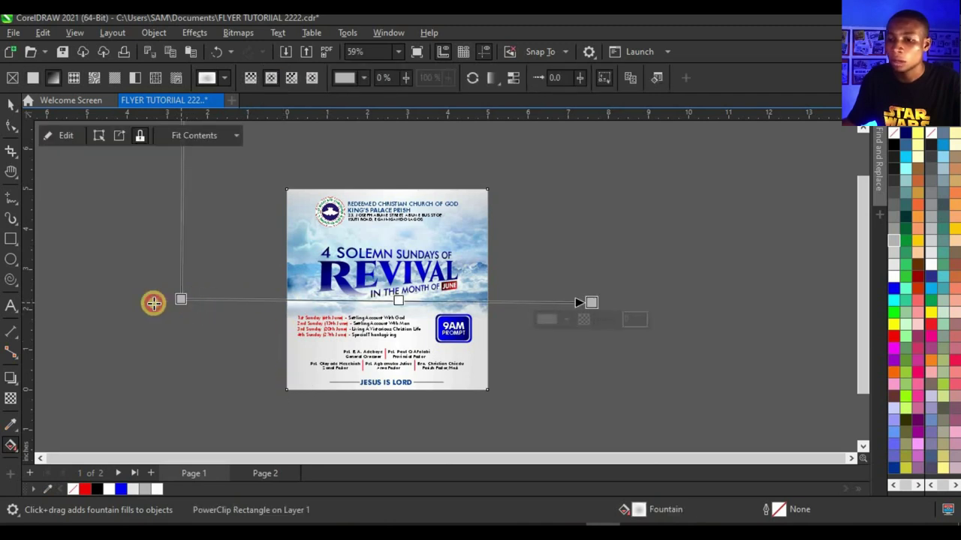
drag(153, 302, 140, 303)
drag(600, 303, 643, 301)
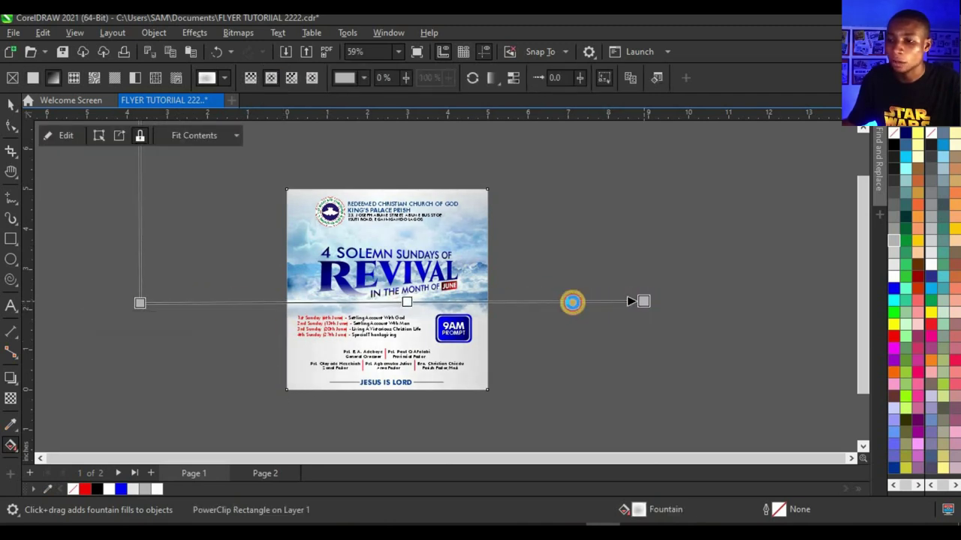
drag(138, 304, 90, 306)
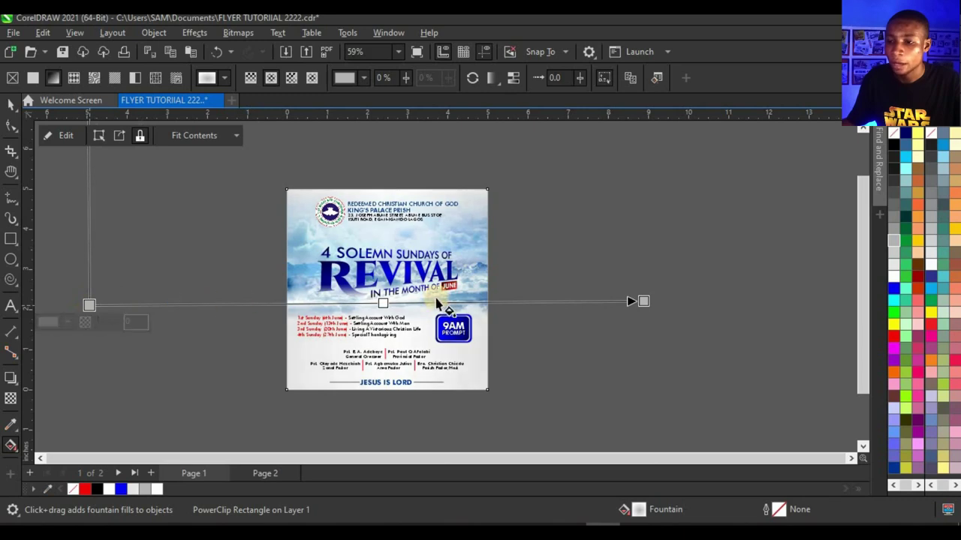
click(10, 105)
- Select all the objects of the flyer and group them
scroll(268, 200, up, 1)
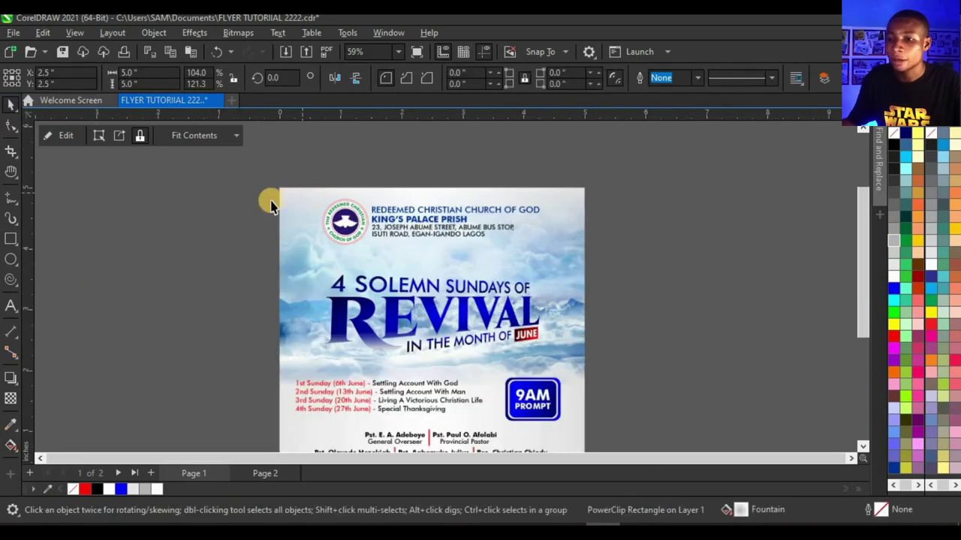
scroll(386, 188, down, 1)
scroll(386, 189, down, 1)
drag(629, 150, 177, 431)
scroll(432, 266, up, 1)
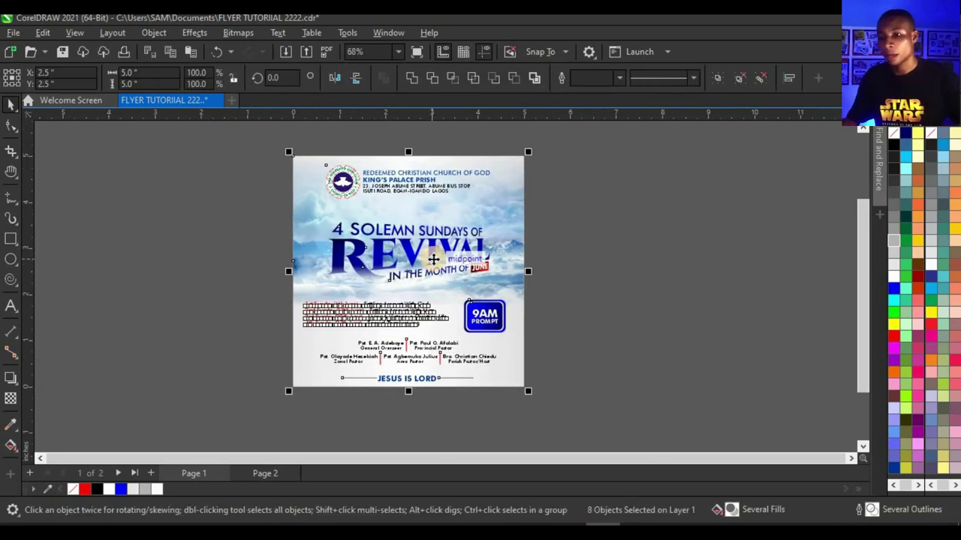
key(ctrl+g)
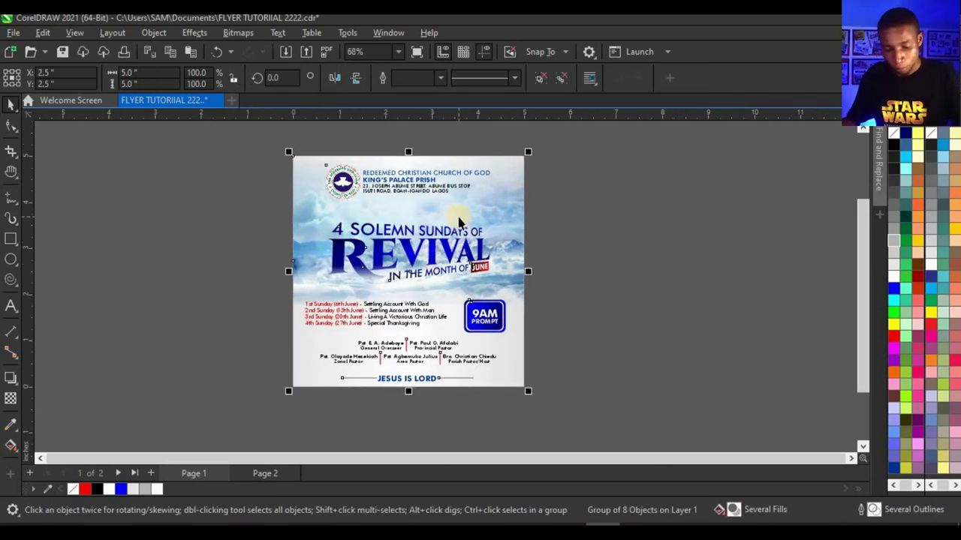
- Fit the flyer in the view and check the finished layout in full-screen preview
key(z)
click(146, 78)
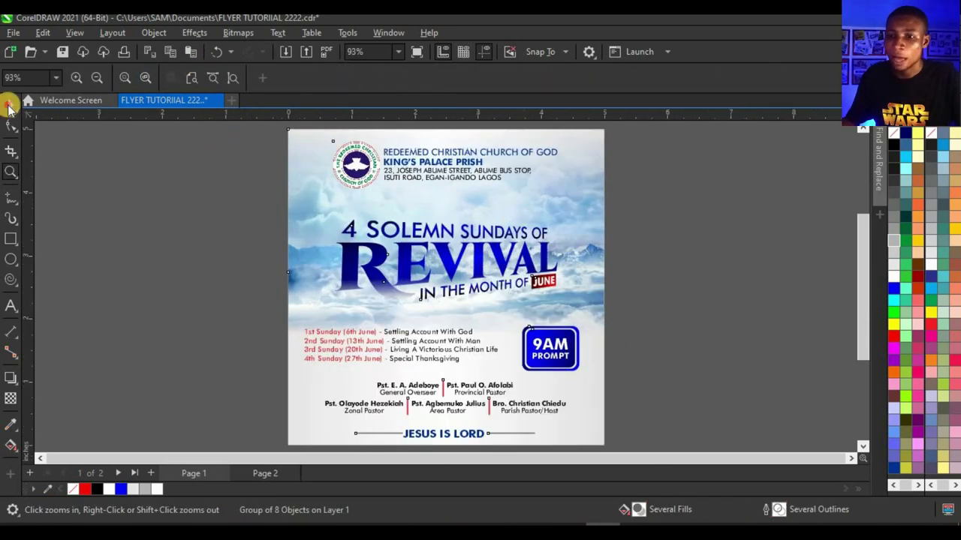
click(11, 104)
right_click(184, 163)
click(232, 173)
key(F9)
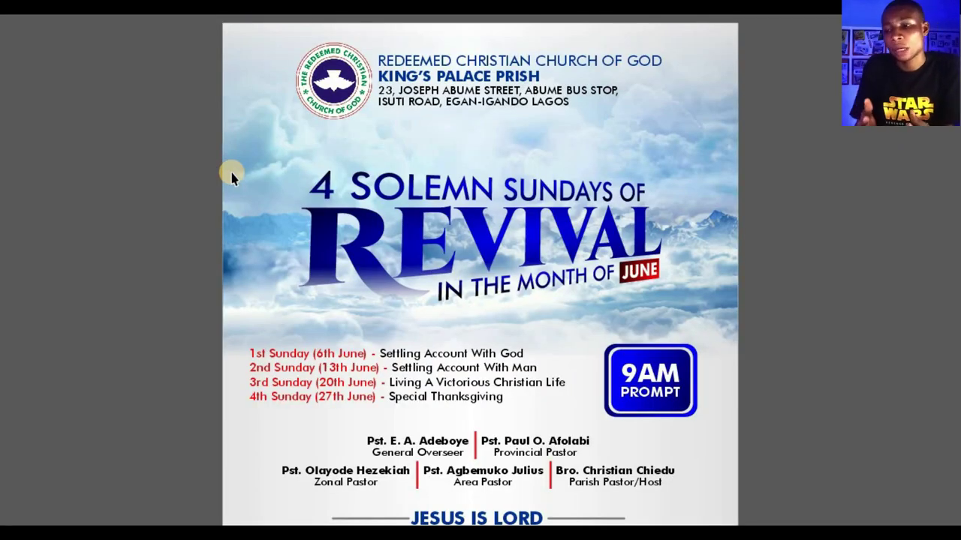
key(Escape)
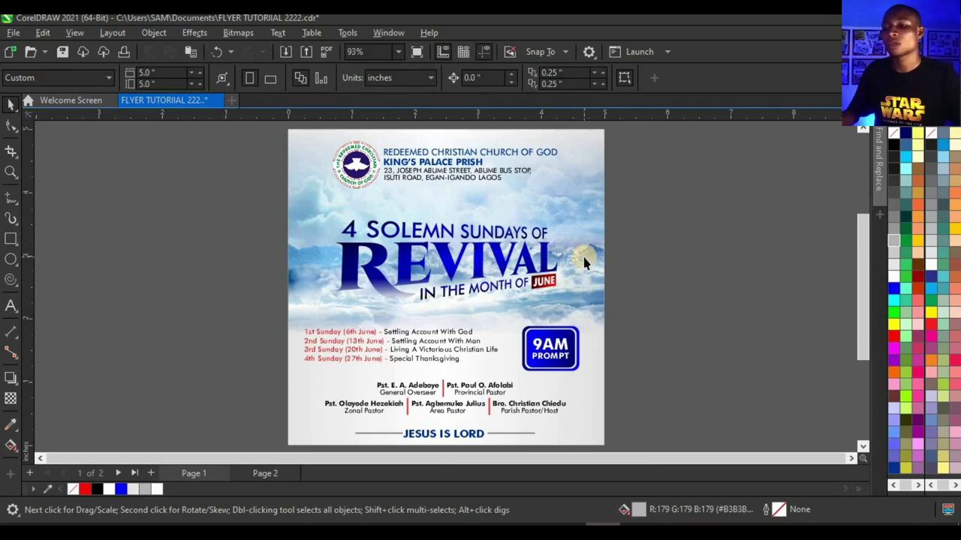
- Bring the two white dove images from the folder "New folder (9)" into the flyer document
click(130, 526)
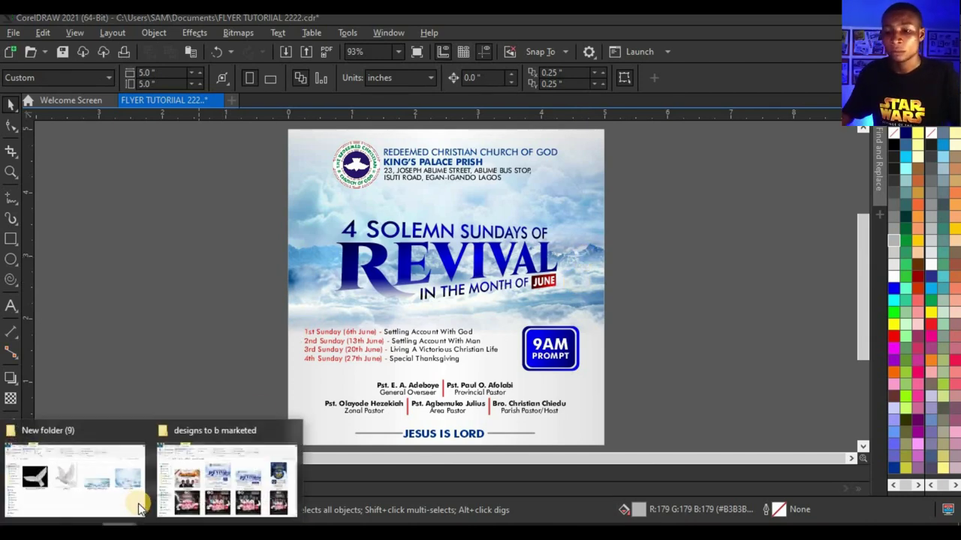
click(106, 472)
drag(441, 392, 314, 288)
scroll(592, 288, down, 2)
scroll(668, 278, down, 1)
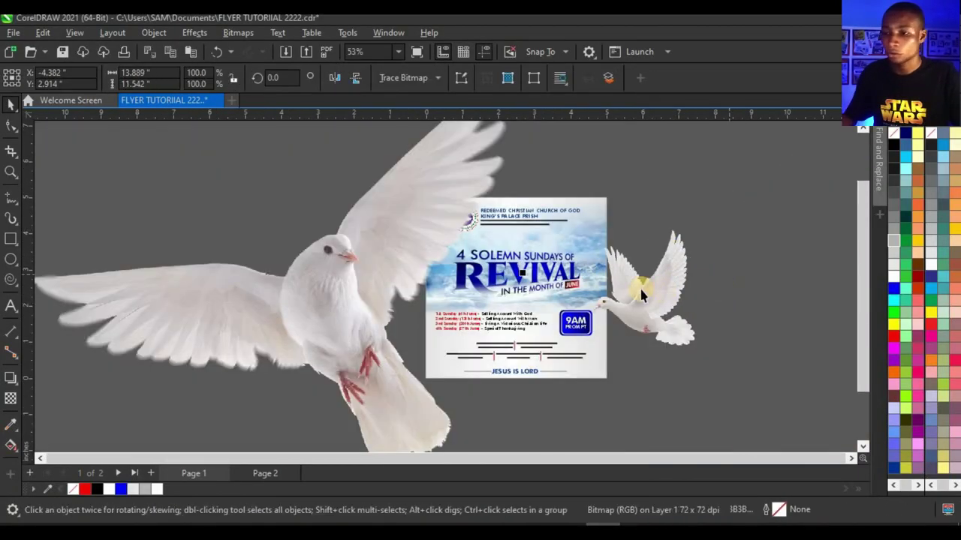
- Select both dove images and scale them down together about their centre to about 3.506 by 2.148 inches
shift+click(673, 257)
scroll(604, 272, down, 1)
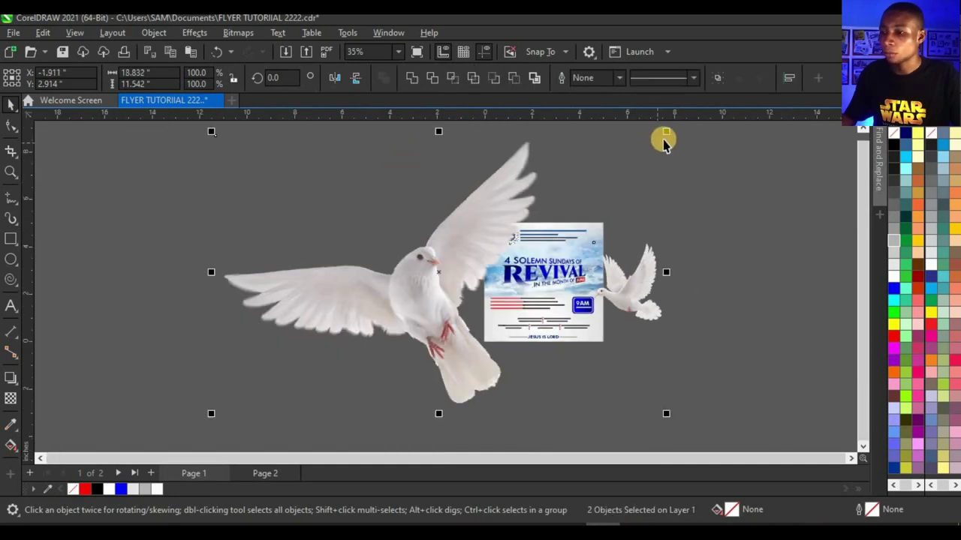
drag(654, 180, 583, 335)
shift+click(395, 293)
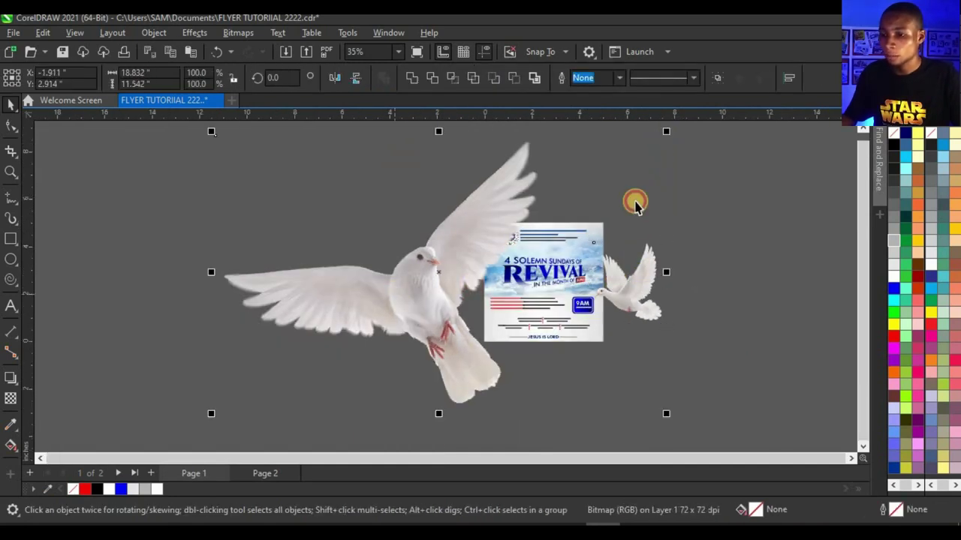
drag(667, 131, 568, 272)
scroll(607, 275, up, 2)
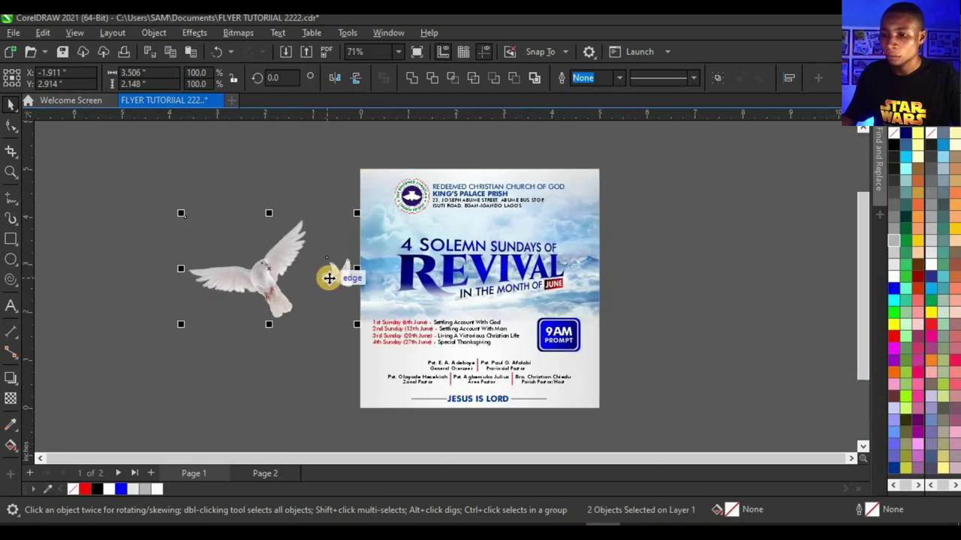
- Move both doves onto the flyer with the small one beside "SUNDAYS OF", and place the large one over the R of REVIVAL
drag(330, 274, 557, 245)
scroll(544, 254, up, 1)
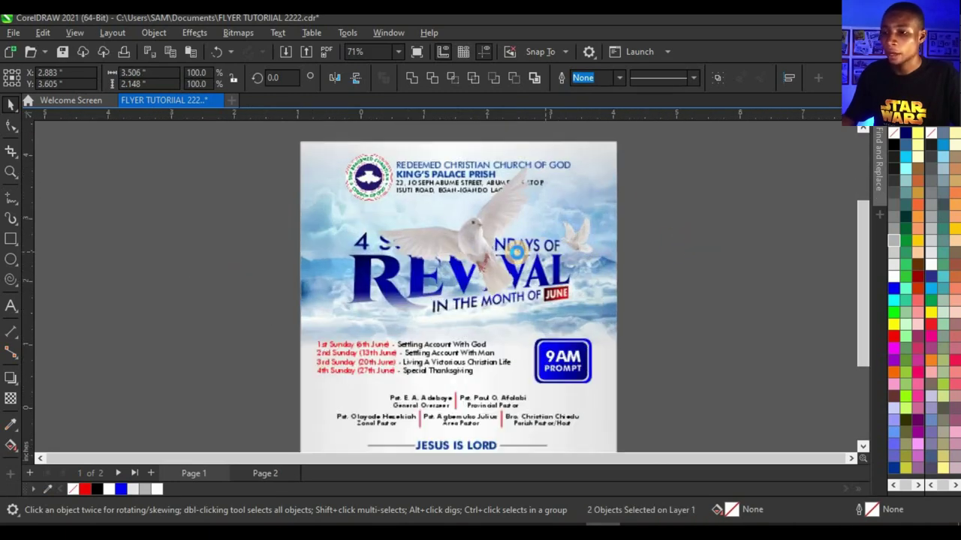
click(463, 239)
drag(463, 242, 339, 302)
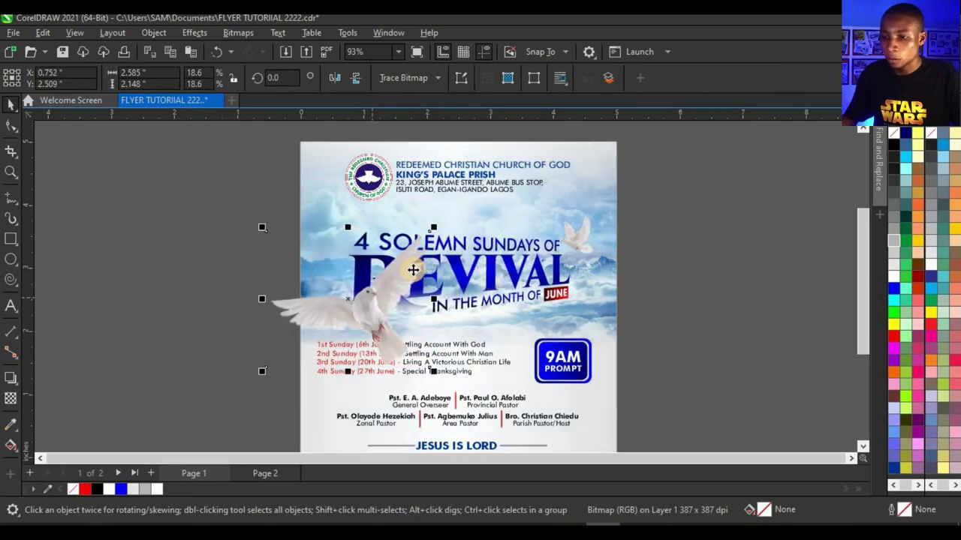
- Shrink the large dove to about 0.92 by 0.764 inches and position it at the R's foot, about X 0.986, Y 2.487 inches
drag(435, 231, 388, 267)
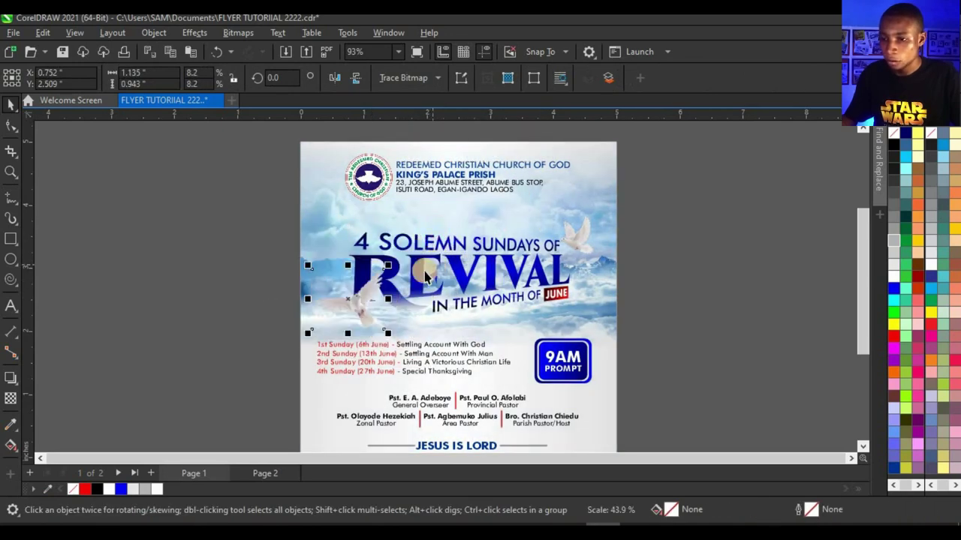
scroll(364, 308, up, 1)
drag(362, 308, 386, 310)
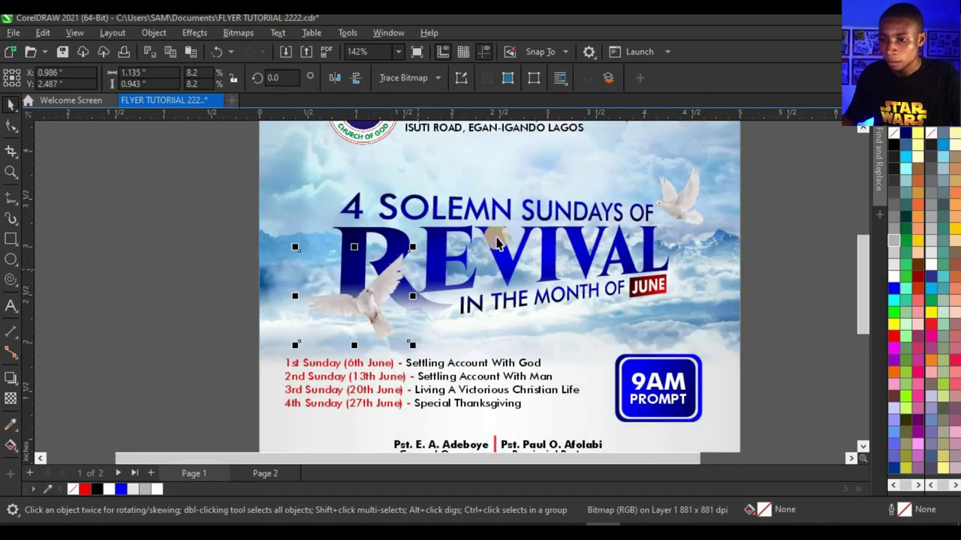
drag(413, 248, 403, 258)
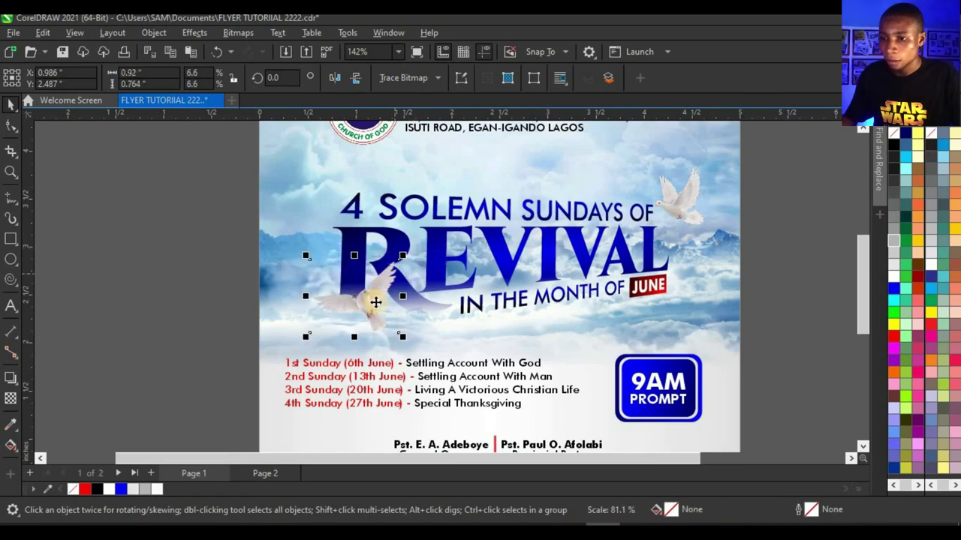
- Enlarge the small dove beside "SUNDAYS OF" to about 0.611 by 0.704 inches
click(691, 214)
scroll(675, 221, down, 1)
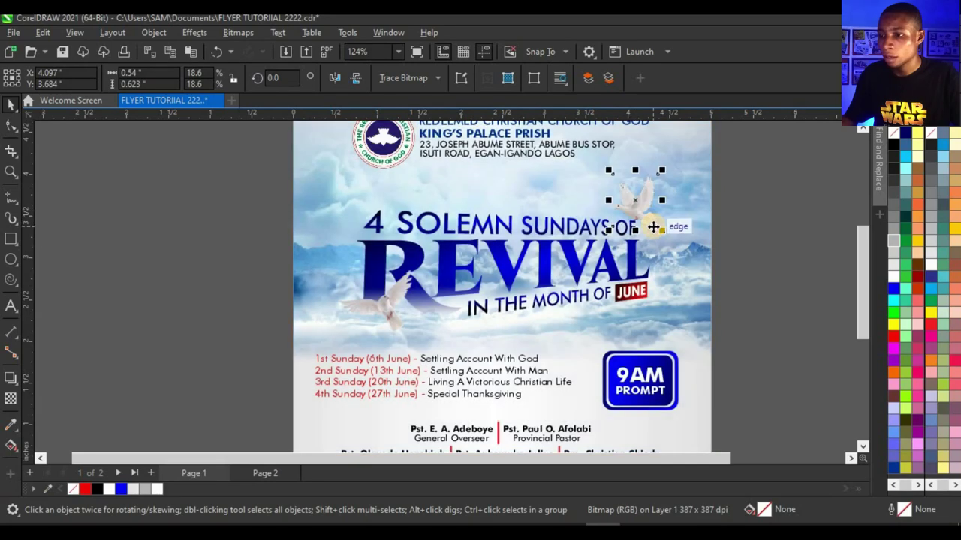
scroll(660, 229, up, 1)
drag(671, 162, 678, 154)
scroll(671, 157, down, 4)
scroll(561, 255, up, 2)
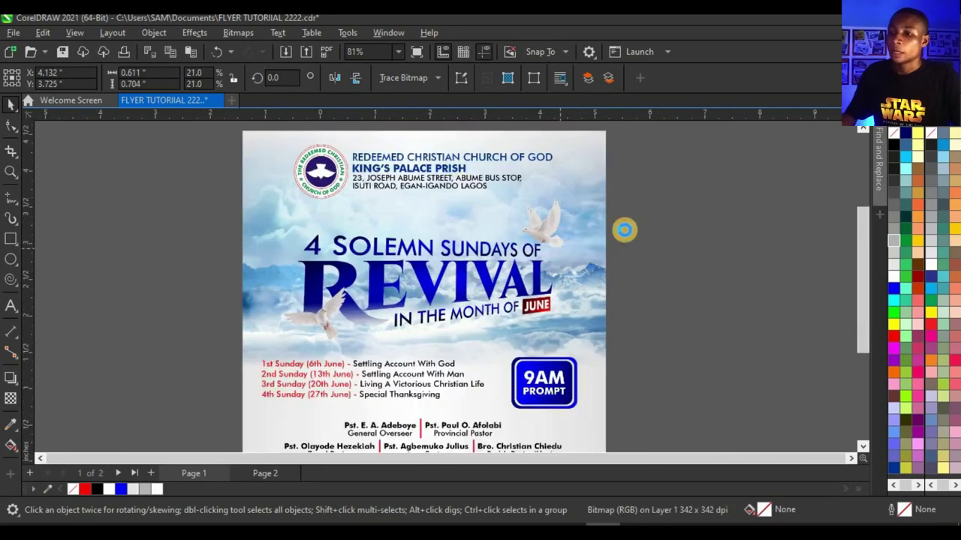
- Brighten the large dove at the R's foot with a Tone Curve, placing the lower curve point at about X 75, Y 93
click(327, 323)
scroll(425, 323, up, 2)
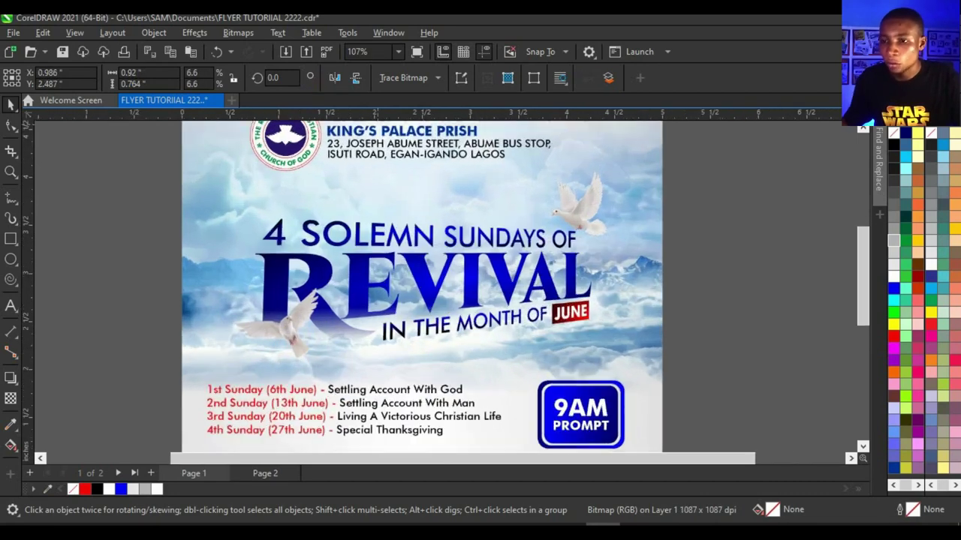
click(194, 33)
click(218, 86)
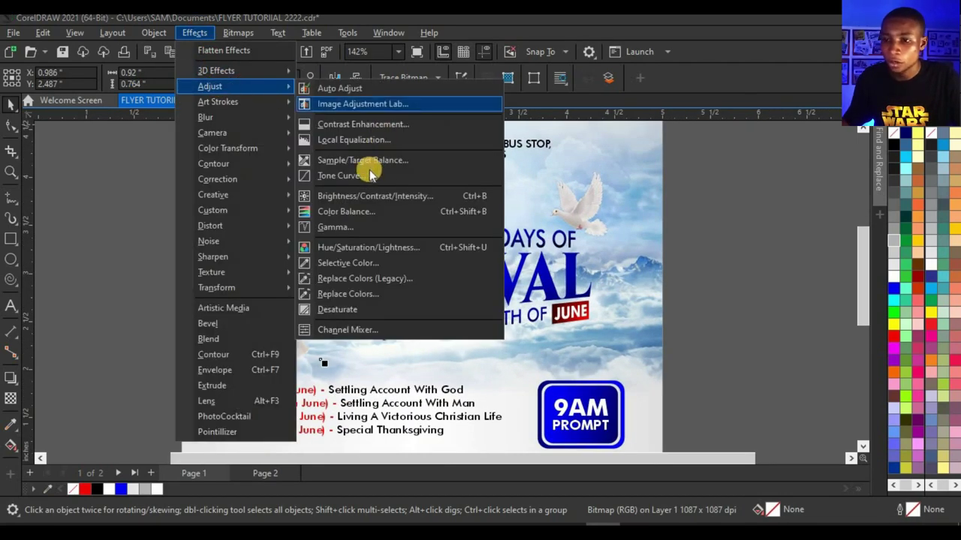
click(367, 172)
key(ctrl+t)
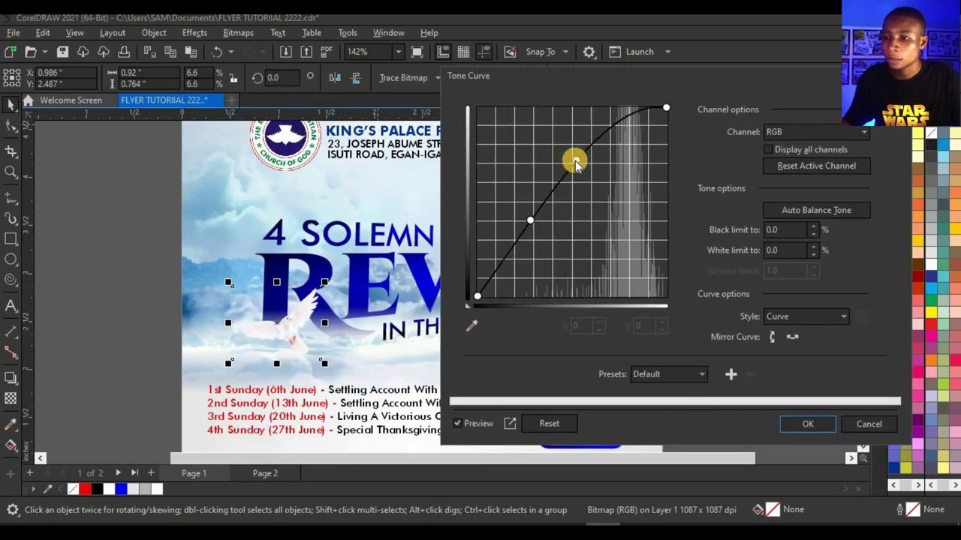
drag(576, 165, 579, 171)
drag(530, 220, 532, 227)
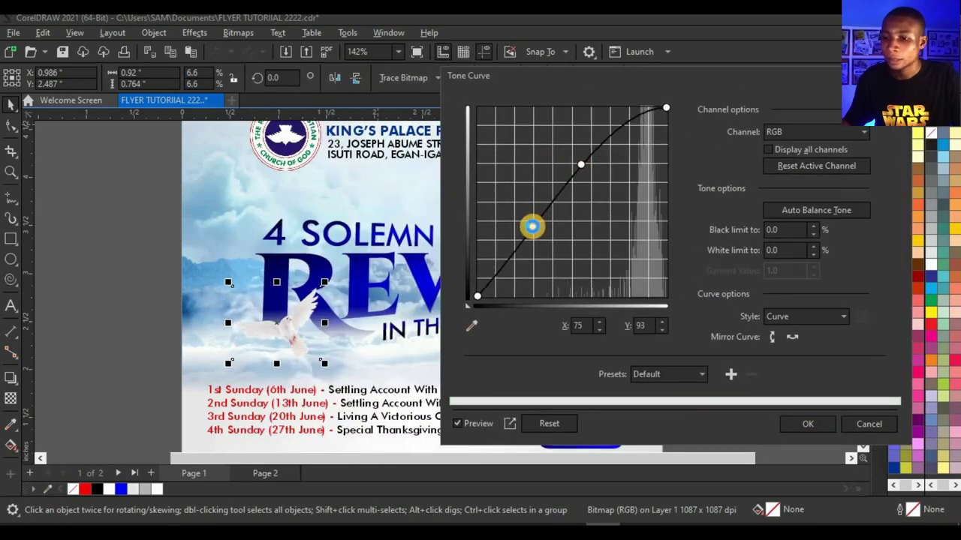
click(803, 425)
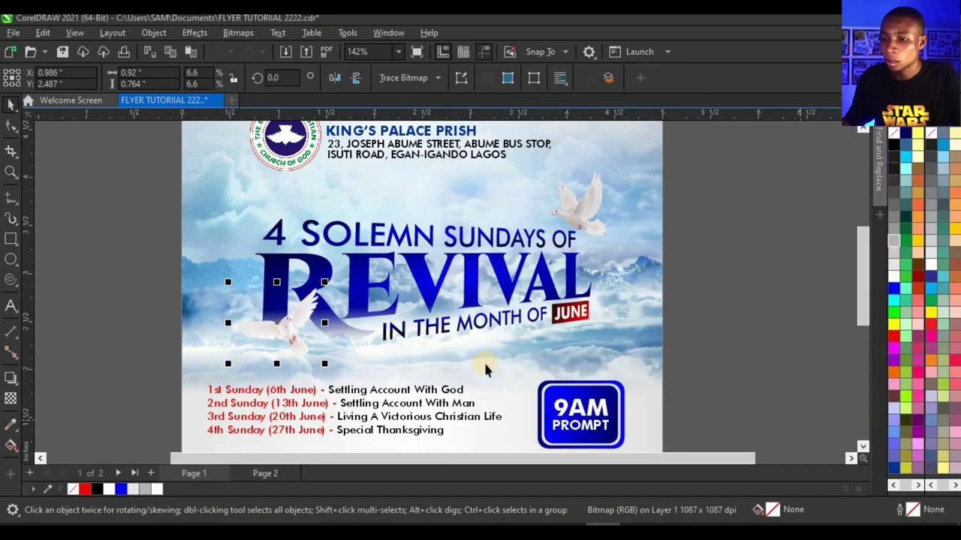
- Enlarge the small dove beside "SUNDAYS OF" slightly more from its upper corner and deselect it
scroll(590, 296, down, 2)
scroll(586, 294, up, 1)
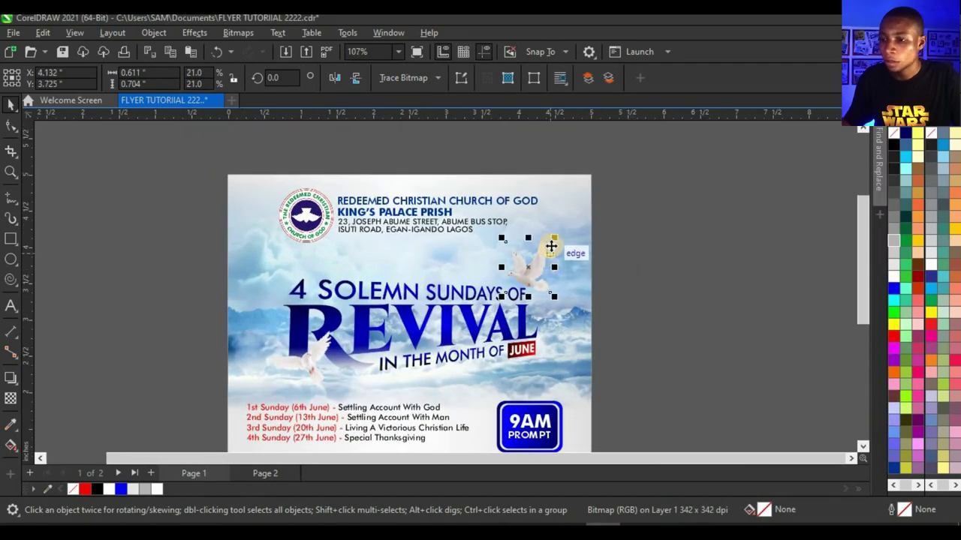
drag(561, 238, 564, 233)
click(679, 242)
scroll(412, 253, down, 1)
scroll(393, 299, up, 2)
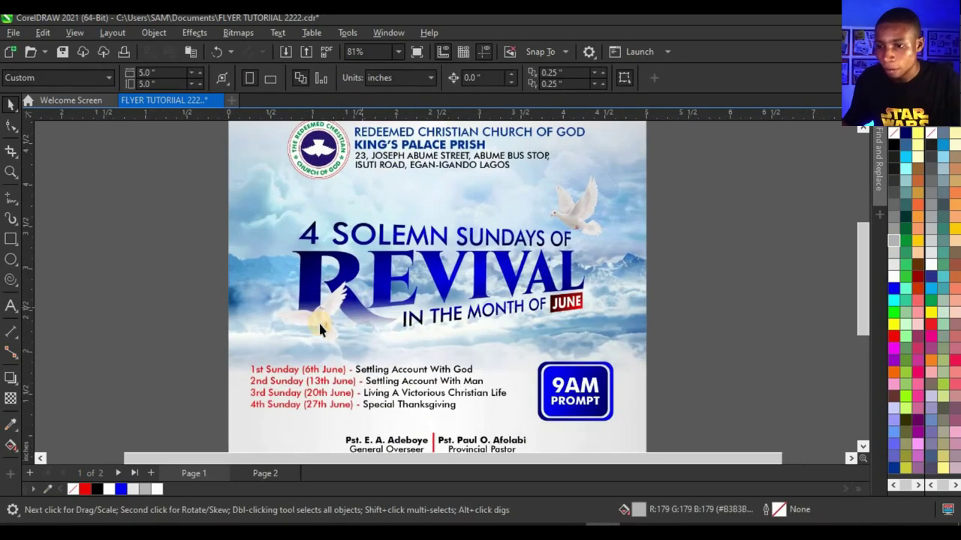
- Enlarge the large dove outward from the R's foot to about 1.112 by 0.924 inches and deselect it
click(272, 347)
scroll(262, 353, up, 2)
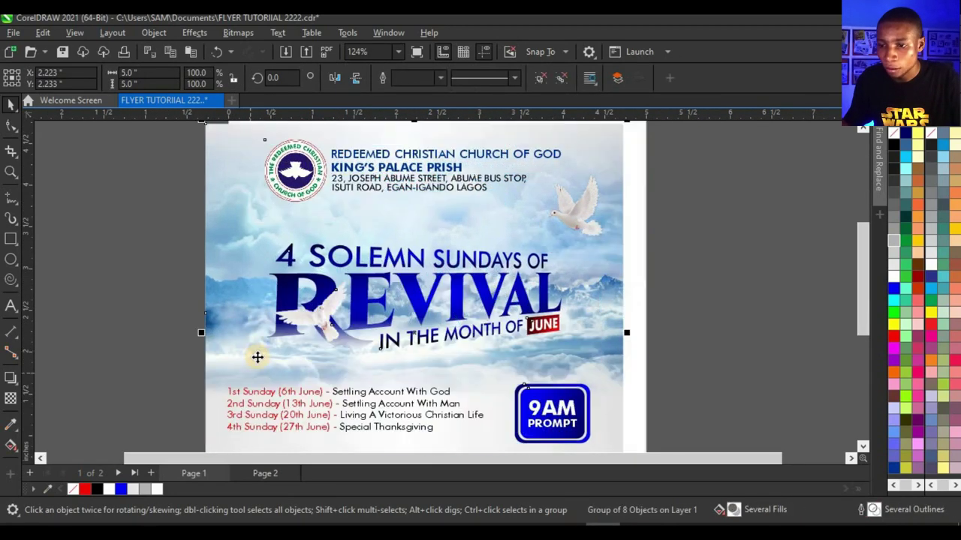
click(279, 338)
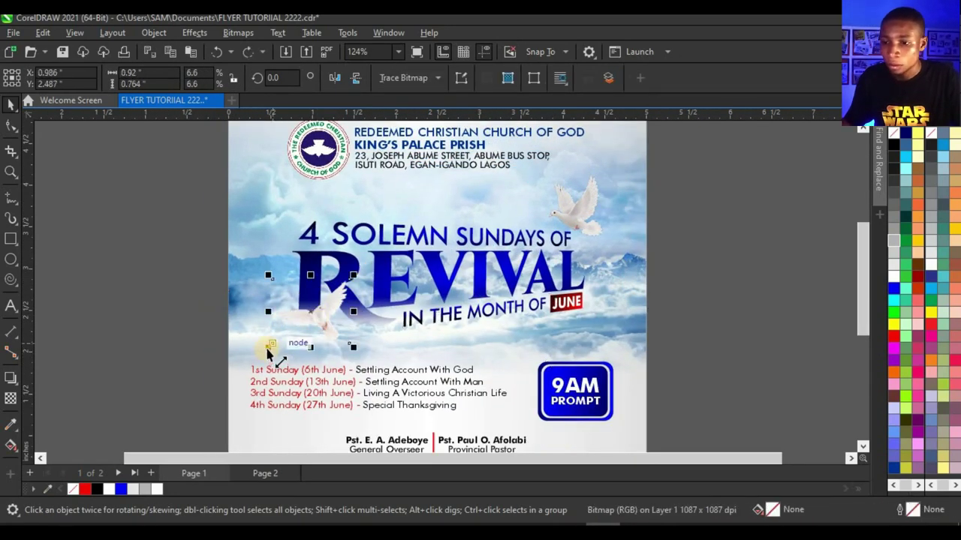
drag(268, 347, 254, 362)
scroll(620, 258, down, 3)
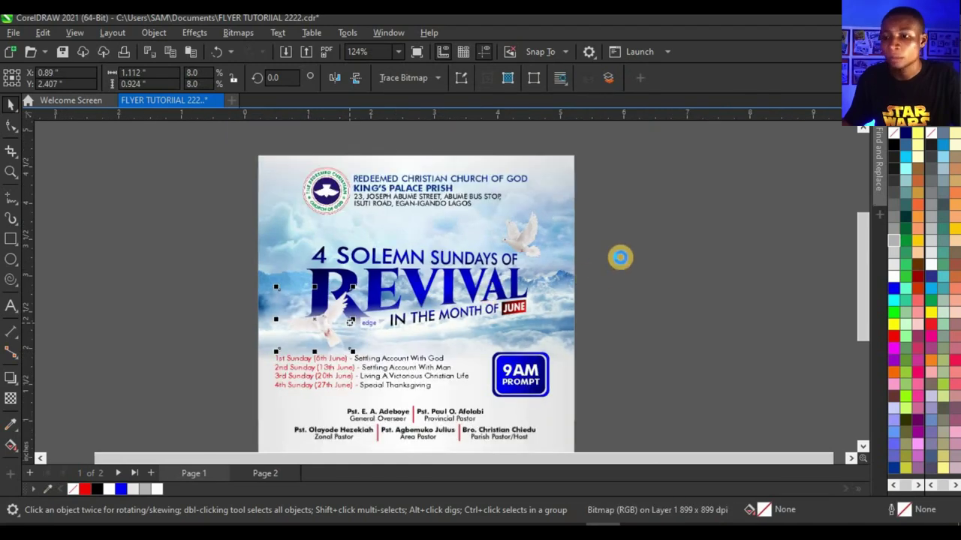
click(421, 238)
- Select all the flyer's objects, including both doves, and group them together
scroll(421, 237, down, 1)
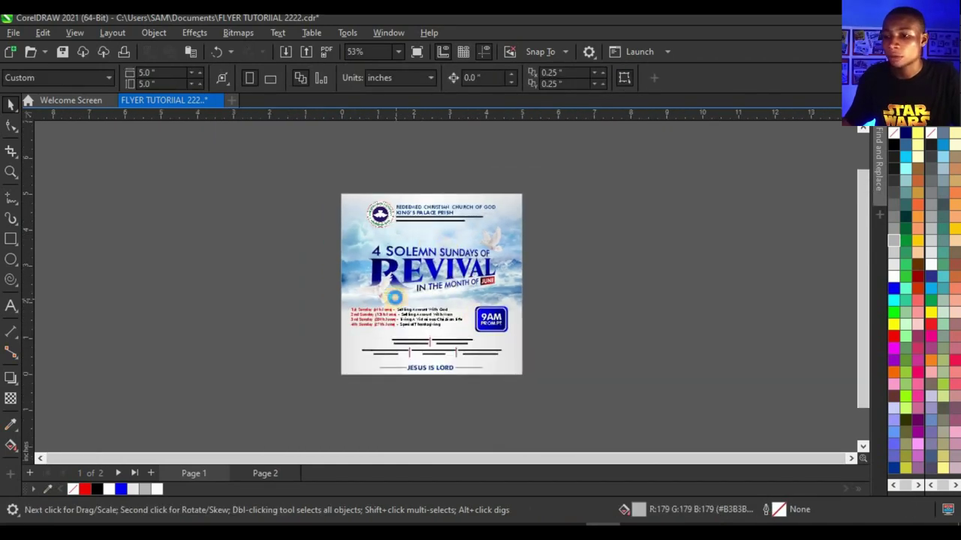
scroll(382, 292, up, 2)
scroll(357, 289, down, 2)
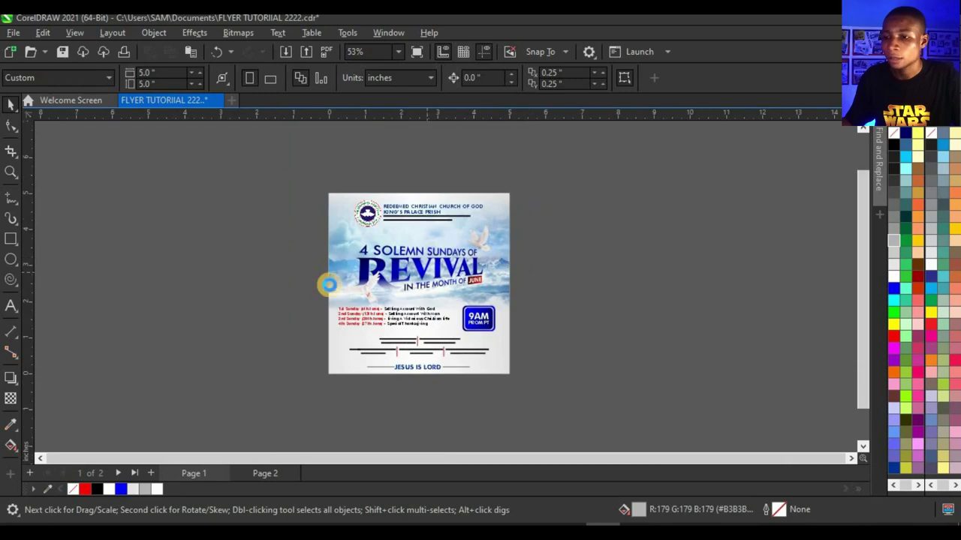
scroll(328, 284, up, 1)
scroll(380, 288, down, 2)
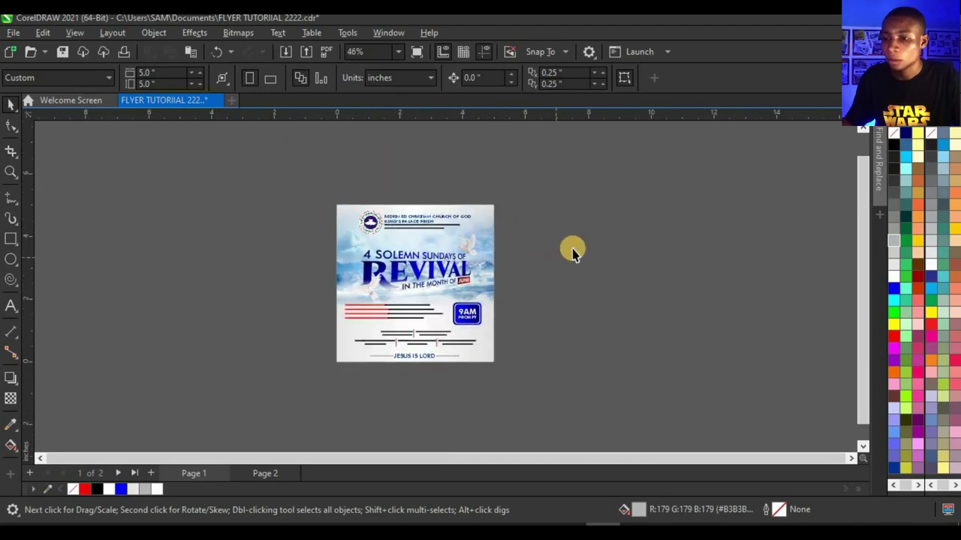
drag(328, 325, 202, 402)
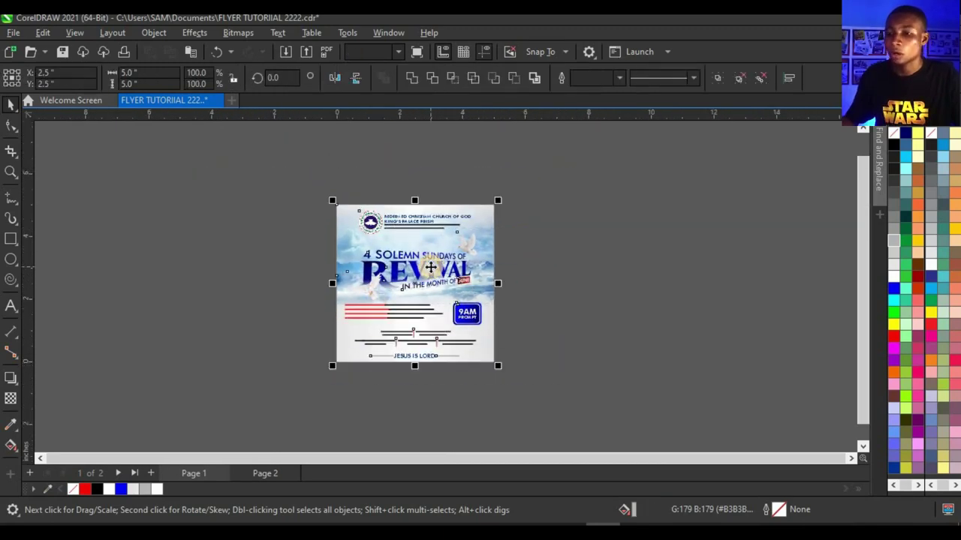
scroll(430, 267, up, 1)
key(ctrl+g)
scroll(465, 248, up, 1)
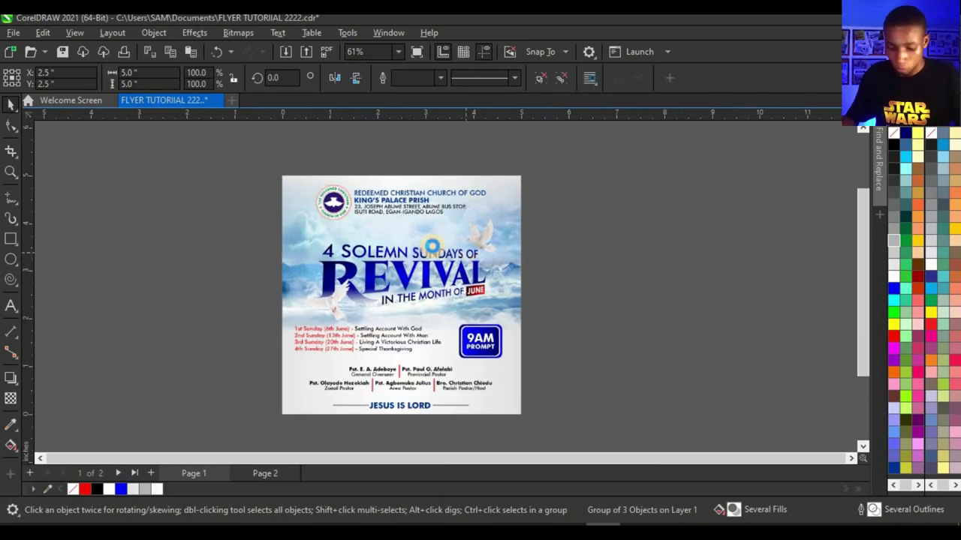
- Clear the selection and examine the finished flyer in full-screen preview
key(z)
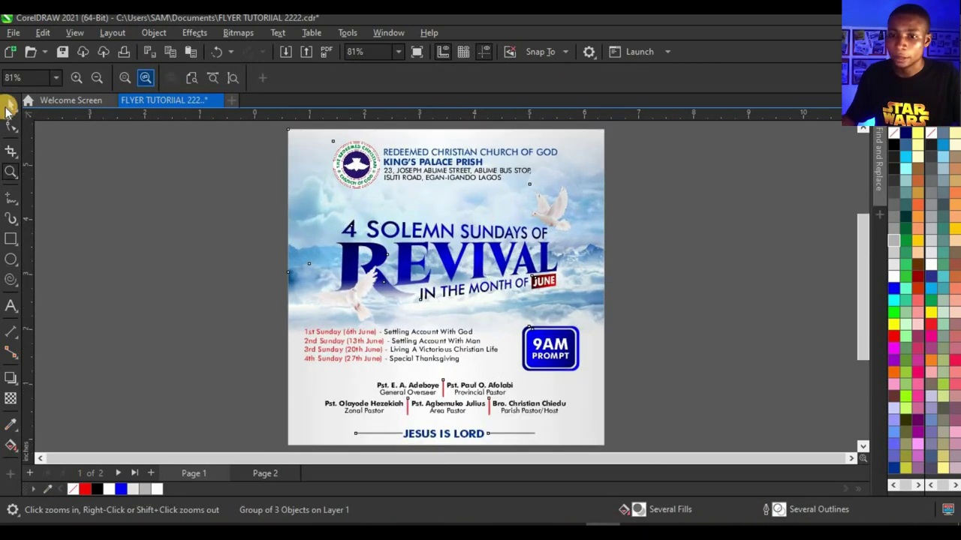
click(10, 105)
right_click(180, 155)
click(194, 162)
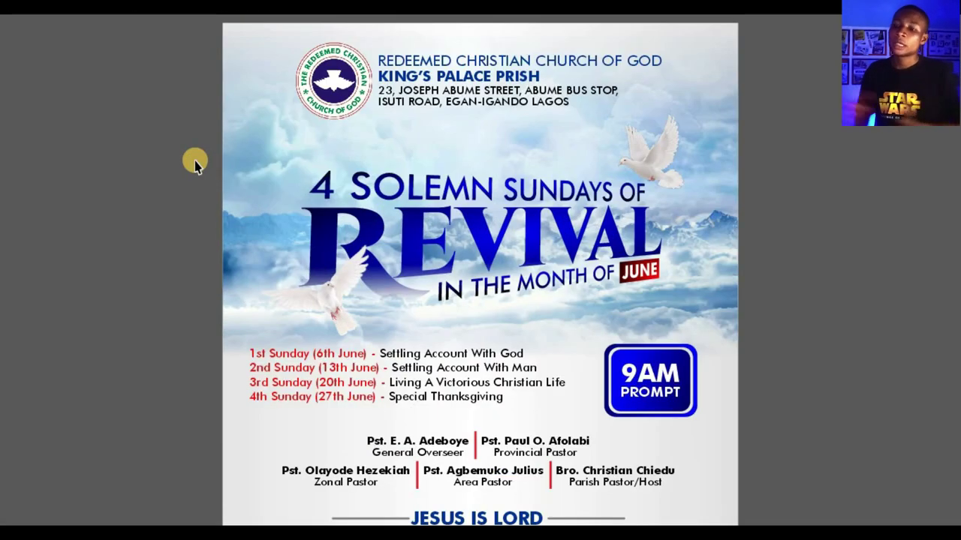